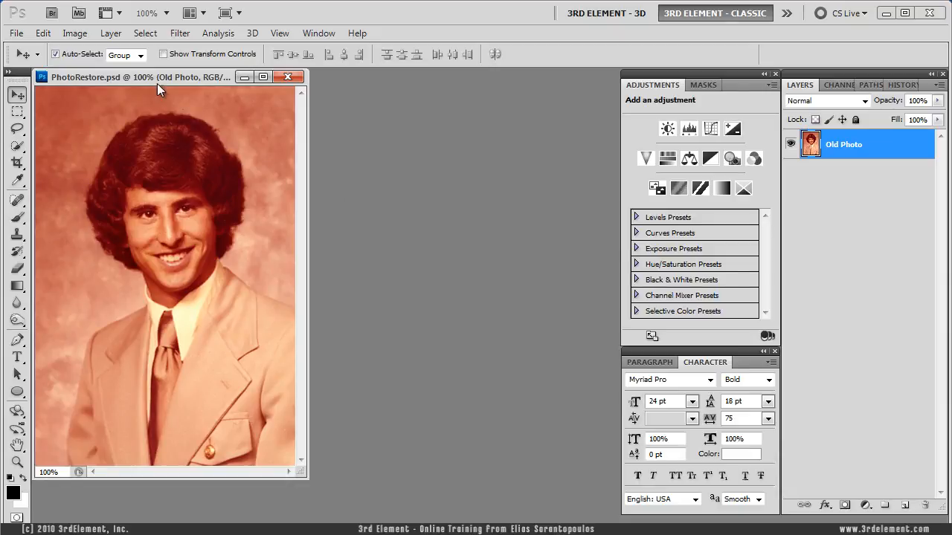
Enlarge the PhotoRestore.psd window until the entire portrait fits, and move it away from the toolbox
{"action": "left_click_drag", "start_coordinate": [163, 78], "coordinate": [180, 83]}
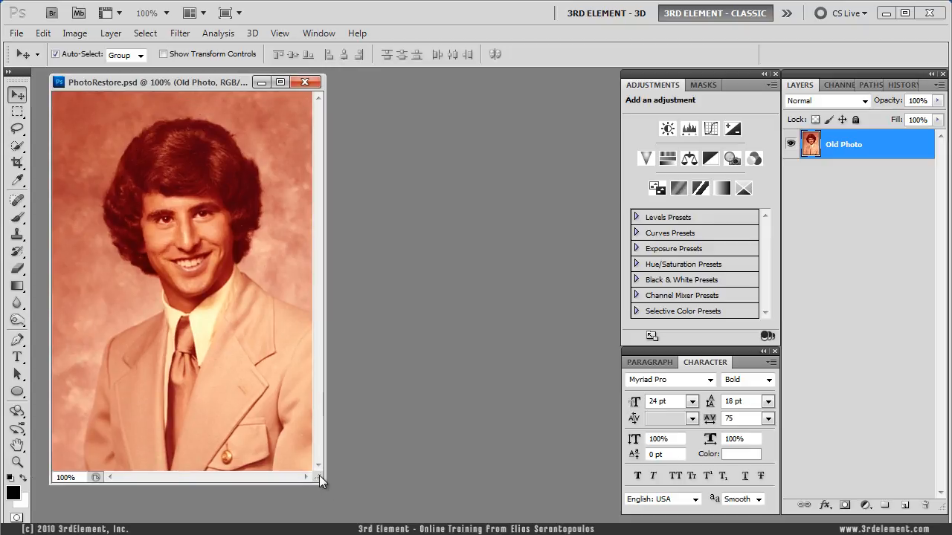
{"action": "left_click_drag", "start_coordinate": [318, 477], "coordinate": [349, 496]}
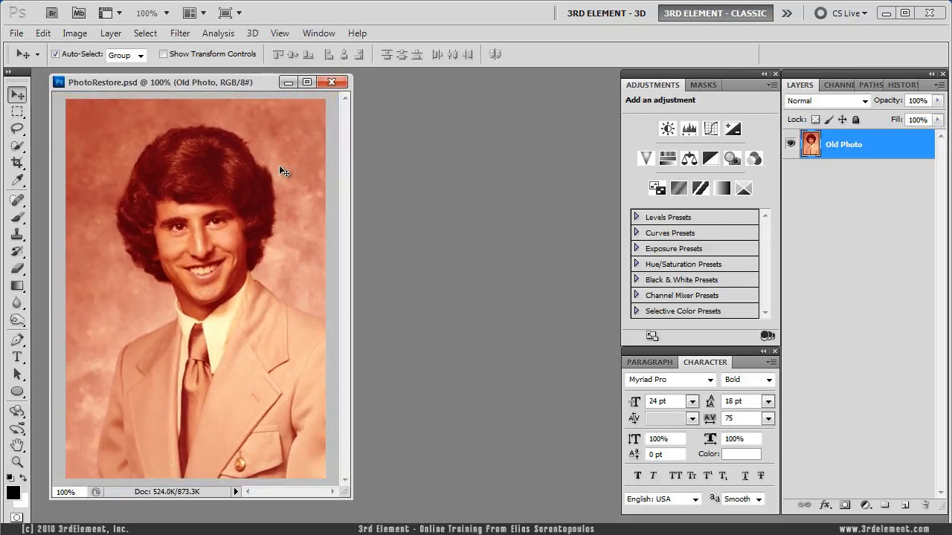
{"action": "left_click_drag", "start_coordinate": [251, 83], "coordinate": [331, 85]}
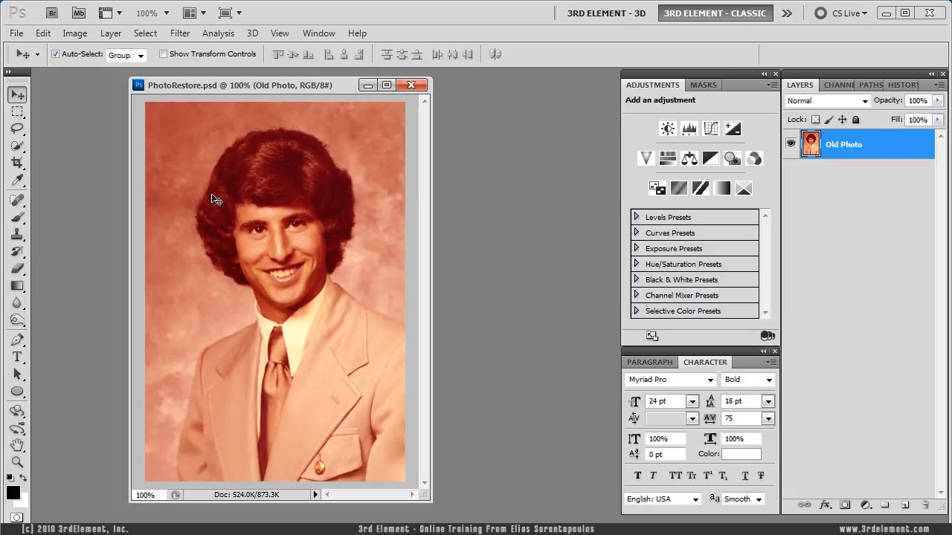
Select the backdrop around the man with the Quick Selection Tool, subtracting the suit area from the selection
{"action": "left_click", "coordinate": [18, 147]}
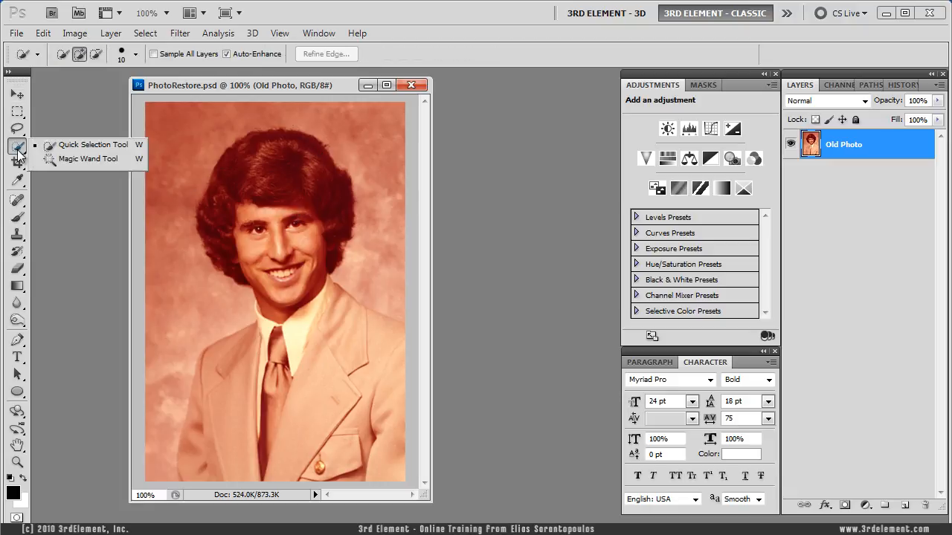
{"action": "left_click", "coordinate": [93, 145]}
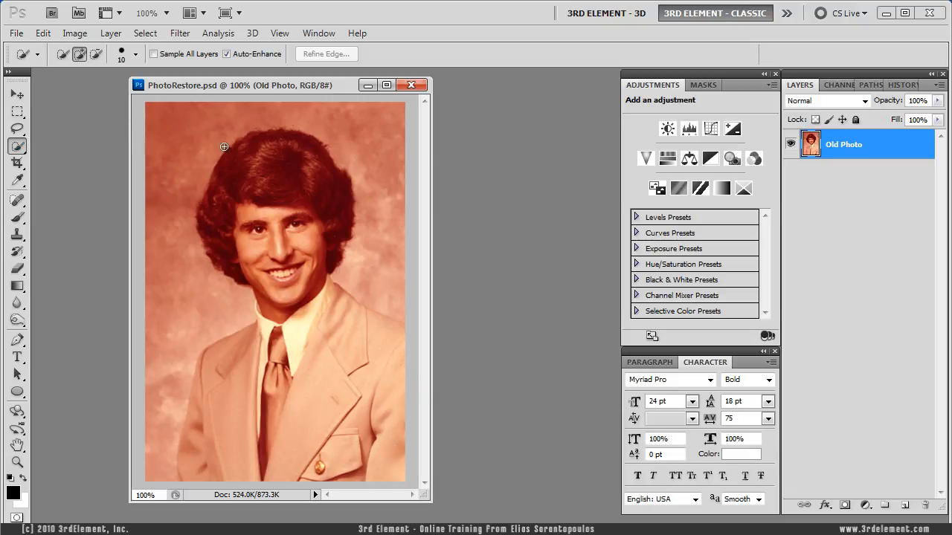
{"action": "left_click", "coordinate": [174, 176]}
{"action": "mouse_move", "coordinate": [174, 128]}
{"action": "left_mouse_down"}
{"action": "mouse_move", "coordinate": [218, 107]}
{"action": "mouse_move", "coordinate": [291, 107]}
{"action": "mouse_move", "coordinate": [372, 125]}
{"action": "mouse_move", "coordinate": [387, 172]}
{"action": "mouse_move", "coordinate": [389, 276]}
{"action": "left_mouse_up"}
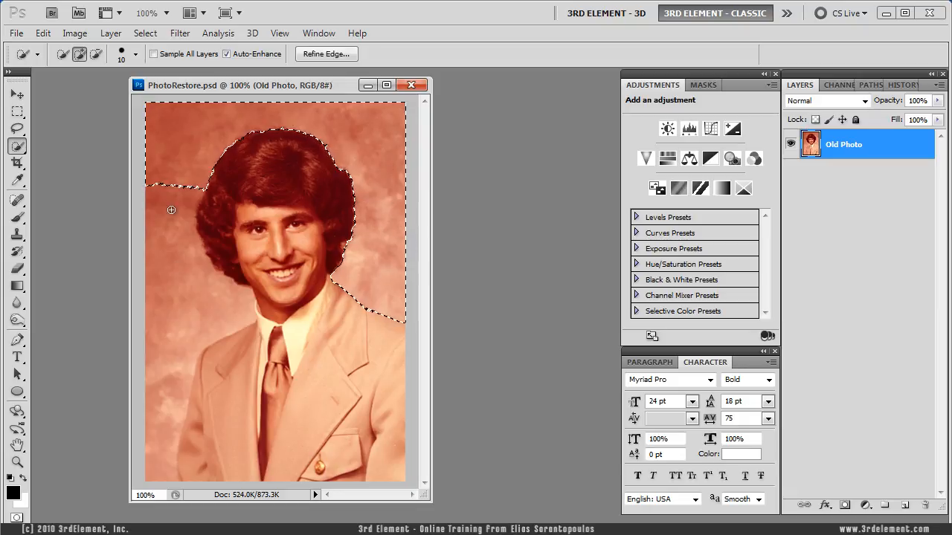
{"action": "mouse_move", "coordinate": [172, 172]}
{"action": "left_mouse_down"}
{"action": "mouse_move", "coordinate": [166, 371]}
{"action": "mouse_move", "coordinate": [186, 446]}
{"action": "left_mouse_up"}
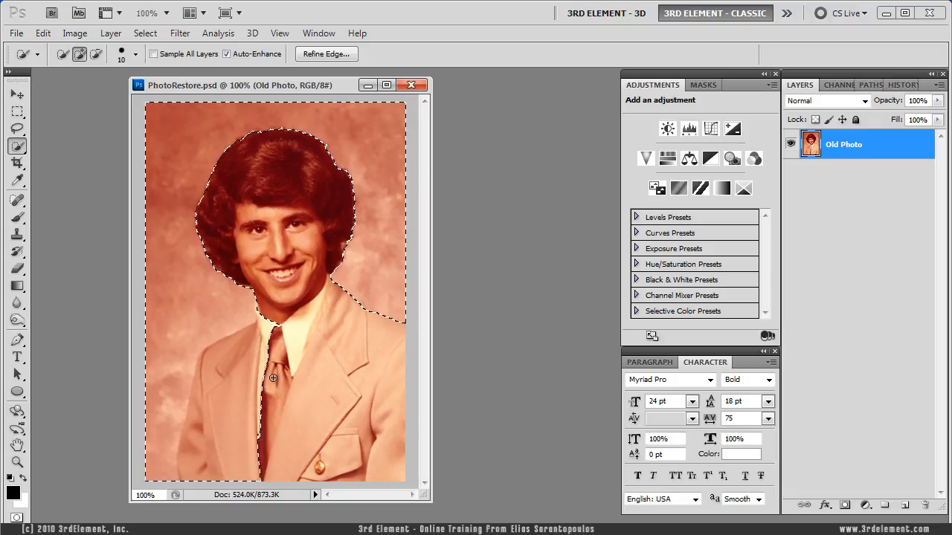
{"action": "mouse_move", "coordinate": [276, 359]}
{"action": "left_mouse_down"}
{"action": "mouse_move", "coordinate": [270, 351]}
{"action": "mouse_move", "coordinate": [256, 372]}
{"action": "mouse_move", "coordinate": [233, 380]}
{"action": "mouse_move", "coordinate": [217, 469]}
{"action": "mouse_move", "coordinate": [209, 447]}
{"action": "left_mouse_up"}
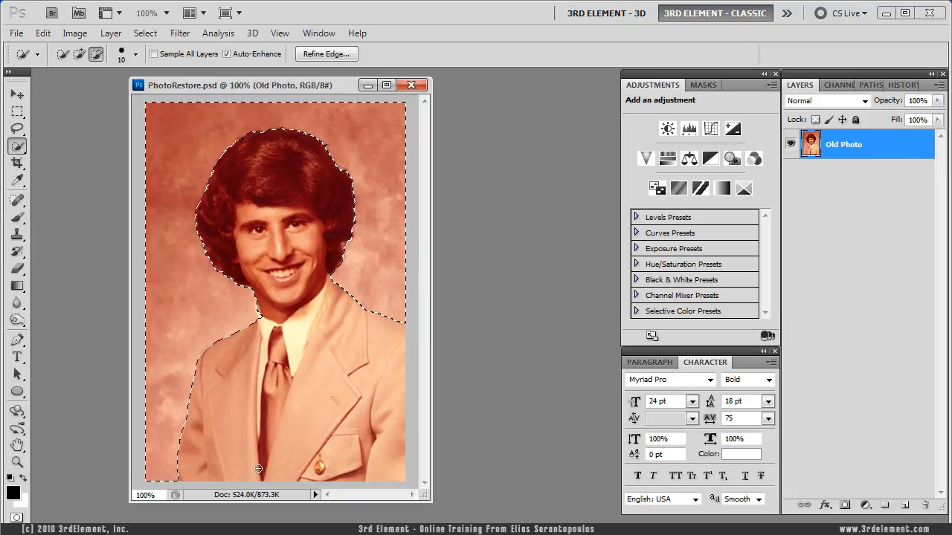
Subtract the shirt collar edge beside the neck from the backdrop selection and return the view to 100%
{"action": "left_click", "coordinate": [17, 462]}
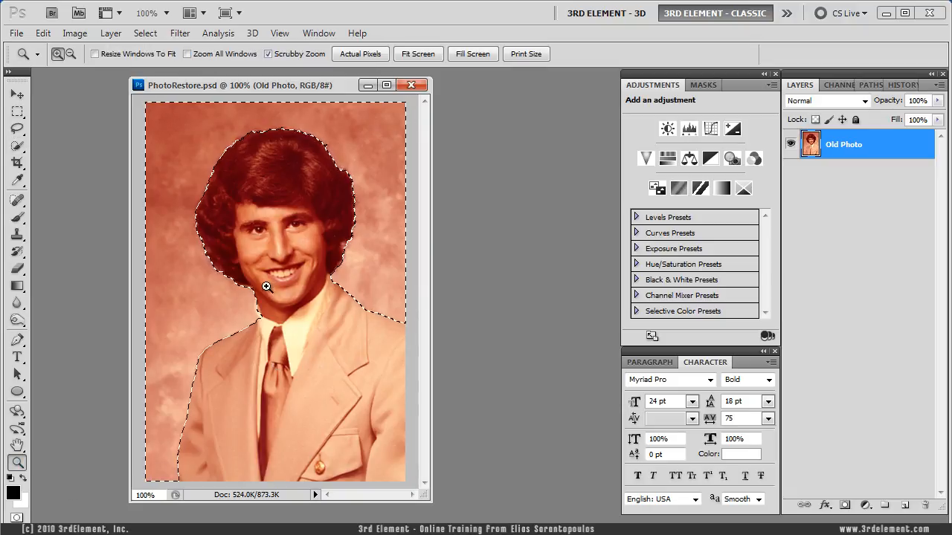
{"action": "left_click_drag", "start_coordinate": [263, 313], "coordinate": [276, 334]}
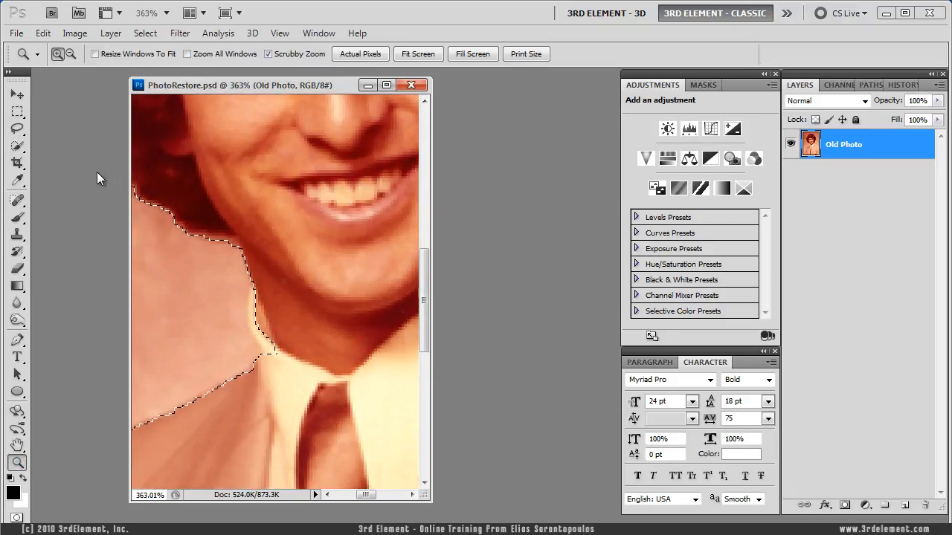
{"action": "left_click", "coordinate": [17, 146]}
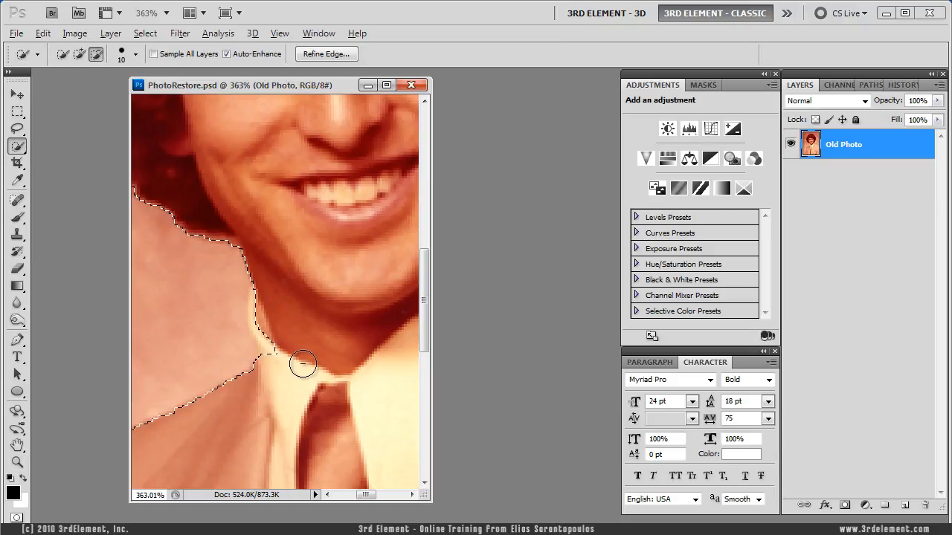
{"action": "left_click", "coordinate": [273, 335], "text": "alt"}
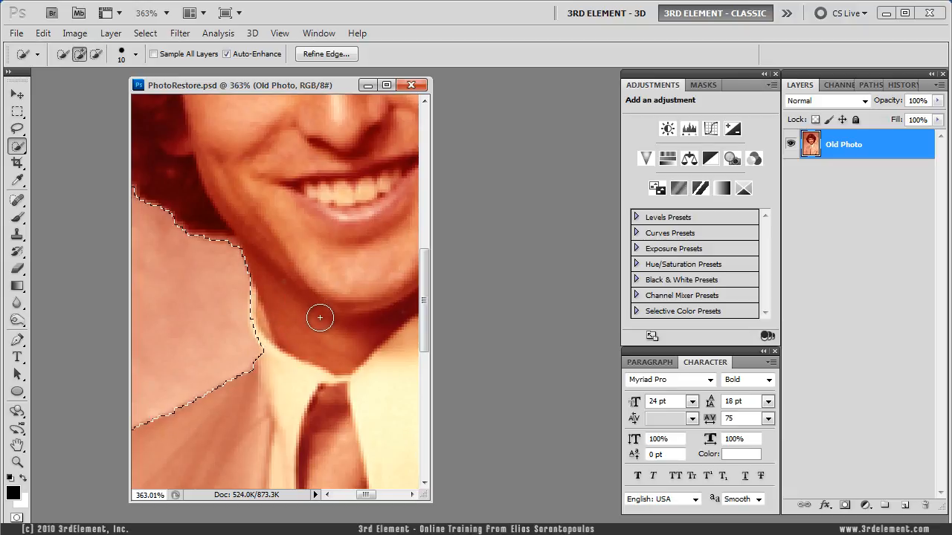
{"action": "left_click", "coordinate": [22, 463]}
{"action": "double_click", "coordinate": [21, 463]}
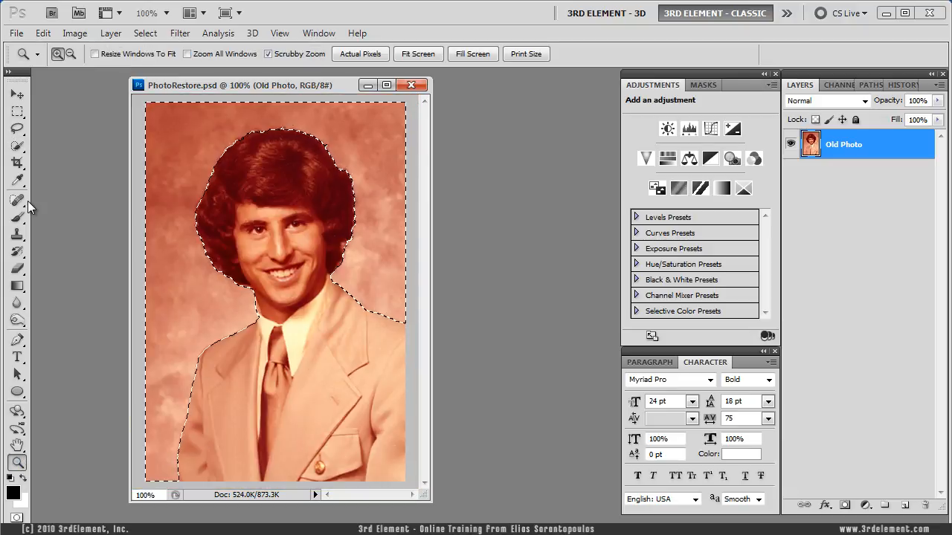
Invert the selection so that it covers the man instead of the backdrop
{"action": "left_click", "coordinate": [17, 95]}
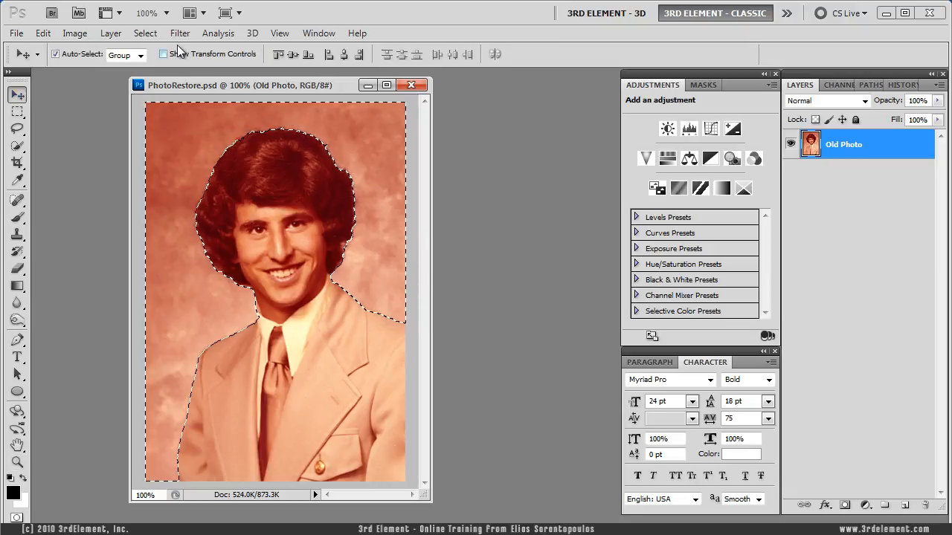
{"action": "left_click", "coordinate": [145, 33]}
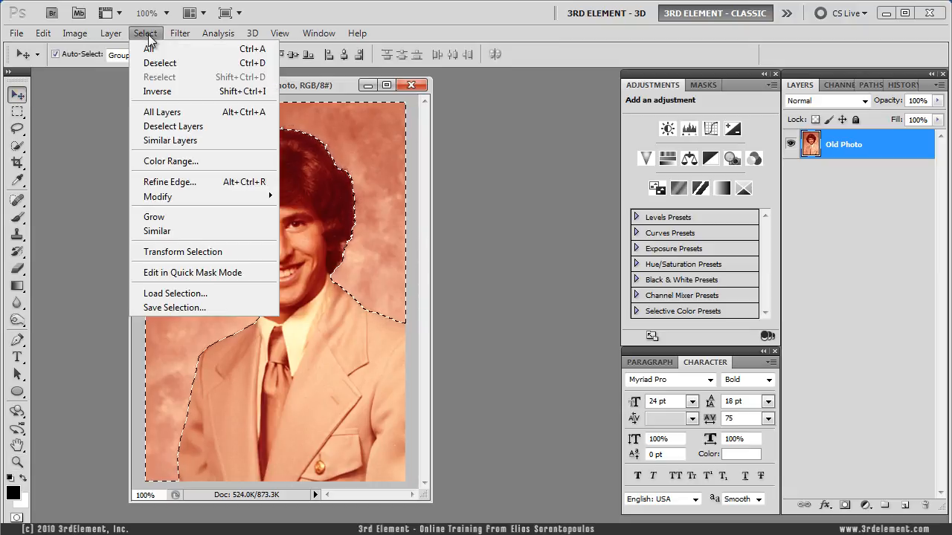
{"action": "left_click", "coordinate": [205, 91]}
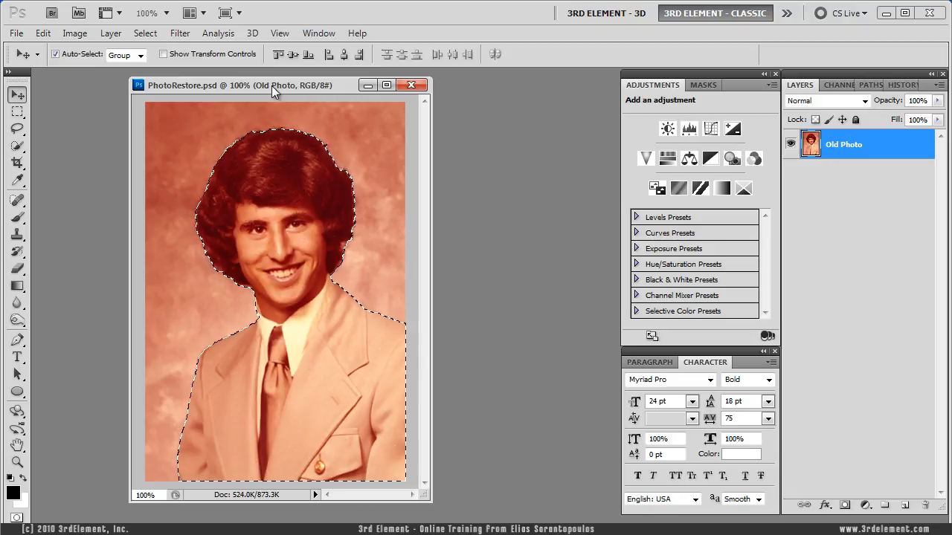
Open Refine Edge for the man's selection, with the photo window moved beside the dialog and enlarged
{"action": "left_click", "coordinate": [367, 84]}
{"action": "left_click_drag", "start_coordinate": [416, 86], "coordinate": [415, 86]}
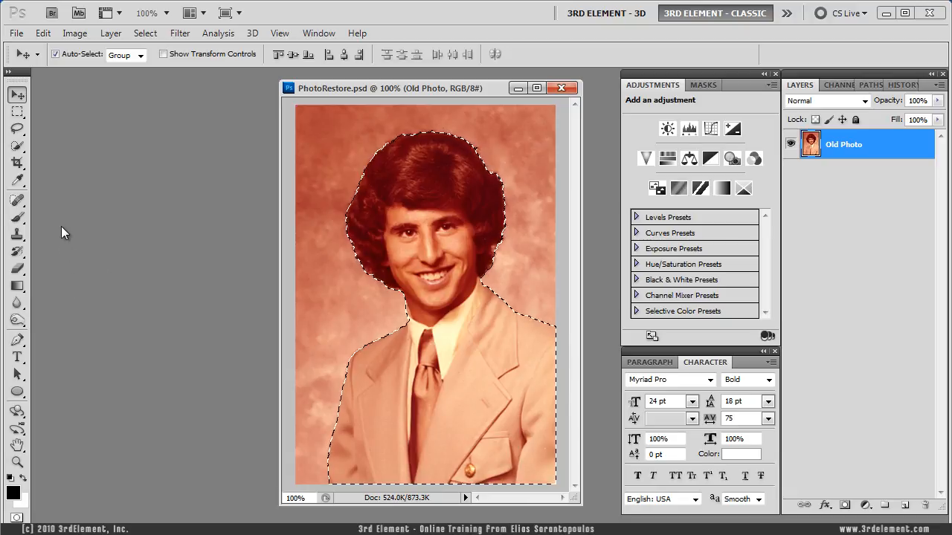
{"action": "left_click", "coordinate": [19, 147]}
{"action": "left_click_drag", "start_coordinate": [20, 151], "coordinate": [101, 146]}
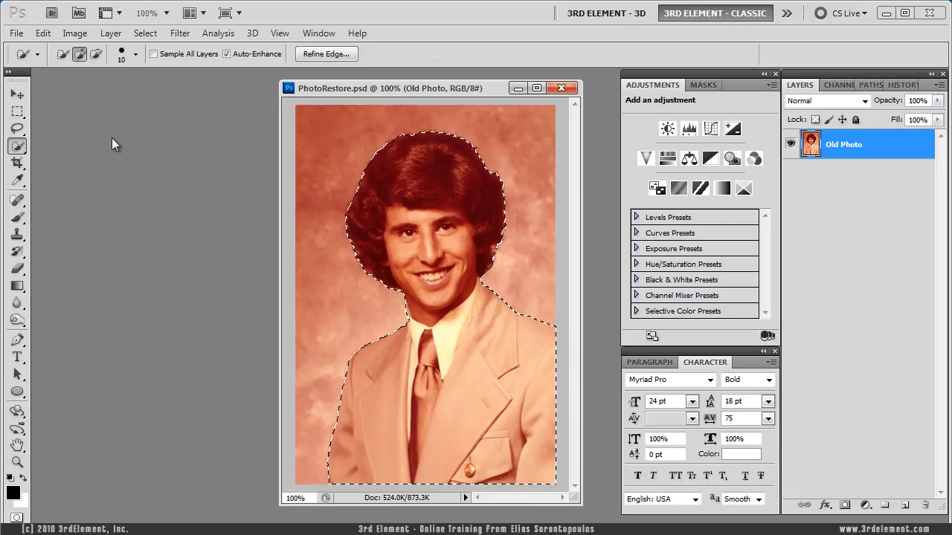
{"action": "left_click", "coordinate": [335, 56]}
{"action": "left_click_drag", "start_coordinate": [377, 96], "coordinate": [382, 92]}
{"action": "left_click_drag", "start_coordinate": [580, 500], "coordinate": [616, 522]}
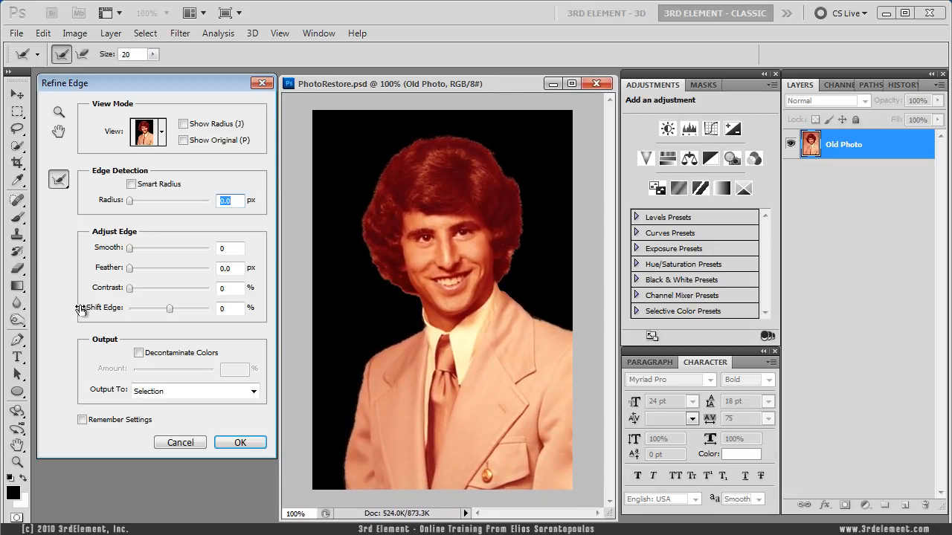
Magnify the refinement preview to 200% around the head and review the available view modes
{"action": "left_click", "coordinate": [59, 112]}
{"action": "left_click", "coordinate": [470, 235]}
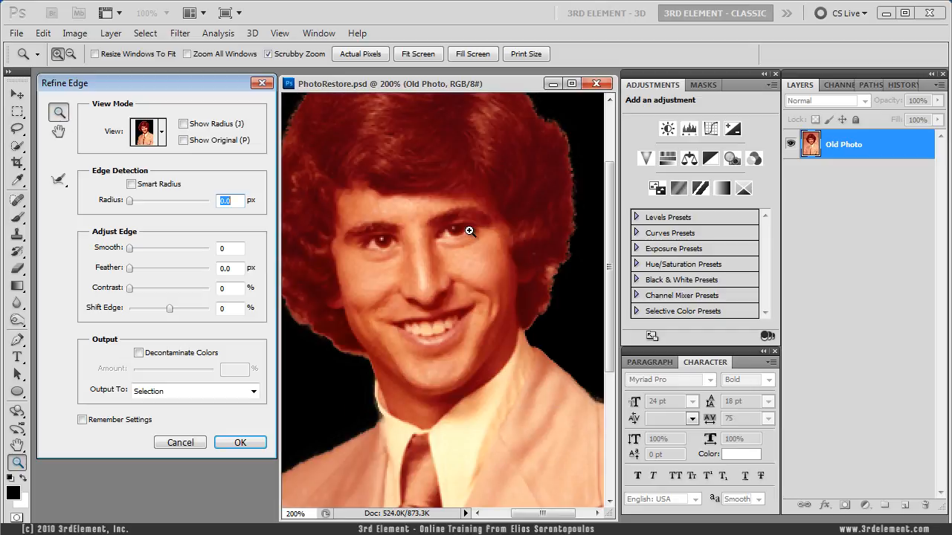
{"action": "left_click_drag", "start_coordinate": [442, 197], "coordinate": [408, 230]}
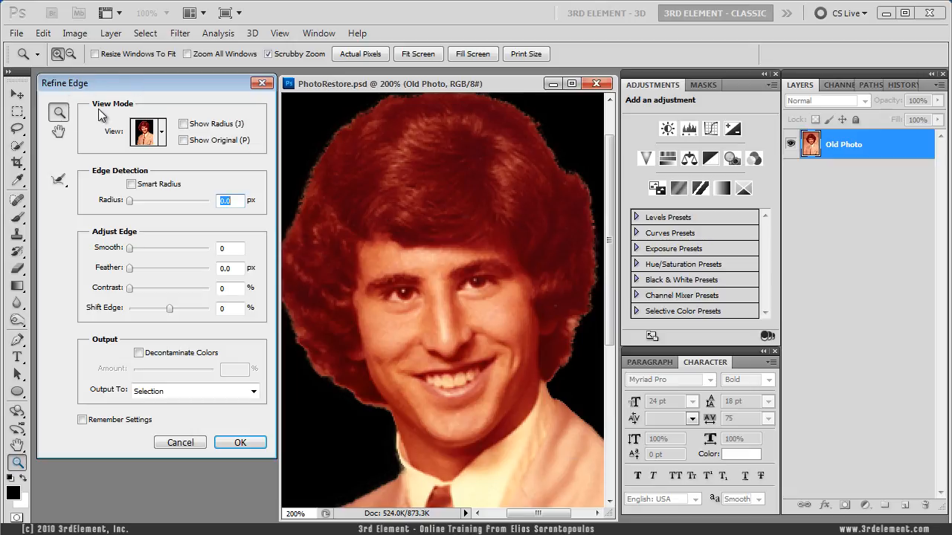
{"action": "left_click", "coordinate": [162, 136]}
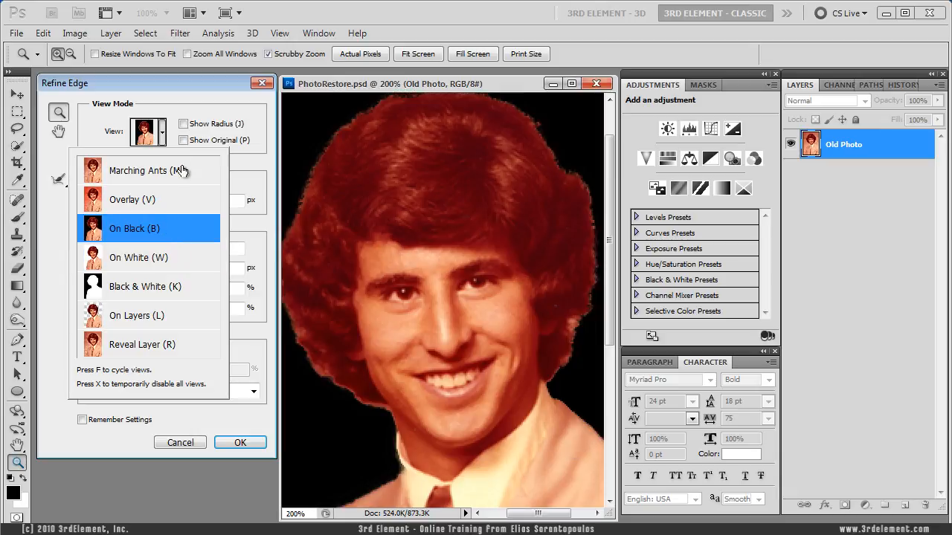
{"action": "left_click", "coordinate": [203, 95]}
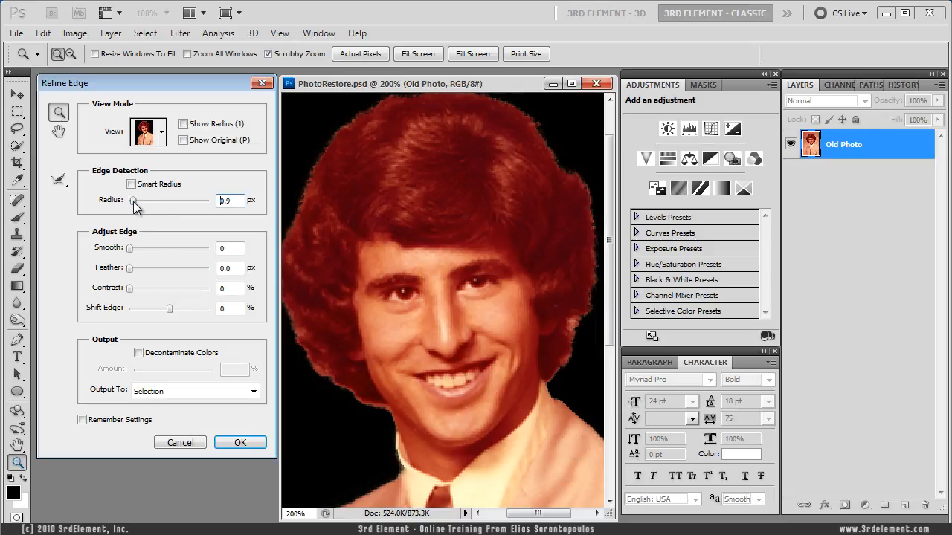
Enable Smart Radius and set the edge detection radius to 3.3 px
{"action": "left_click_drag", "start_coordinate": [157, 203], "coordinate": [183, 202]}
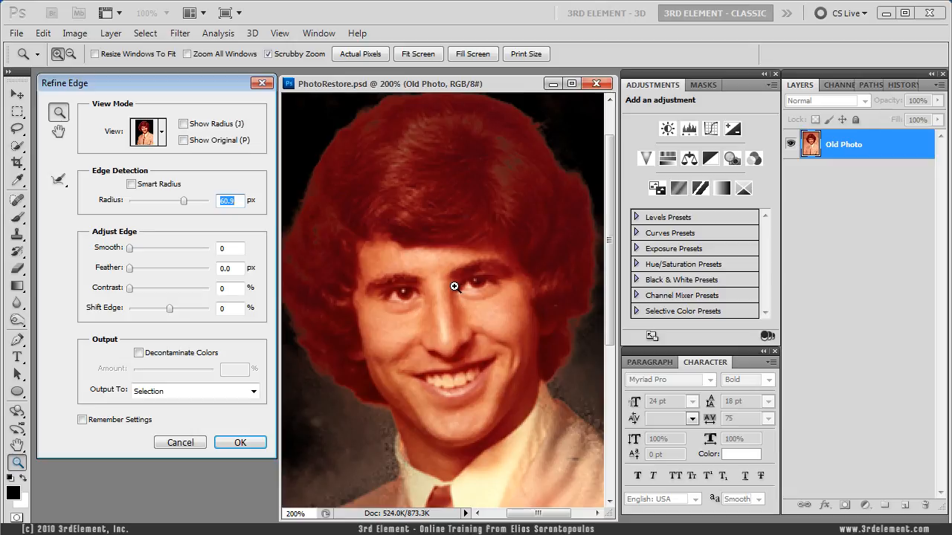
{"action": "left_click", "coordinate": [133, 184]}
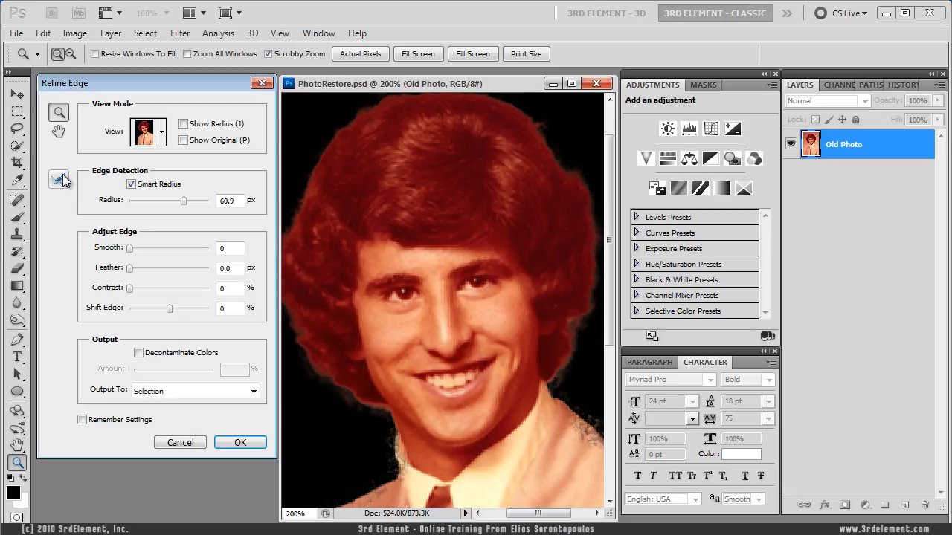
{"action": "left_click", "coordinate": [131, 184]}
{"action": "left_click", "coordinate": [131, 183]}
{"action": "left_click_drag", "start_coordinate": [186, 202], "coordinate": [147, 205]}
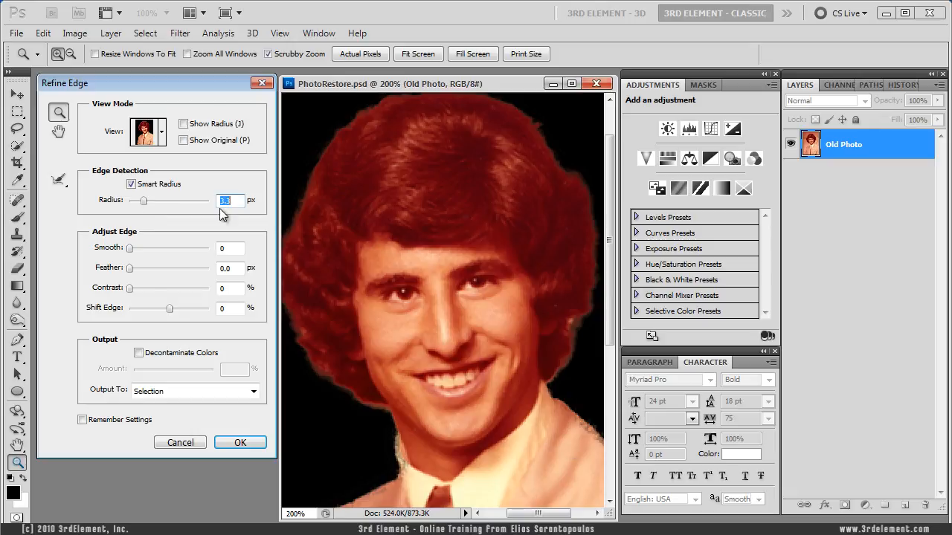
Paint along the left outline of the hair with the Refine Radius Tool at size 20
{"action": "left_click", "coordinate": [61, 183]}
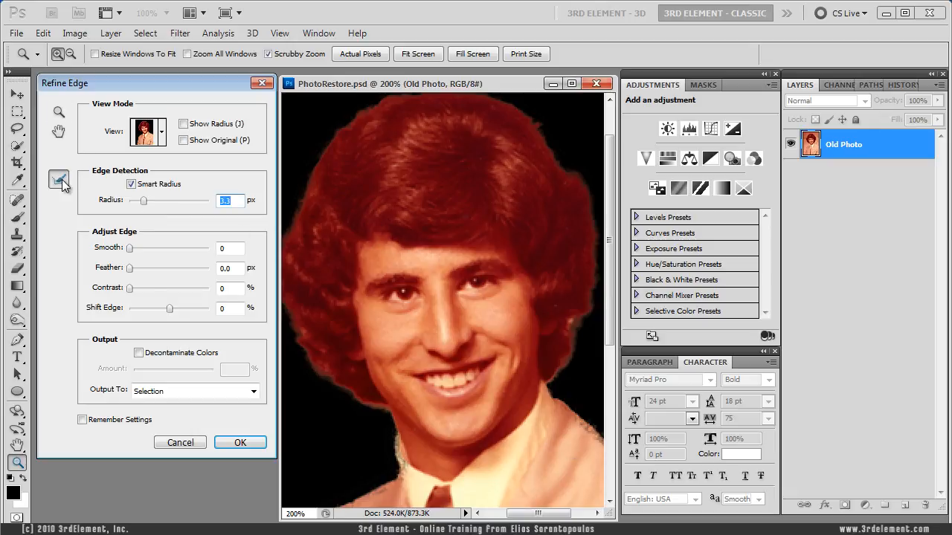
{"action": "left_click", "coordinate": [118, 180]}
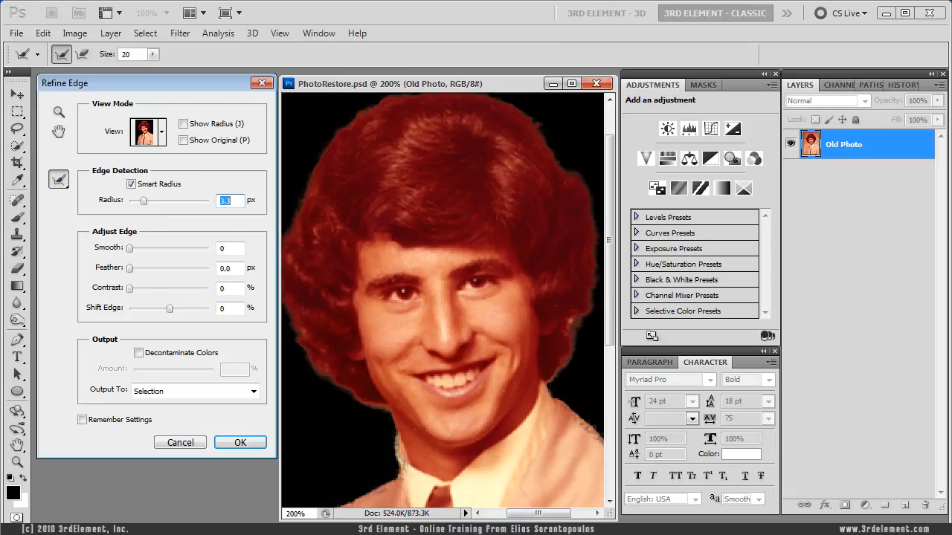
{"action": "mouse_move", "coordinate": [367, 171]}
{"action": "left_mouse_down"}
{"action": "mouse_move", "coordinate": [421, 222]}
{"action": "mouse_move", "coordinate": [403, 215]}
{"action": "left_mouse_up"}
{"action": "left_click_drag", "start_coordinate": [435, 231], "coordinate": [425, 201]}
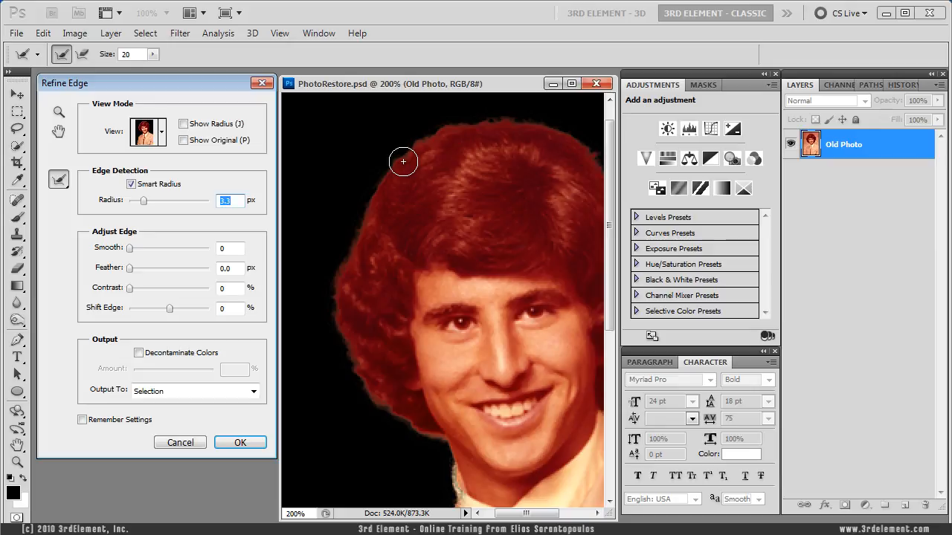
{"action": "key", "text": "bracketleft"}
{"action": "key", "text": "bracketright"}
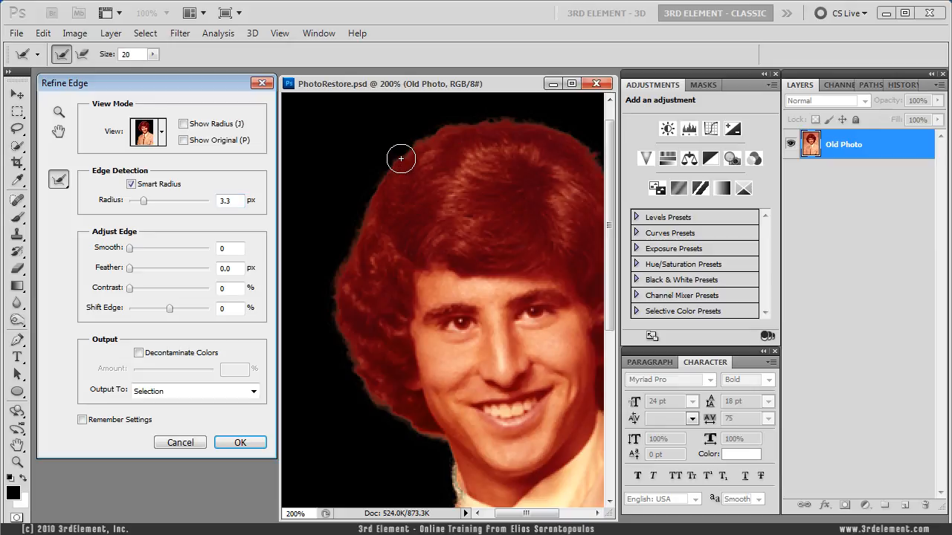
{"action": "mouse_move", "coordinate": [385, 165]}
{"action": "left_mouse_down"}
{"action": "mouse_move", "coordinate": [338, 237]}
{"action": "mouse_move", "coordinate": [336, 327]}
{"action": "mouse_move", "coordinate": [387, 397]}
{"action": "mouse_move", "coordinate": [442, 440]}
{"action": "left_mouse_up"}
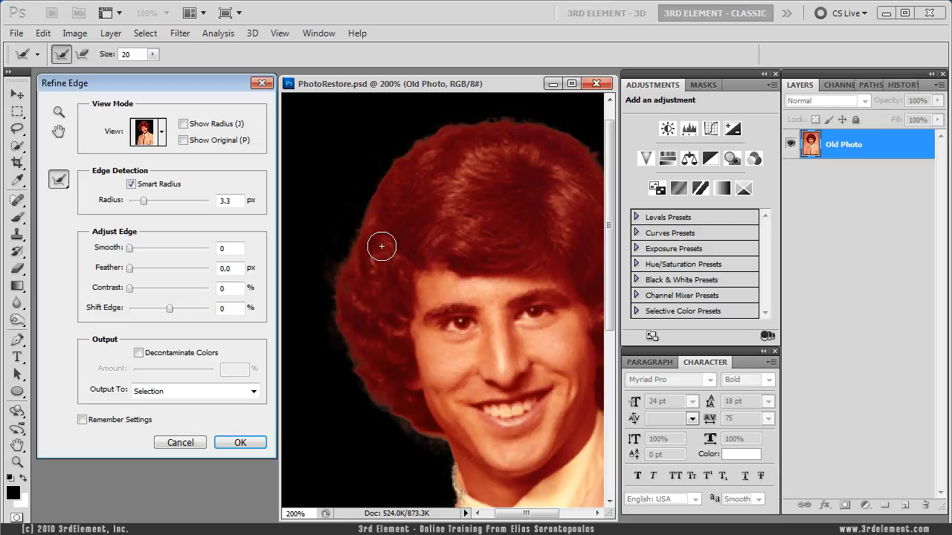
Continue refining the hair outline along the right side of the head, then check the edges down to the collar
{"action": "mouse_move", "coordinate": [352, 257]}
{"action": "left_mouse_down"}
{"action": "mouse_move", "coordinate": [397, 160]}
{"action": "mouse_move", "coordinate": [442, 132]}
{"action": "mouse_move", "coordinate": [403, 187]}
{"action": "mouse_move", "coordinate": [356, 206]}
{"action": "mouse_move", "coordinate": [450, 171]}
{"action": "mouse_move", "coordinate": [513, 253]}
{"action": "left_mouse_up"}
{"action": "mouse_move", "coordinate": [499, 218]}
{"action": "left_mouse_down"}
{"action": "mouse_move", "coordinate": [519, 336]}
{"action": "mouse_move", "coordinate": [542, 255]}
{"action": "left_mouse_up"}
{"action": "left_click_drag", "start_coordinate": [535, 197], "coordinate": [505, 322]}
{"action": "mouse_move", "coordinate": [527, 256]}
{"action": "left_mouse_down"}
{"action": "mouse_move", "coordinate": [484, 334]}
{"action": "mouse_move", "coordinate": [530, 275]}
{"action": "left_mouse_up"}
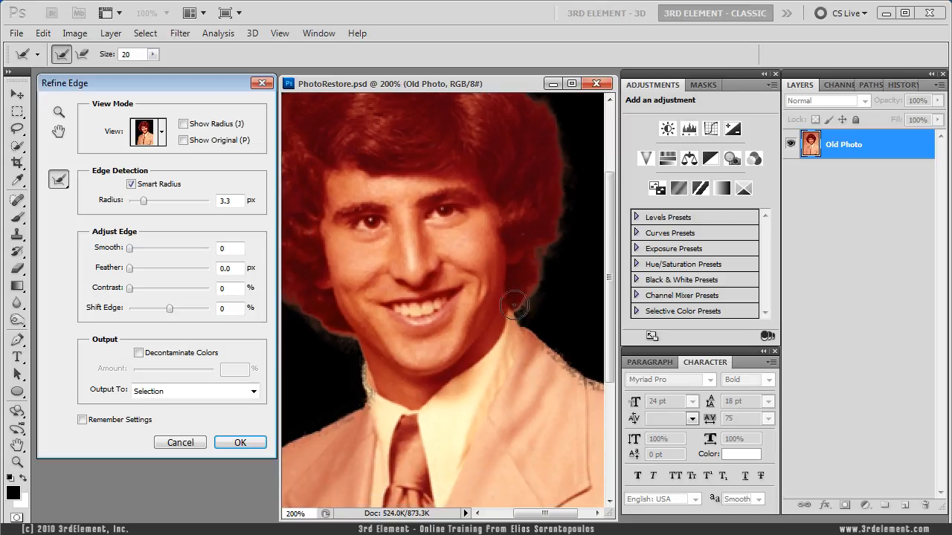
{"action": "left_click_drag", "start_coordinate": [418, 290], "coordinate": [533, 234]}
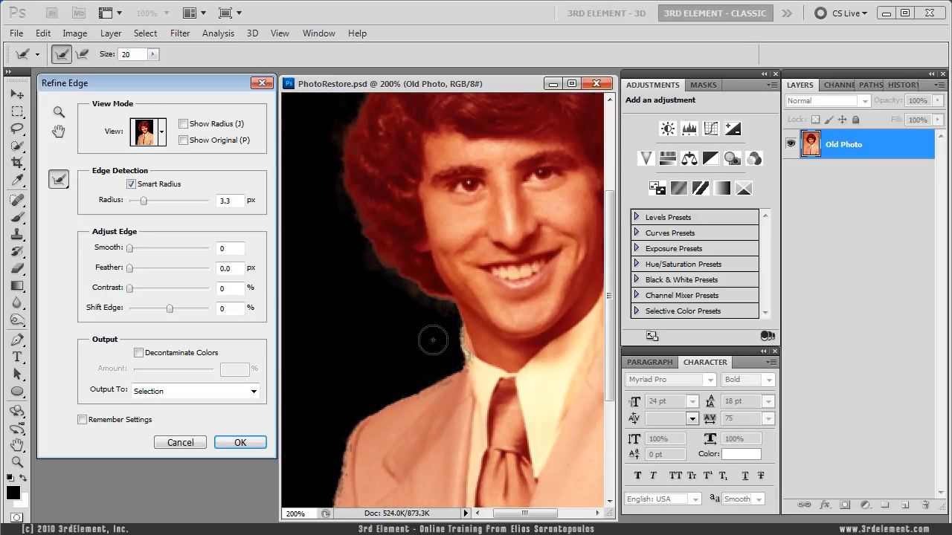
{"action": "mouse_move", "coordinate": [487, 160]}
{"action": "left_mouse_down"}
{"action": "mouse_move", "coordinate": [461, 303]}
{"action": "mouse_move", "coordinate": [420, 277]}
{"action": "left_mouse_up"}
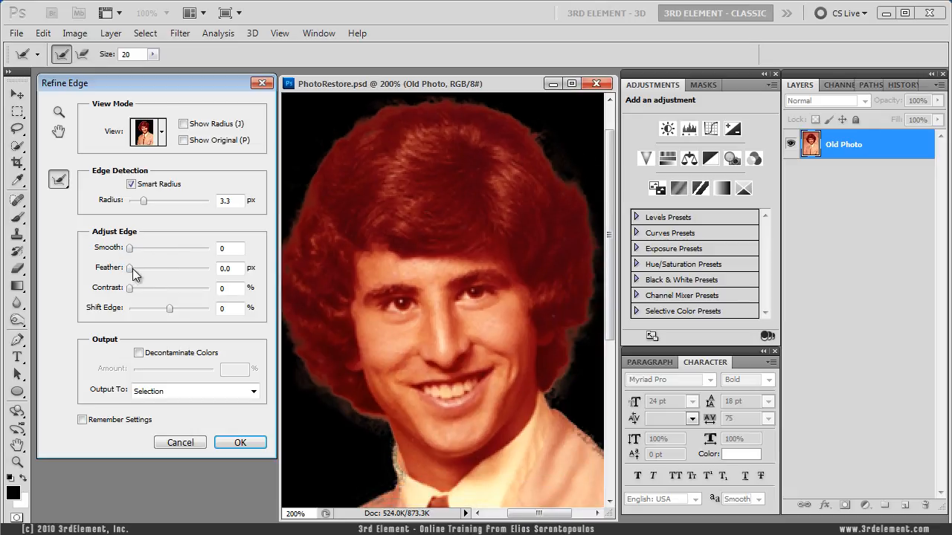
Set the selection edge's feather to 0.5 px
{"action": "left_click", "coordinate": [223, 268]}
{"action": "type", "text": "0.5"}
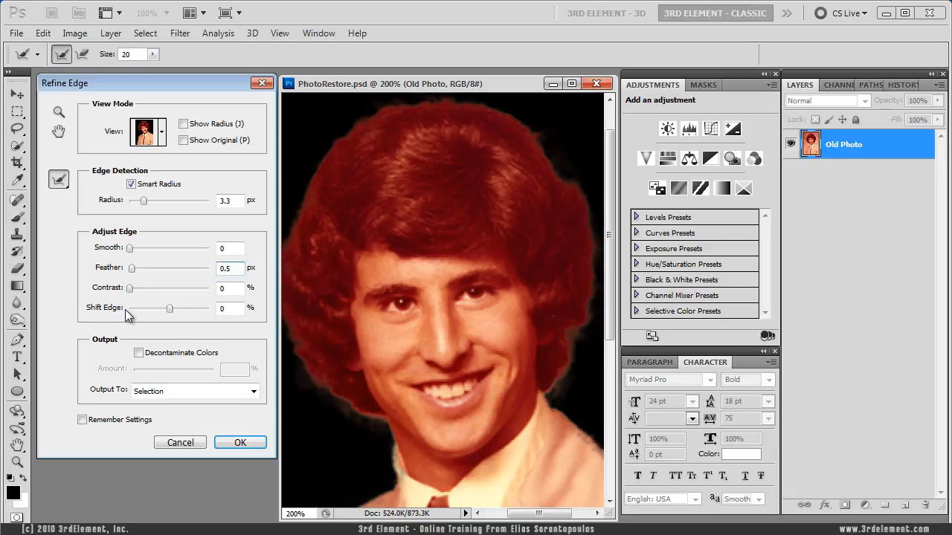
Enable Decontaminate Colors for the refined edge and set the output to New Layer with Layer Mask
{"action": "left_click_drag", "start_coordinate": [194, 86], "coordinate": [198, 85]}
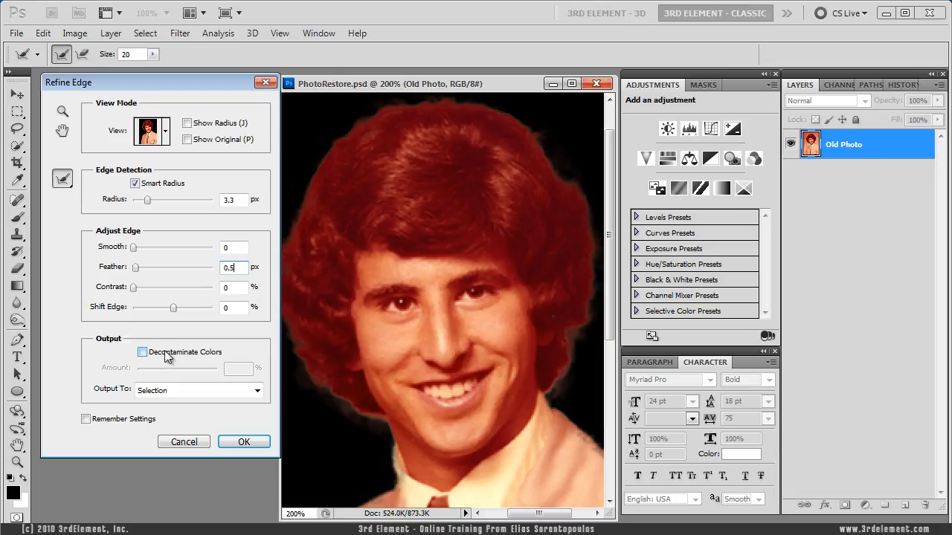
{"action": "left_click", "coordinate": [143, 352]}
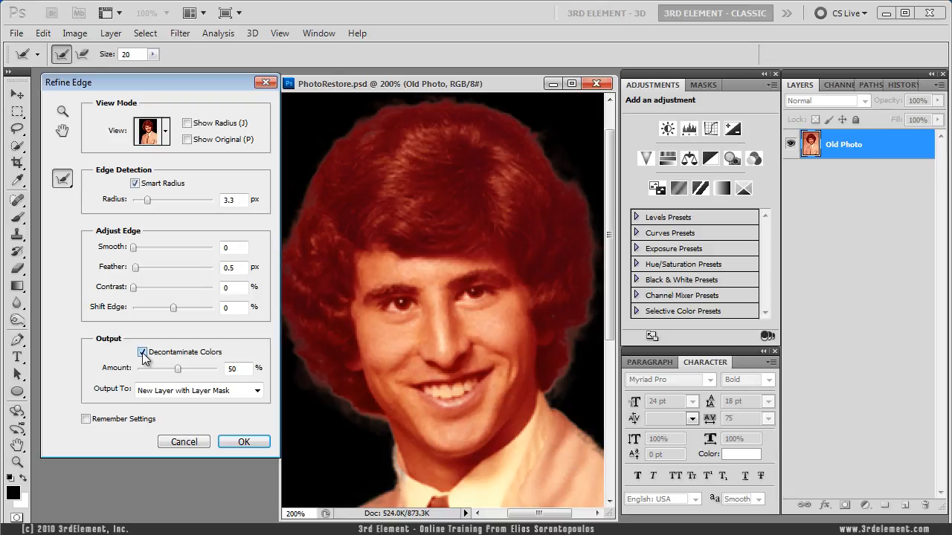
{"action": "left_click", "coordinate": [142, 353]}
{"action": "left_click", "coordinate": [142, 353]}
{"action": "left_click", "coordinate": [257, 391]}
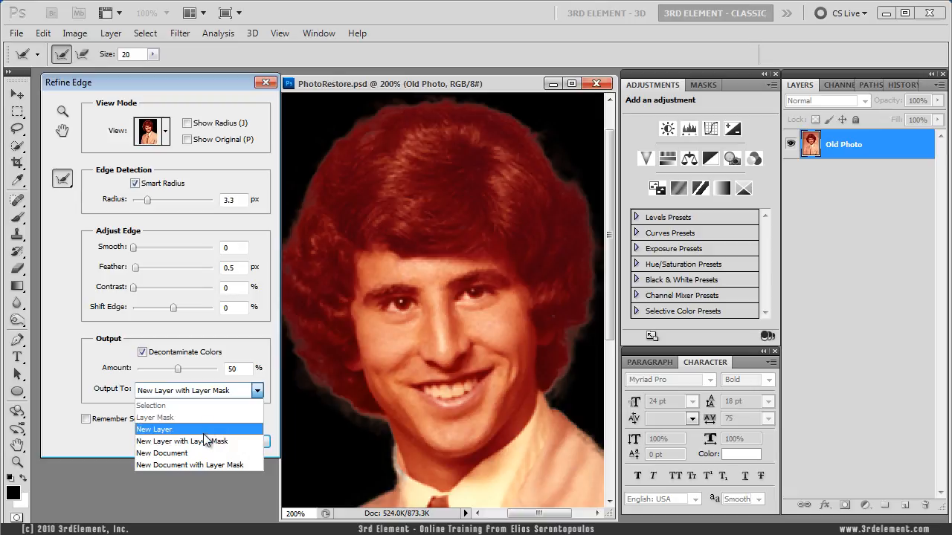
{"action": "left_click", "coordinate": [250, 392]}
{"action": "left_click", "coordinate": [250, 393]}
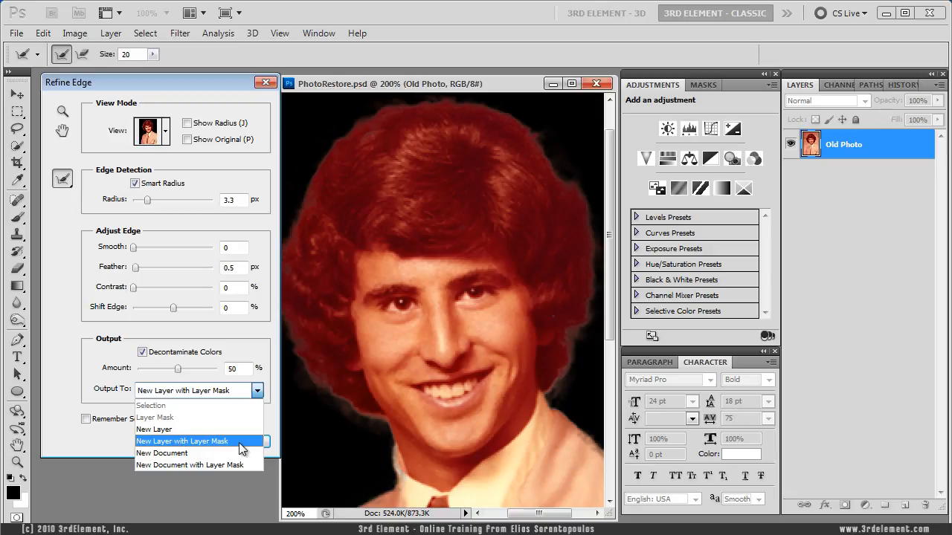
{"action": "left_click", "coordinate": [237, 442]}
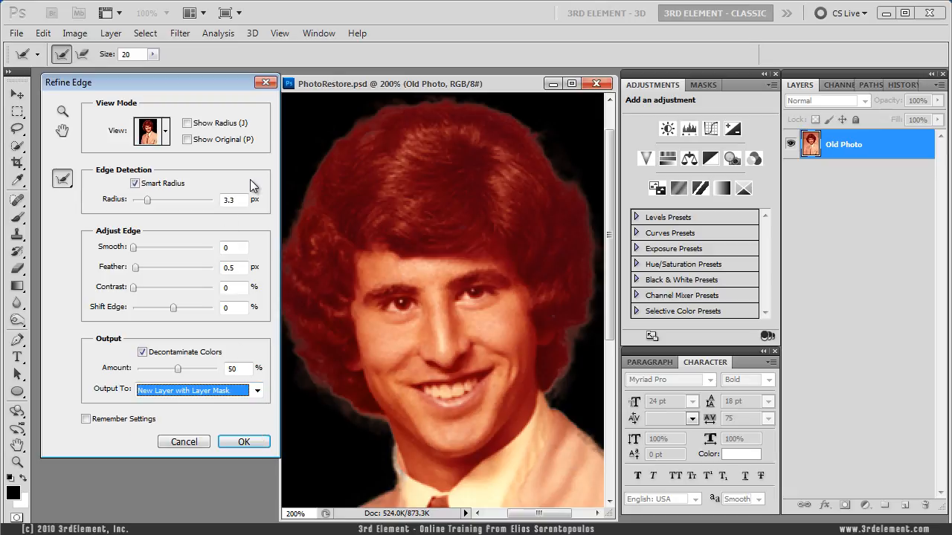
Set the color decontamination amount to 84% and apply the edge refinement
{"action": "mouse_move", "coordinate": [394, 253]}
{"action": "left_mouse_down"}
{"action": "mouse_move", "coordinate": [447, 267]}
{"action": "mouse_move", "coordinate": [371, 255]}
{"action": "mouse_move", "coordinate": [410, 233]}
{"action": "mouse_move", "coordinate": [419, 255]}
{"action": "mouse_move", "coordinate": [456, 239]}
{"action": "left_mouse_up"}
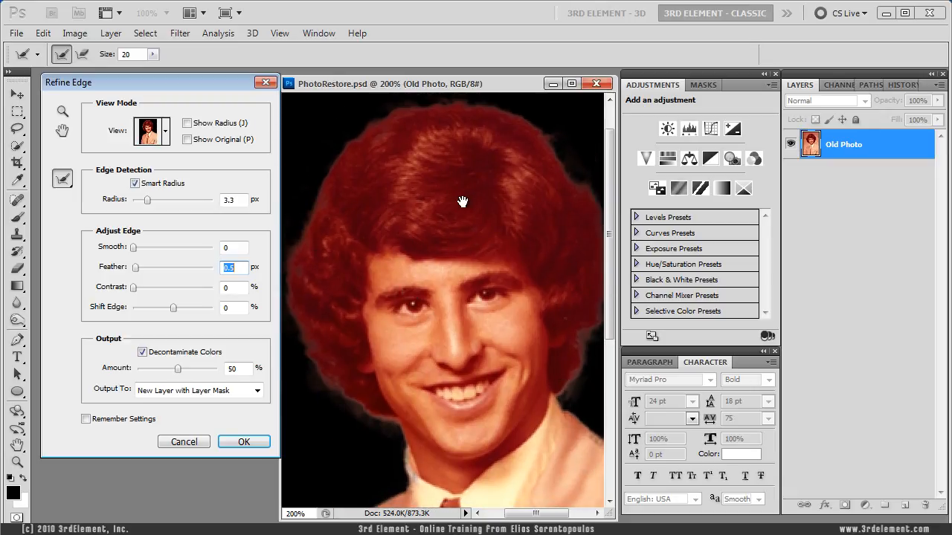
{"action": "left_click_drag", "start_coordinate": [463, 198], "coordinate": [459, 226]}
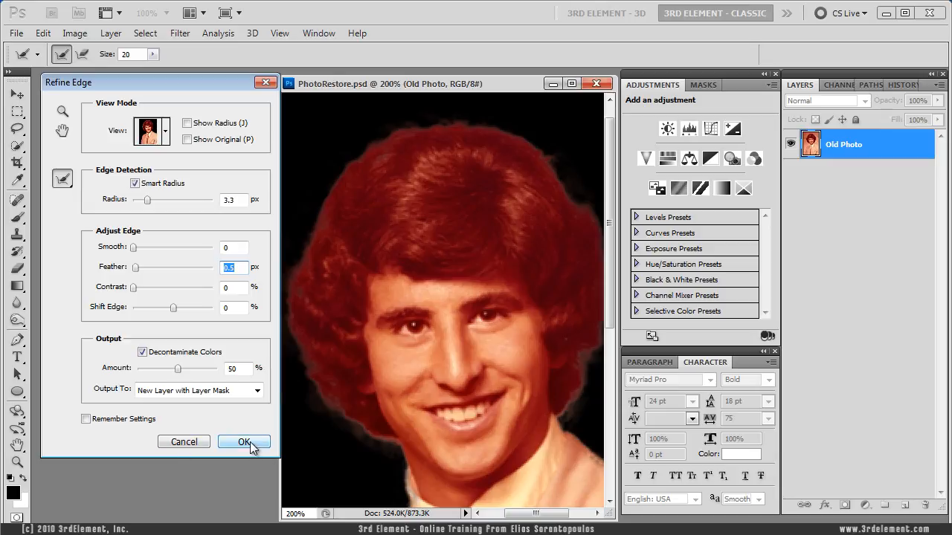
{"action": "left_click_drag", "start_coordinate": [178, 375], "coordinate": [207, 375]}
{"action": "left_click", "coordinate": [240, 449]}
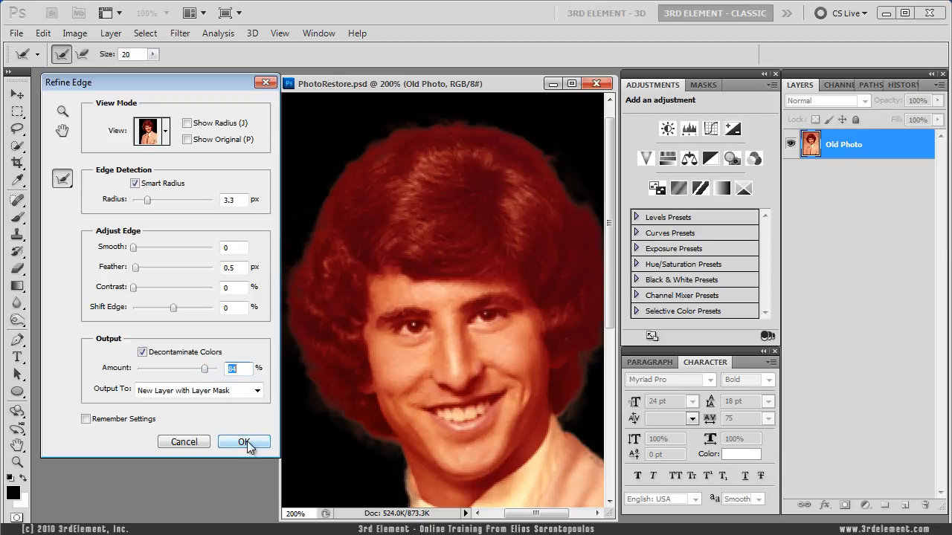
{"action": "double_click", "coordinate": [17, 462]}
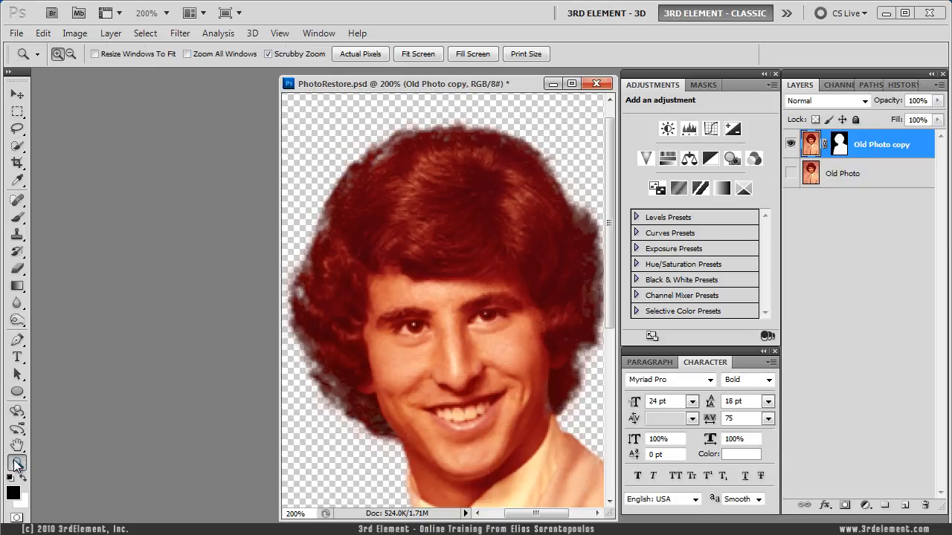
Add a new layer beneath the masked portrait and fill it with a linear gradient from black at the bottom to white at the top
{"action": "left_click", "coordinate": [26, 96]}
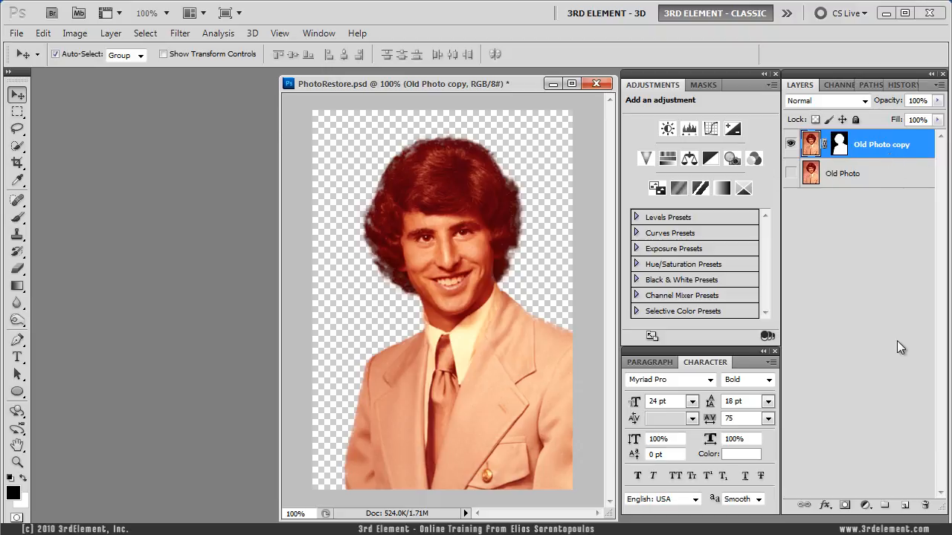
{"action": "left_click", "coordinate": [905, 506], "text": "ctrl"}
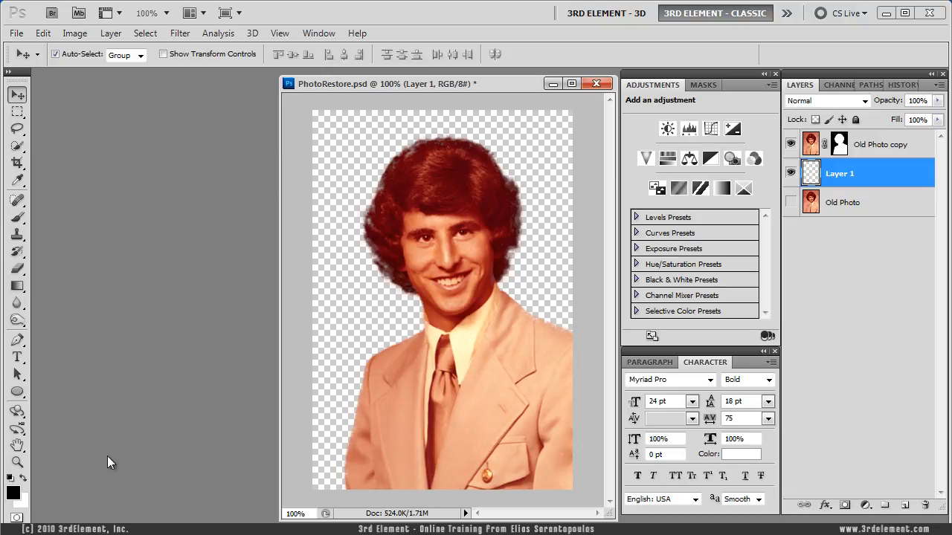
{"action": "left_click", "coordinate": [17, 286]}
{"action": "left_click", "coordinate": [79, 289]}
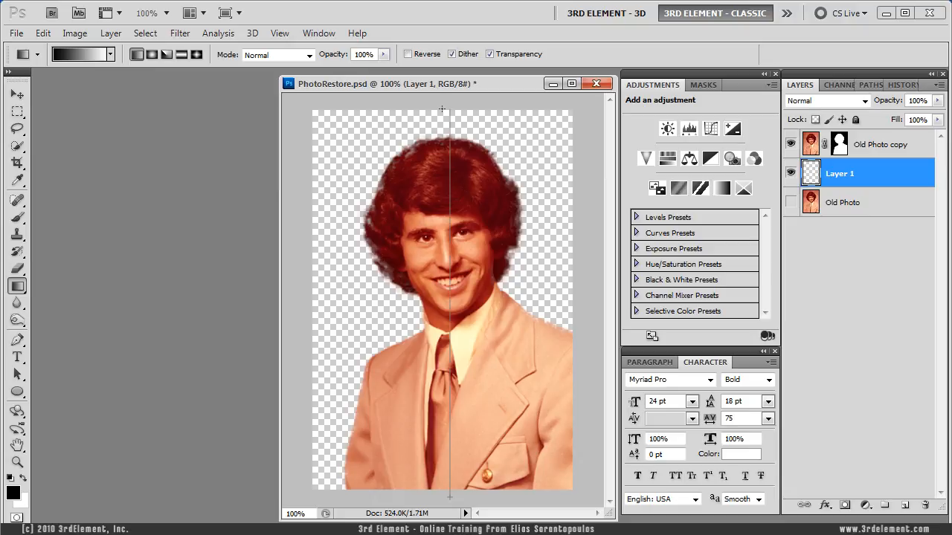
{"action": "left_click_drag", "start_coordinate": [442, 109], "coordinate": [441, 110]}
{"action": "left_click", "coordinate": [17, 94]}
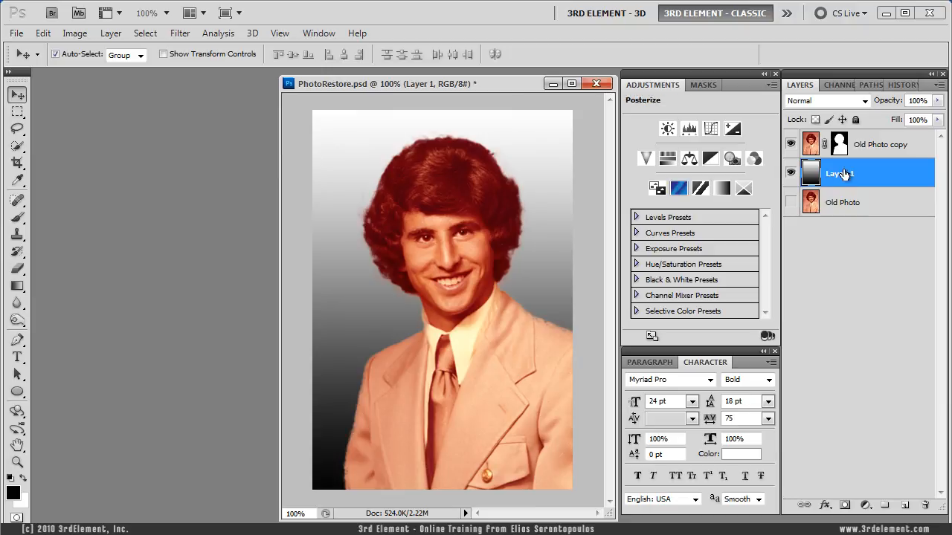
Display the Old Photo copy layer's mask on its own, enlarged to 200% around the head
{"action": "left_click", "coordinate": [17, 462]}
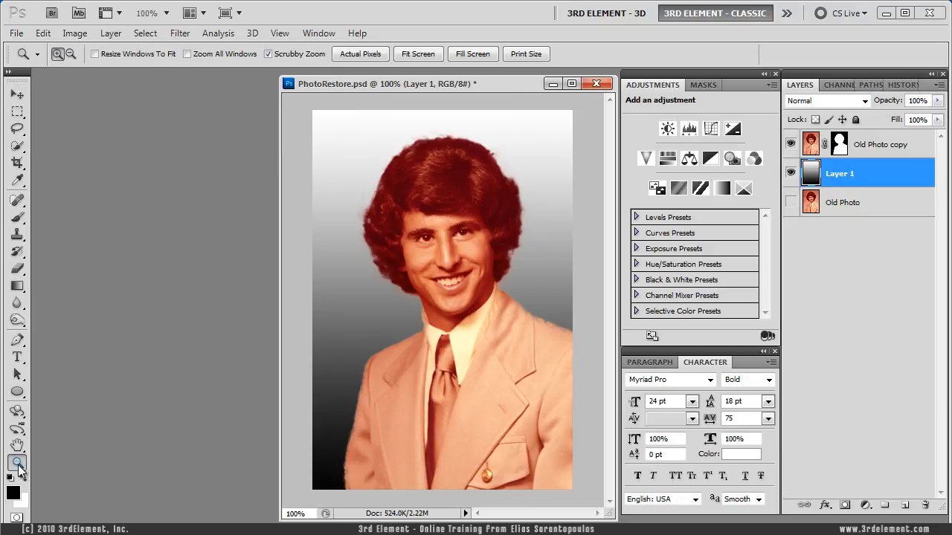
{"action": "left_click", "coordinate": [392, 257]}
{"action": "left_click_drag", "start_coordinate": [383, 84], "coordinate": [186, 75]}
{"action": "left_click_drag", "start_coordinate": [420, 437], "coordinate": [566, 437]}
{"action": "left_click_drag", "start_coordinate": [309, 228], "coordinate": [276, 247]}
{"action": "key", "text": "v"}
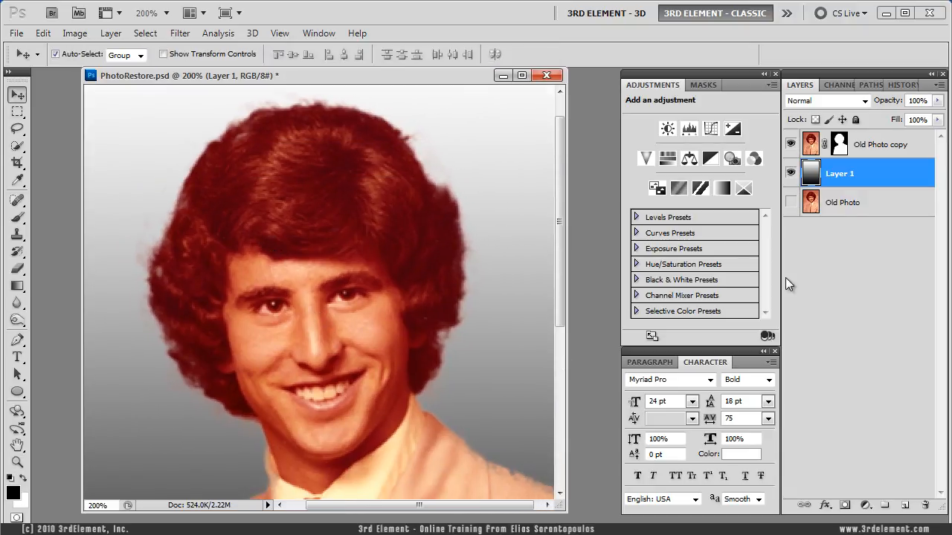
{"action": "left_click", "coordinate": [839, 149]}
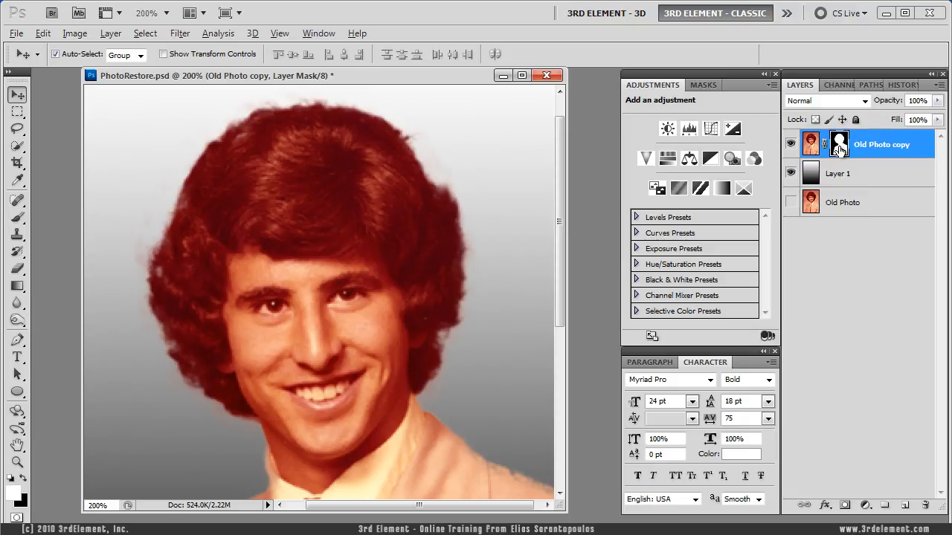
{"action": "left_click", "coordinate": [840, 149], "text": "alt"}
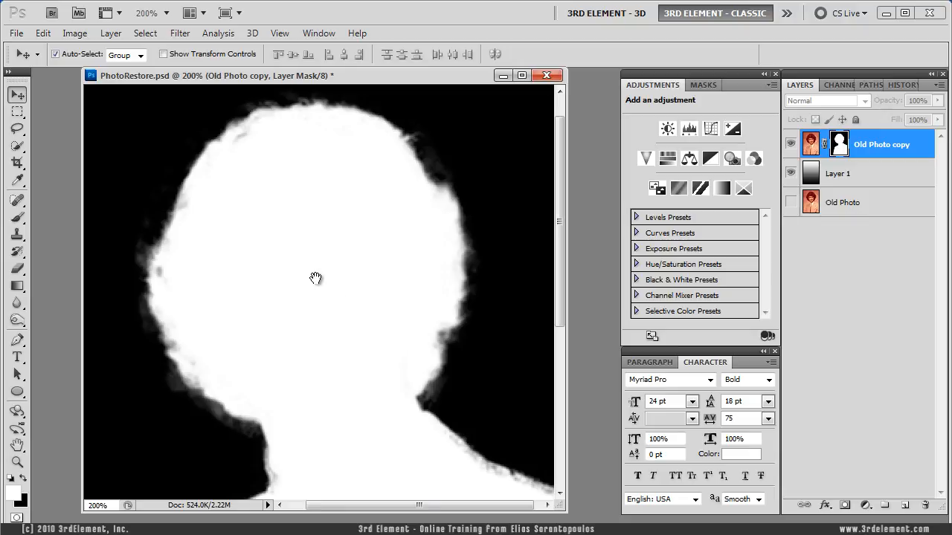
{"action": "left_click_drag", "start_coordinate": [312, 278], "coordinate": [317, 291]}
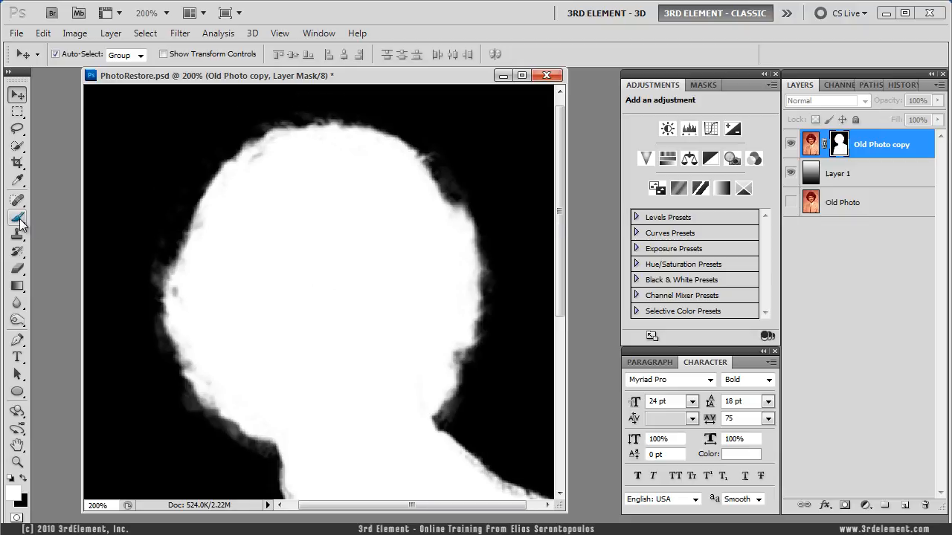
Paint white over the gray specks inside the mask's left hair edge with a 10 px brush at 0% hardness, and return to the image
{"action": "left_click", "coordinate": [18, 218]}
{"action": "left_click", "coordinate": [77, 55]}
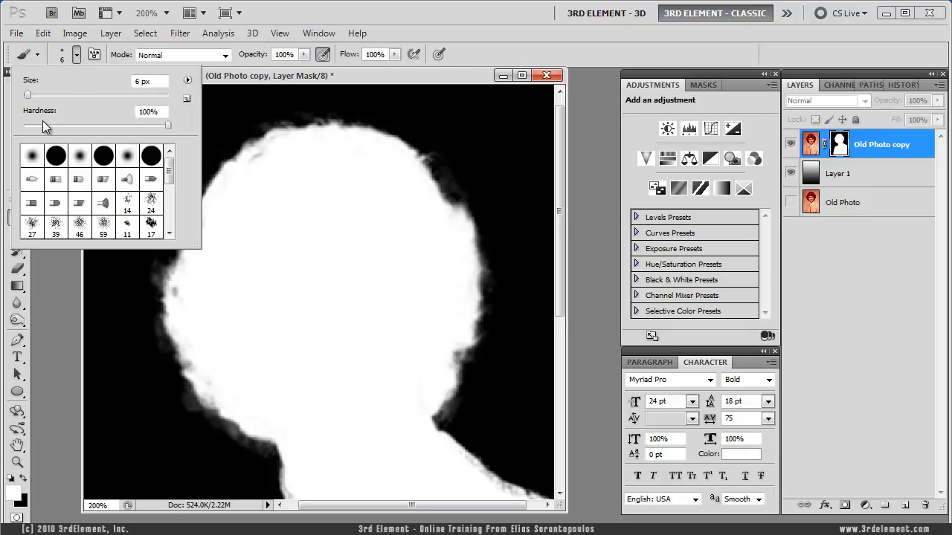
{"action": "left_click_drag", "start_coordinate": [52, 124], "coordinate": [24, 125]}
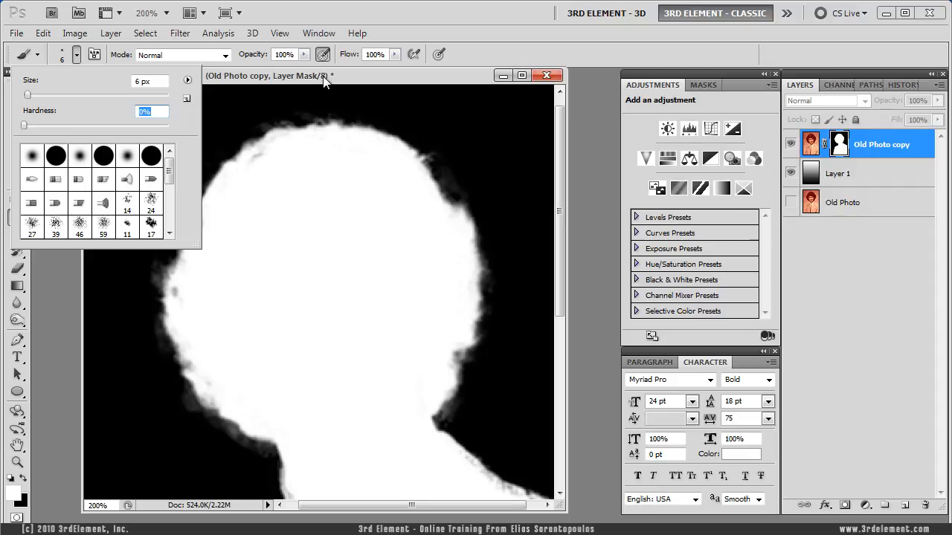
{"action": "key", "text": "Return"}
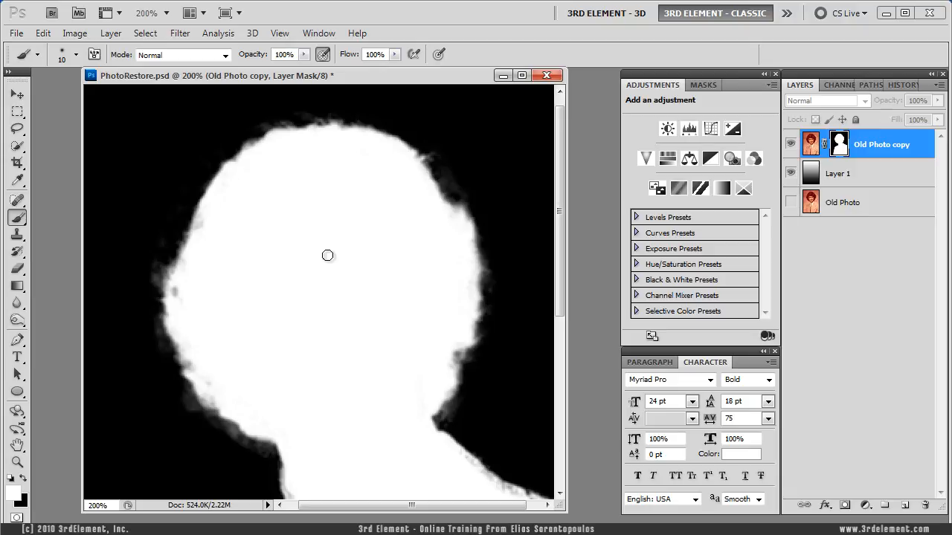
{"action": "left_click_drag", "start_coordinate": [332, 286], "coordinate": [354, 256]}
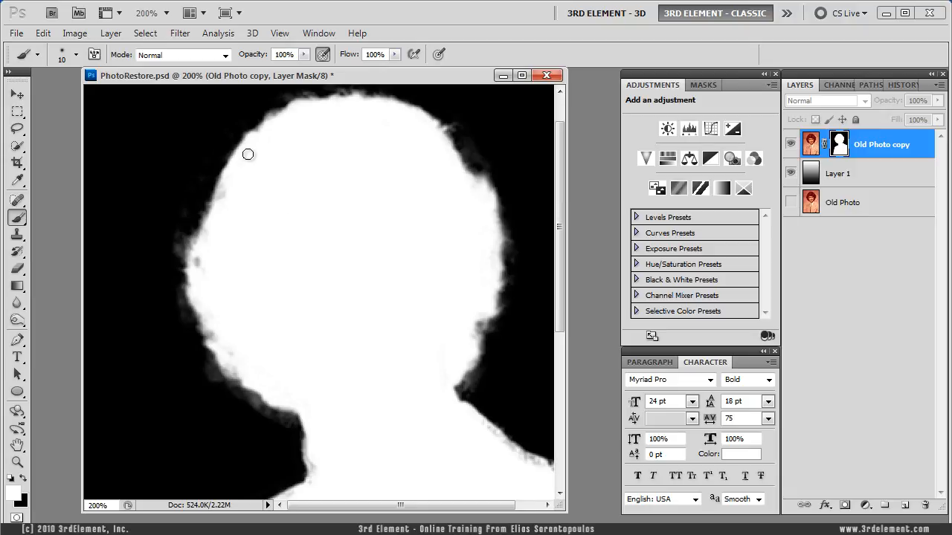
{"action": "mouse_move", "coordinate": [213, 225]}
{"action": "left_mouse_down"}
{"action": "mouse_move", "coordinate": [202, 278]}
{"action": "mouse_move", "coordinate": [204, 258]}
{"action": "left_mouse_up"}
{"action": "mouse_move", "coordinate": [244, 364]}
{"action": "left_mouse_down"}
{"action": "mouse_move", "coordinate": [212, 325]}
{"action": "mouse_move", "coordinate": [240, 365]}
{"action": "mouse_move", "coordinate": [231, 364]}
{"action": "mouse_move", "coordinate": [216, 320]}
{"action": "left_mouse_up"}
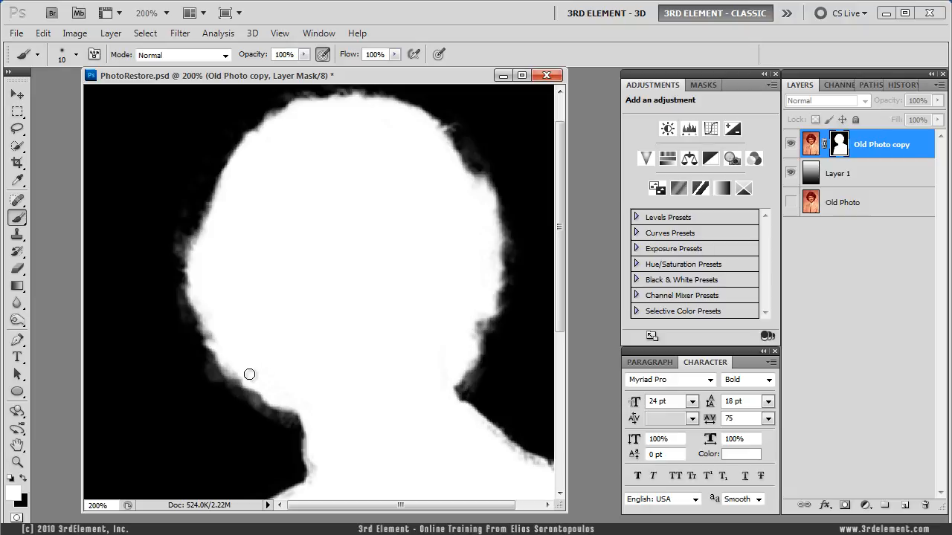
{"action": "mouse_move", "coordinate": [364, 296]}
{"action": "left_mouse_down"}
{"action": "mouse_move", "coordinate": [329, 306]}
{"action": "mouse_move", "coordinate": [312, 327]}
{"action": "left_mouse_up"}
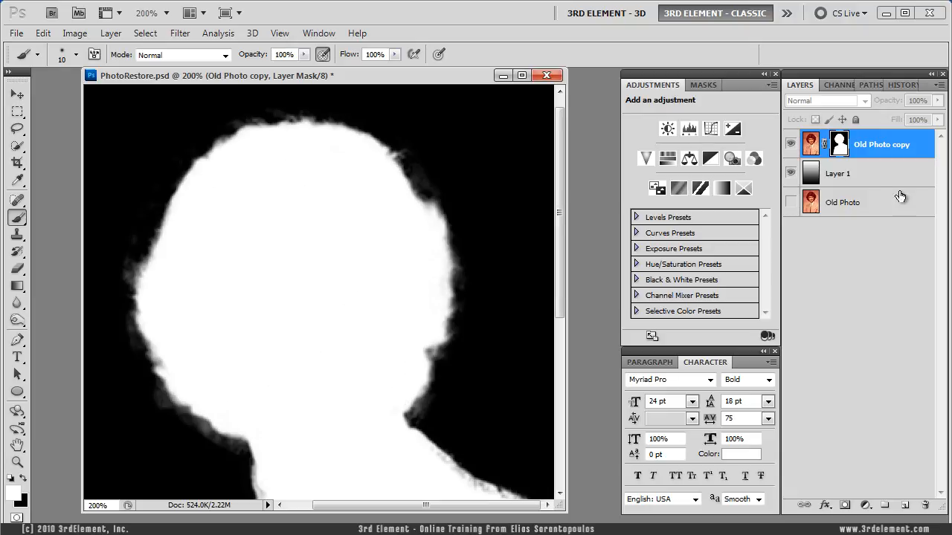
{"action": "left_click", "coordinate": [838, 145], "text": "alt"}
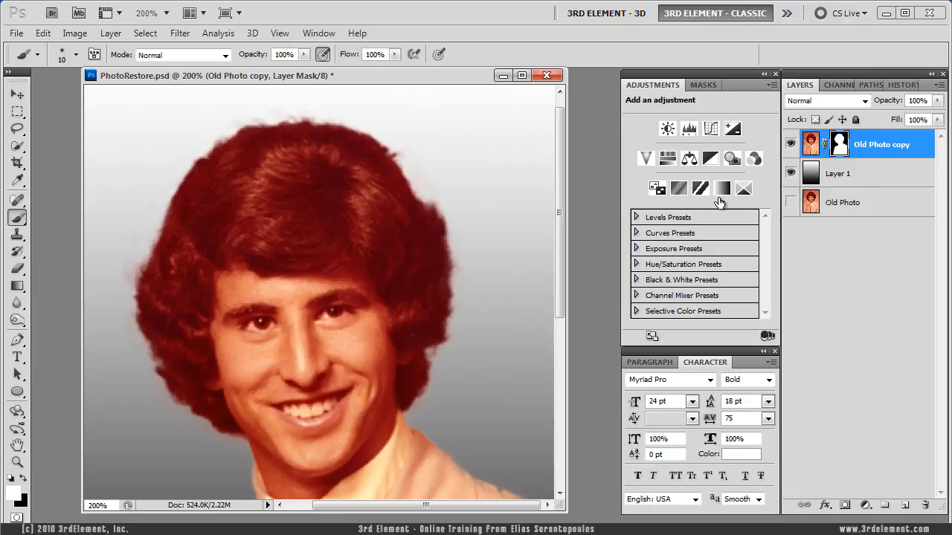
Paint black on the layer mask along the left outline of the hair with a 10 px brush at 0% hardness to hide the leftover fringe
{"action": "mouse_move", "coordinate": [308, 254]}
{"action": "left_mouse_down"}
{"action": "mouse_move", "coordinate": [368, 215]}
{"action": "mouse_move", "coordinate": [337, 206]}
{"action": "mouse_move", "coordinate": [343, 259]}
{"action": "left_mouse_up"}
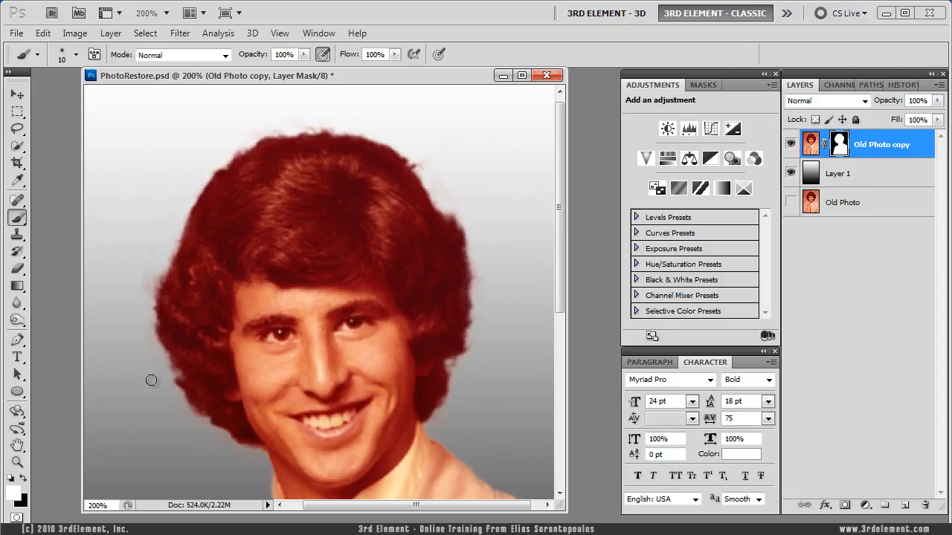
{"action": "left_click", "coordinate": [22, 478]}
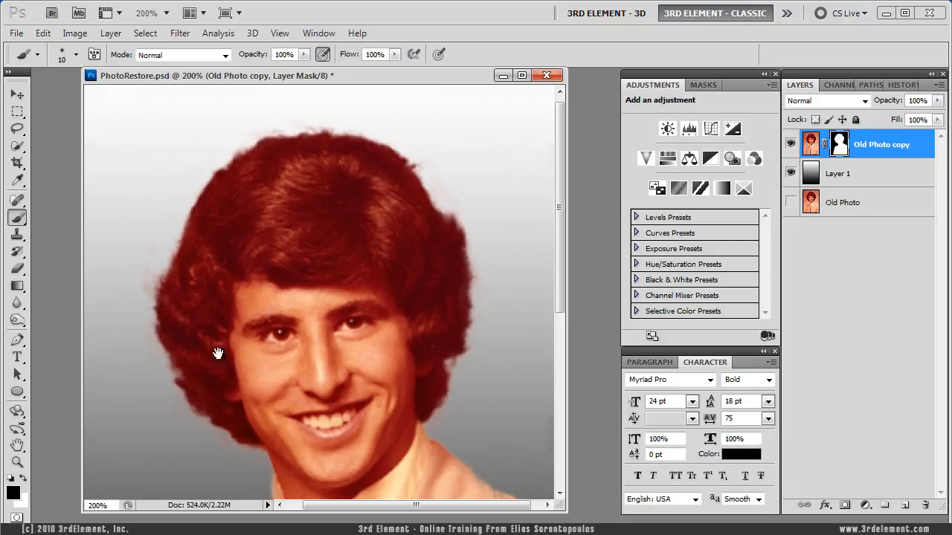
{"action": "left_click_drag", "start_coordinate": [206, 370], "coordinate": [239, 325]}
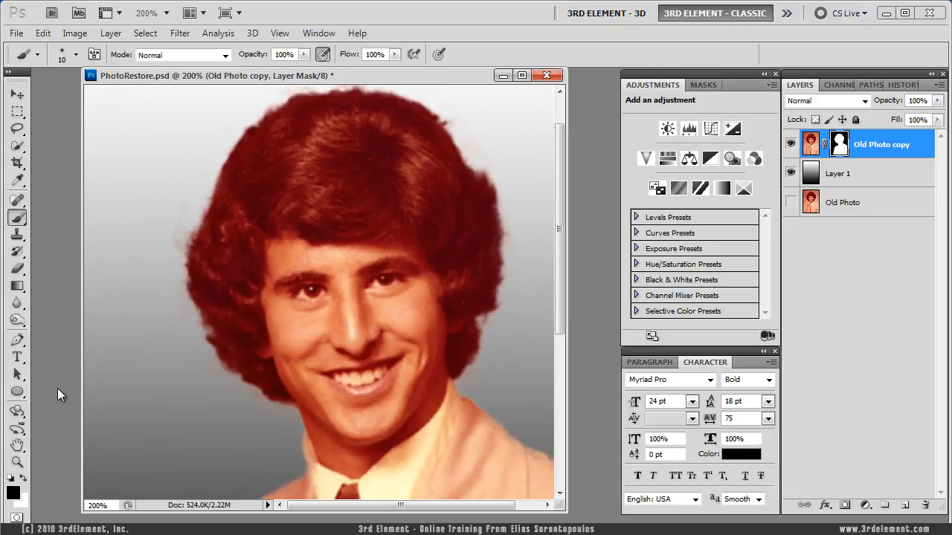
{"action": "left_click", "coordinate": [17, 461]}
{"action": "left_click", "coordinate": [253, 240]}
{"action": "mouse_move", "coordinate": [208, 227]}
{"action": "left_mouse_down"}
{"action": "mouse_move", "coordinate": [221, 310]}
{"action": "mouse_move", "coordinate": [149, 279]}
{"action": "left_mouse_up"}
{"action": "key", "text": "b"}
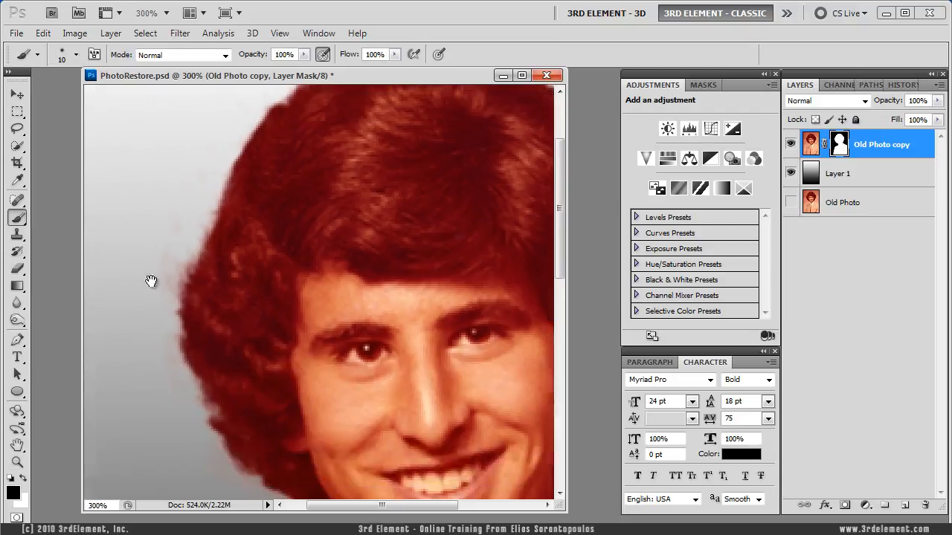
{"action": "left_click", "coordinate": [75, 56]}
{"action": "left_click_drag", "start_coordinate": [29, 125], "coordinate": [5, 123]}
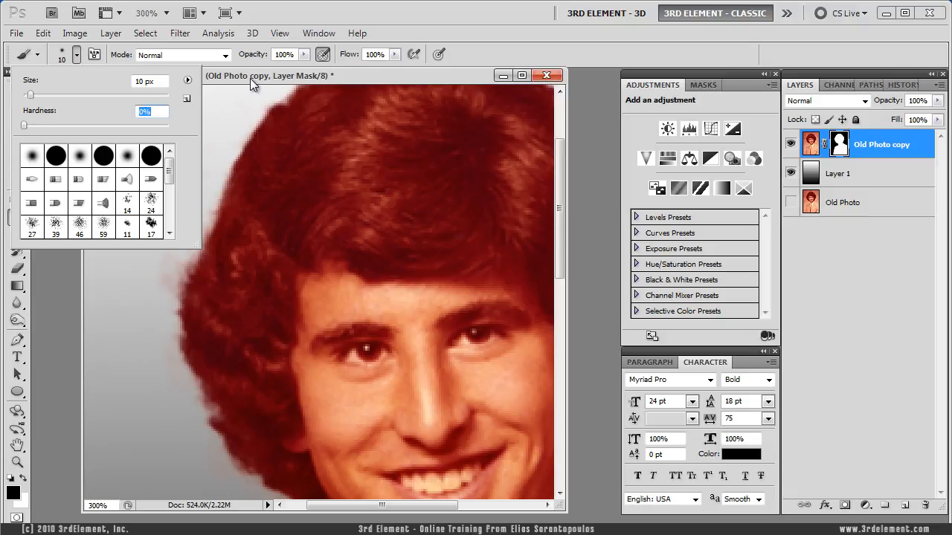
{"action": "key", "text": "Return"}
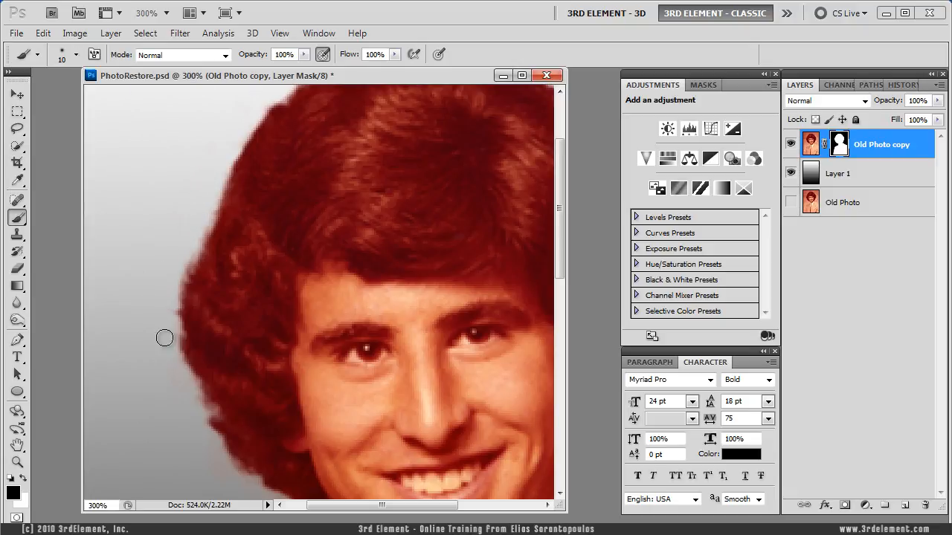
{"action": "left_click_drag", "start_coordinate": [241, 416], "coordinate": [153, 339]}
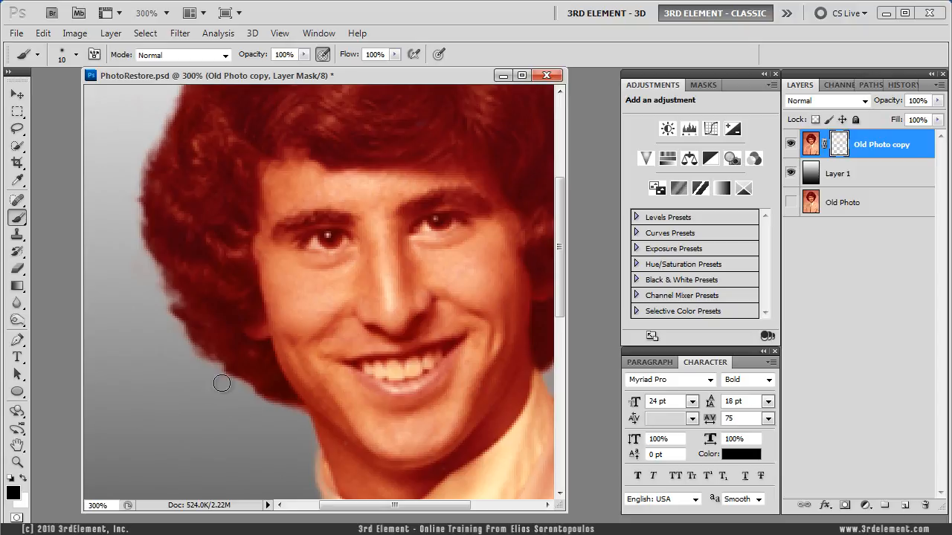
Continue painting black on the layer mask along the upper-left outline and crown of the hair to remove the leftover fringe
{"action": "left_click_drag", "start_coordinate": [171, 260], "coordinate": [201, 436]}
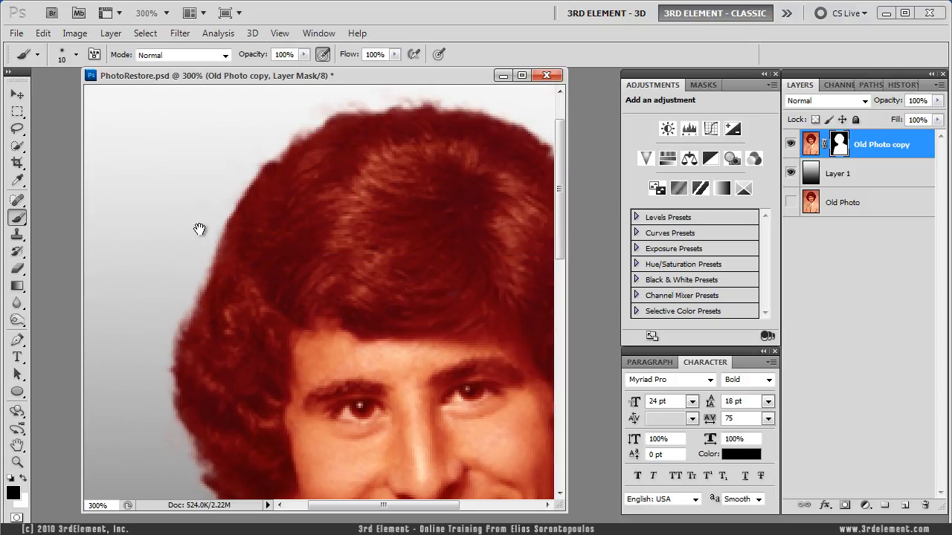
{"action": "left_click_drag", "start_coordinate": [186, 254], "coordinate": [140, 329]}
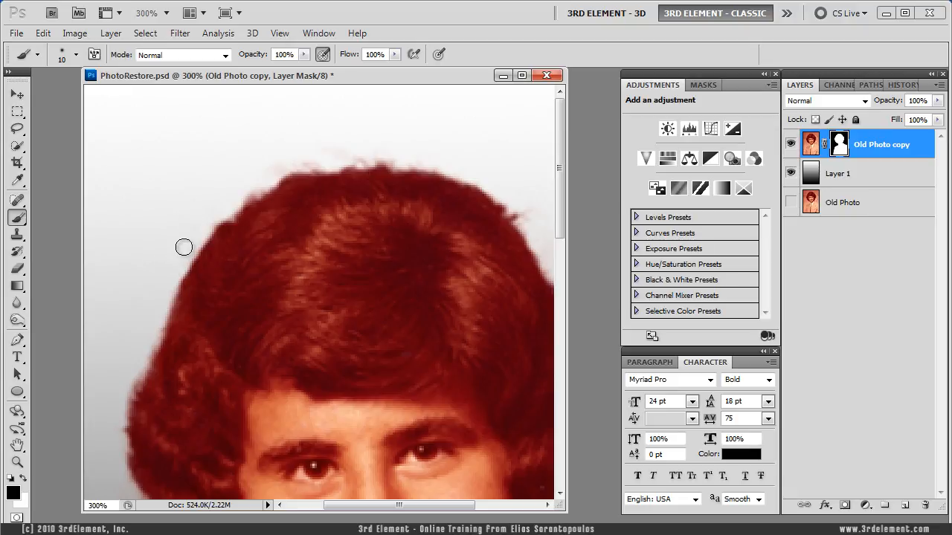
{"action": "mouse_move", "coordinate": [258, 172]}
{"action": "left_mouse_down"}
{"action": "mouse_move", "coordinate": [398, 137]}
{"action": "mouse_move", "coordinate": [342, 119]}
{"action": "left_mouse_up"}
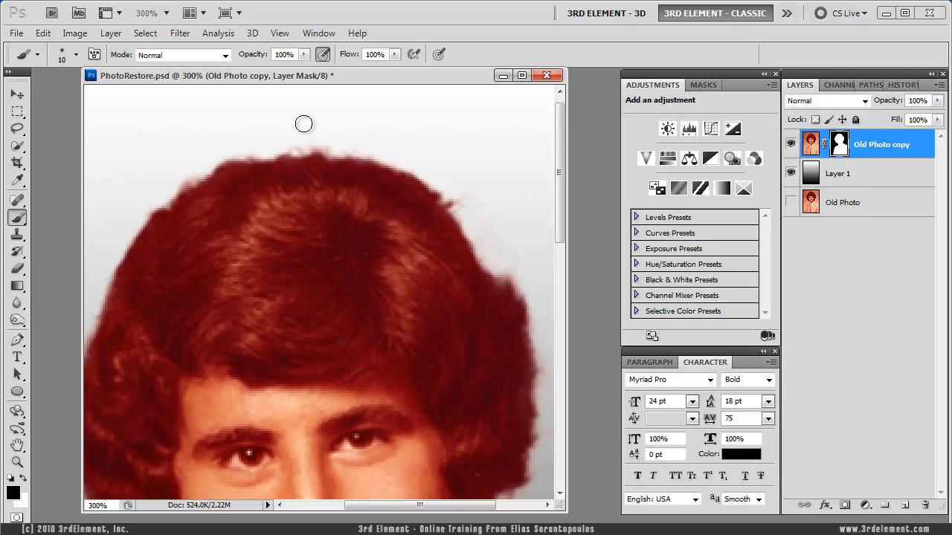
{"action": "left_click_drag", "start_coordinate": [427, 133], "coordinate": [331, 99]}
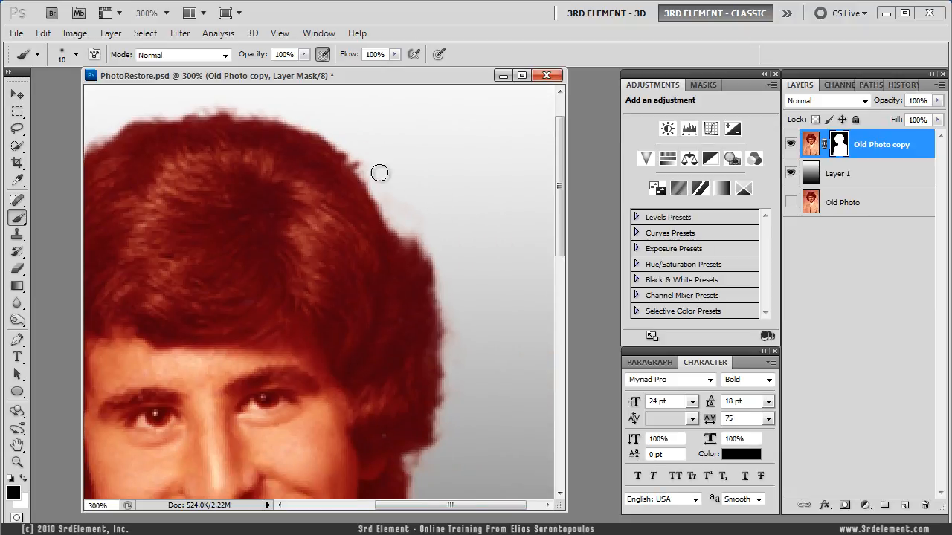
Paint black on the layer mask down the right outline of the hair to the collar to hide the leftover fringe
{"action": "left_click_drag", "start_coordinate": [437, 231], "coordinate": [403, 157]}
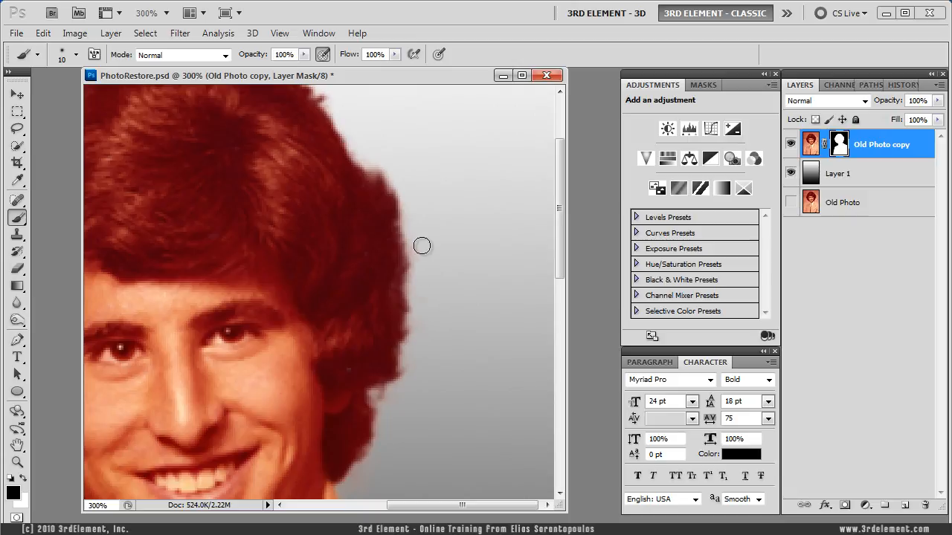
{"action": "left_click_drag", "start_coordinate": [439, 320], "coordinate": [433, 210]}
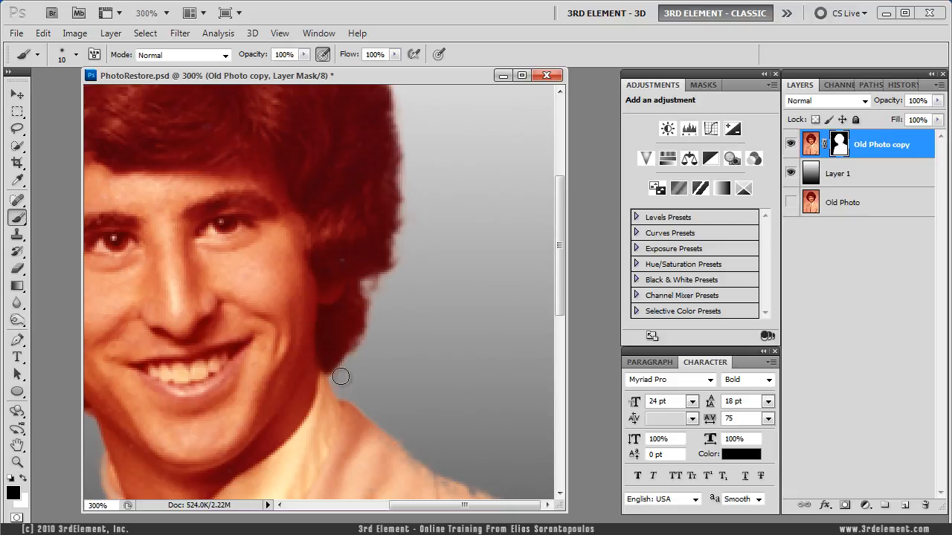
{"action": "left_click_drag", "start_coordinate": [424, 310], "coordinate": [359, 212]}
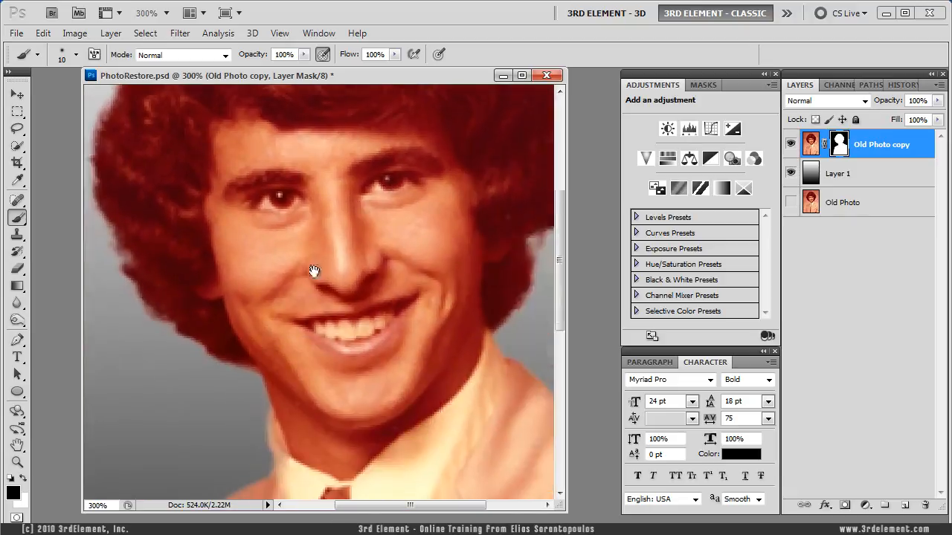
Clean up the mask edge along the lower-left hair and neck with black, and view the whole portrait at 100%
{"action": "left_click_drag", "start_coordinate": [127, 315], "coordinate": [191, 386]}
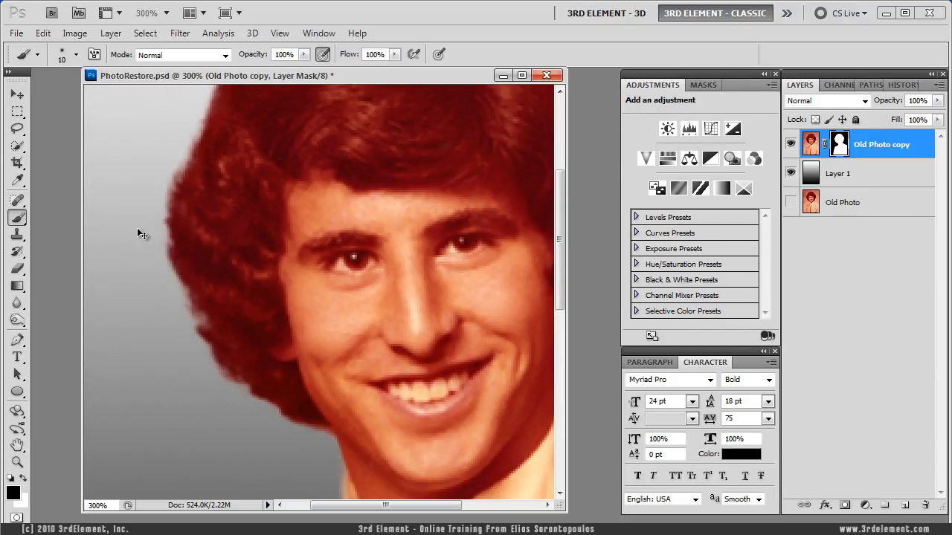
{"action": "left_click_drag", "start_coordinate": [295, 330], "coordinate": [279, 312]}
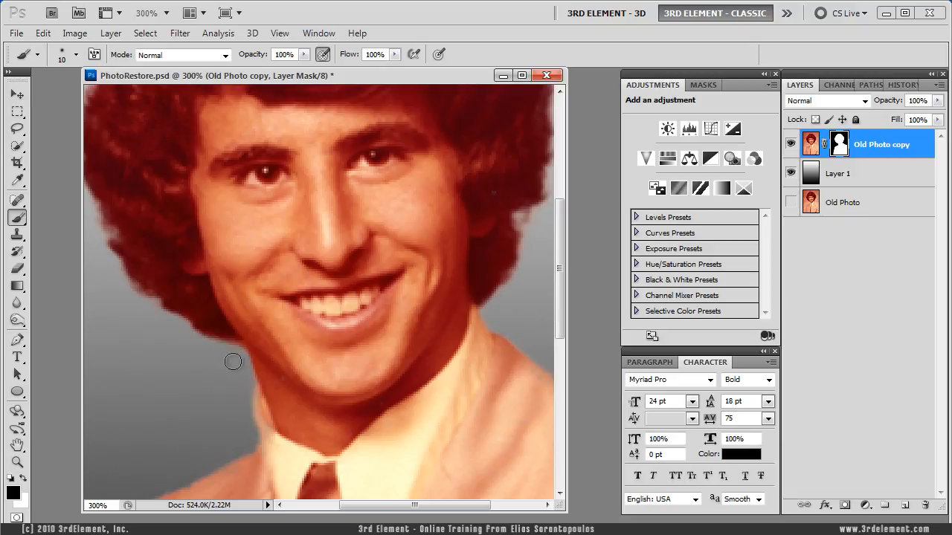
{"action": "left_click_drag", "start_coordinate": [328, 373], "coordinate": [191, 502]}
{"action": "left_click_drag", "start_coordinate": [342, 336], "coordinate": [410, 349]}
{"action": "double_click", "coordinate": [18, 464]}
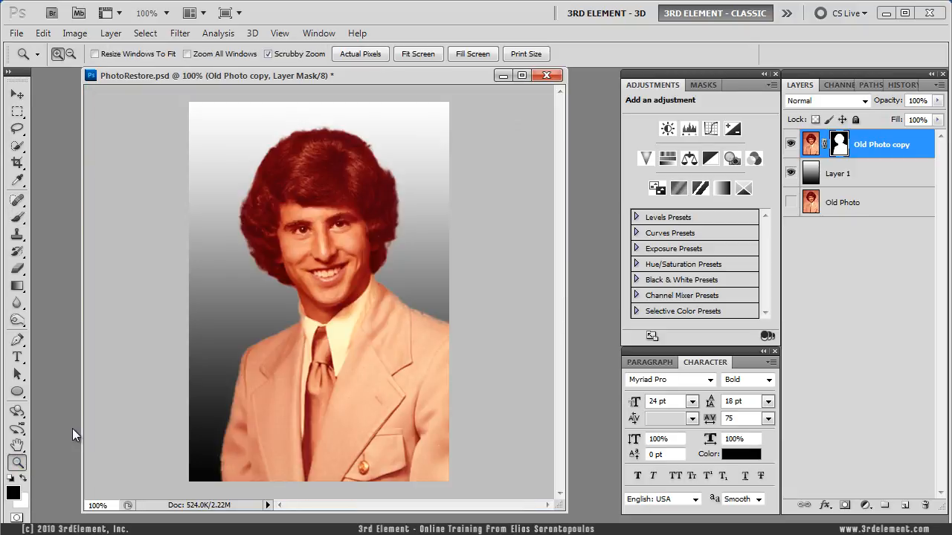
At 300% zoom, paint white on the mask along the left collar edge with a harder 10 px brush to restore it
{"action": "left_click", "coordinate": [18, 94]}
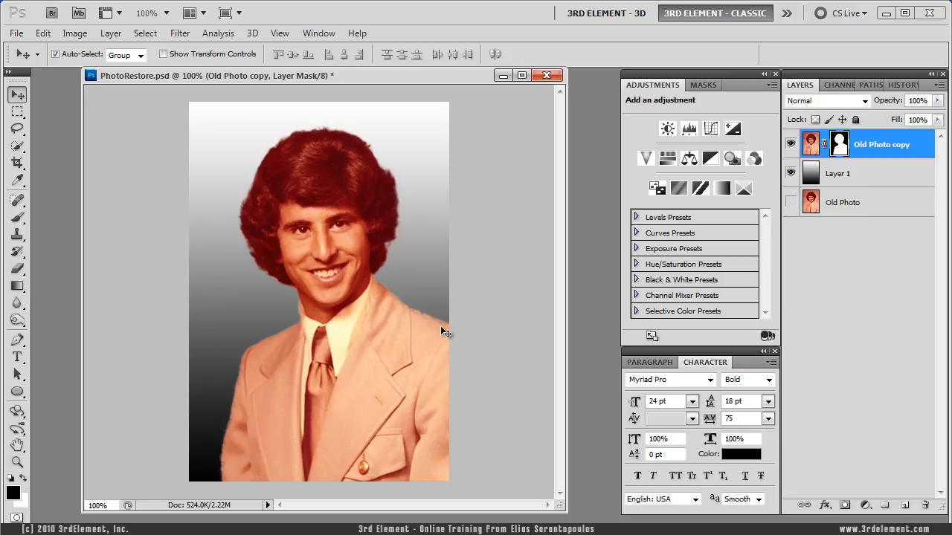
{"action": "left_click", "coordinate": [17, 462]}
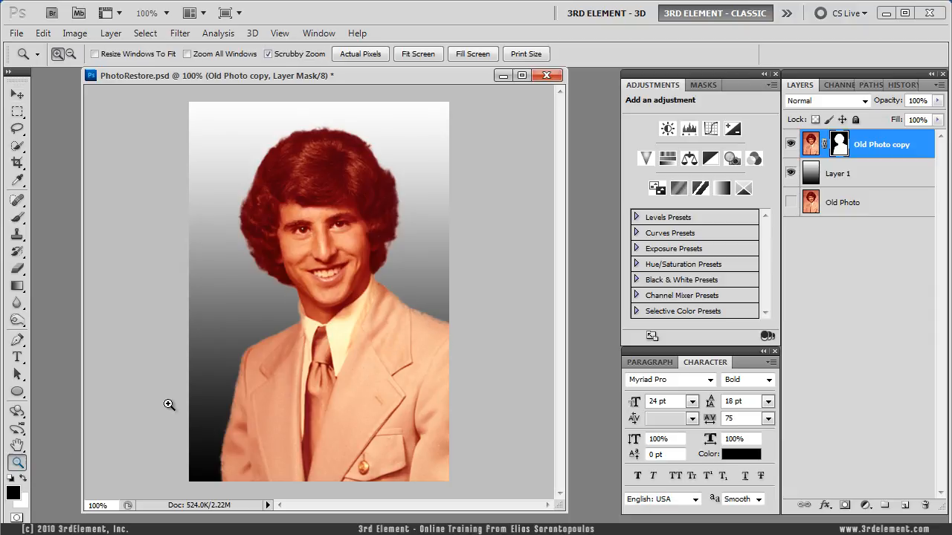
{"action": "left_click", "coordinate": [276, 344]}
{"action": "left_click", "coordinate": [276, 344]}
{"action": "left_click_drag", "start_coordinate": [275, 344], "coordinate": [195, 308]}
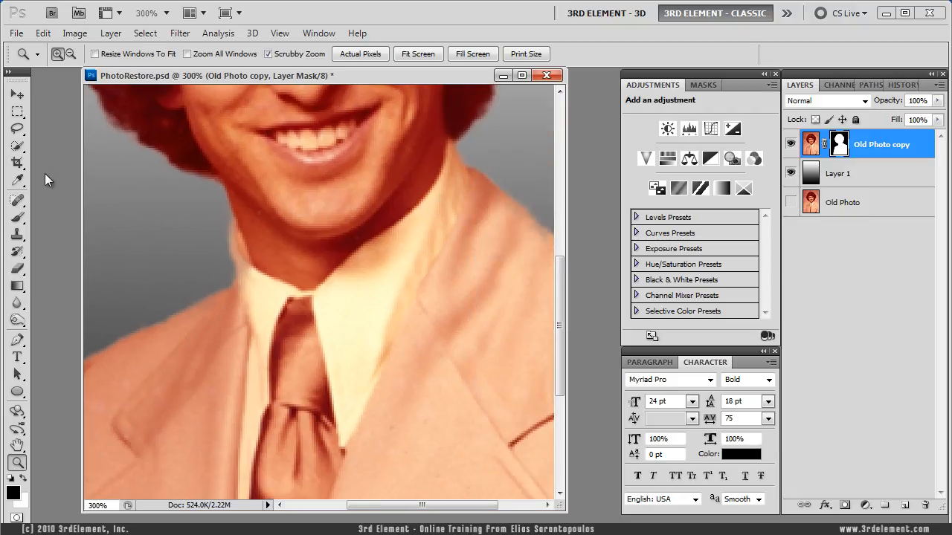
{"action": "key", "text": "b"}
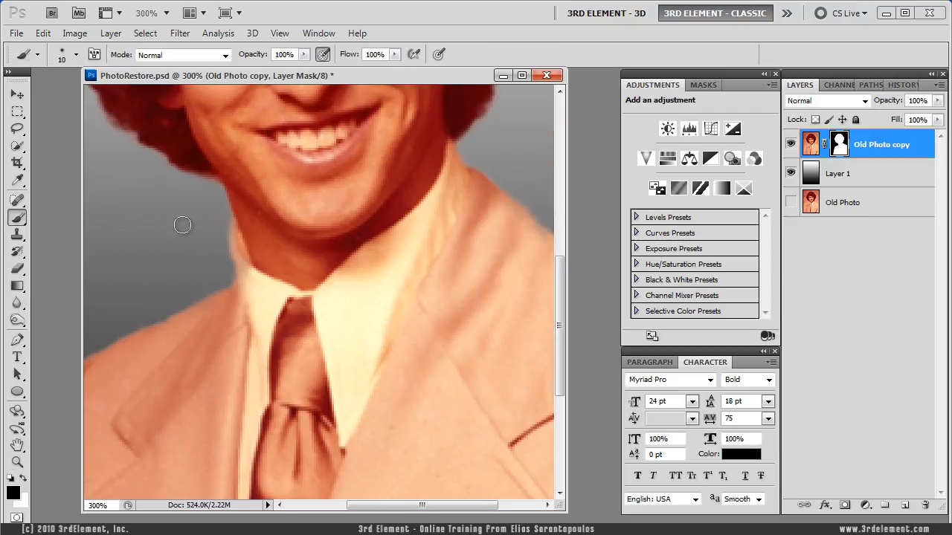
{"action": "left_click_drag", "start_coordinate": [245, 233], "coordinate": [286, 248]}
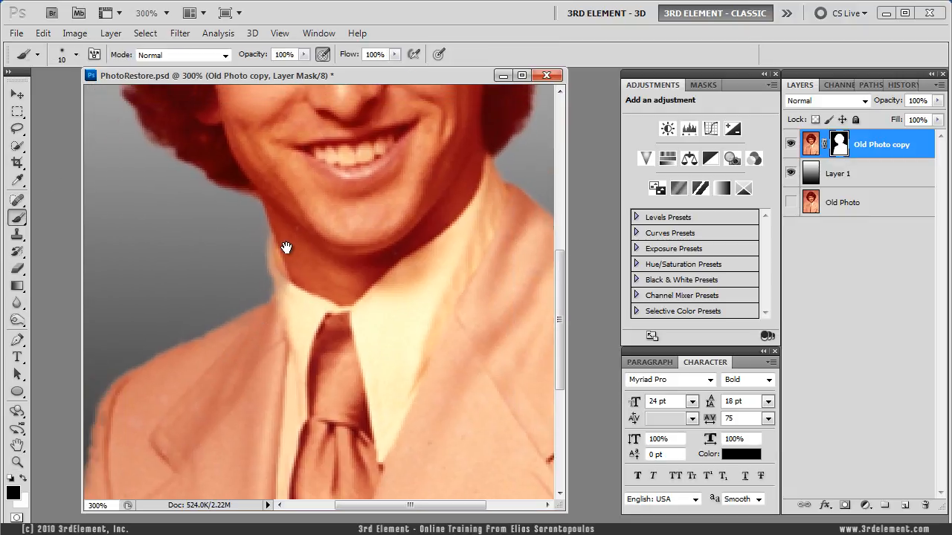
{"action": "left_click", "coordinate": [23, 480]}
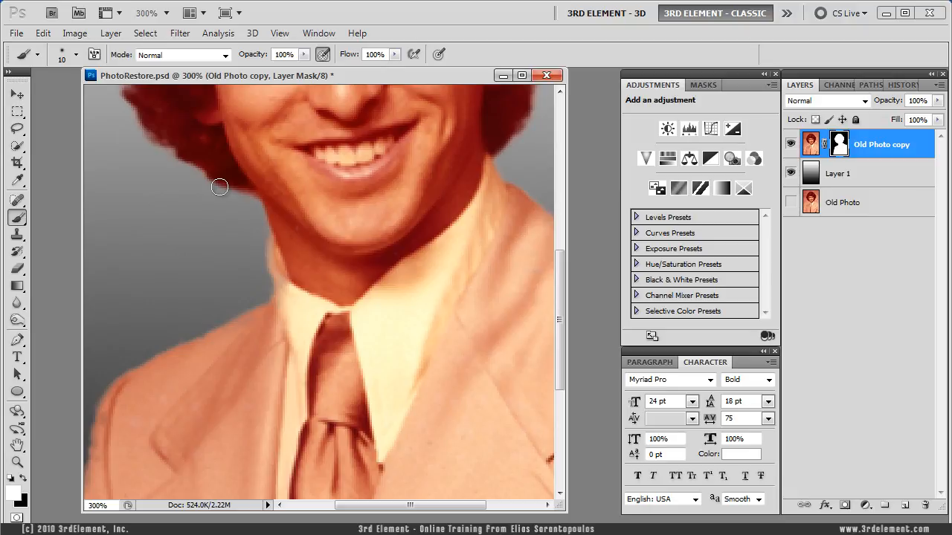
{"action": "left_click", "coordinate": [75, 56]}
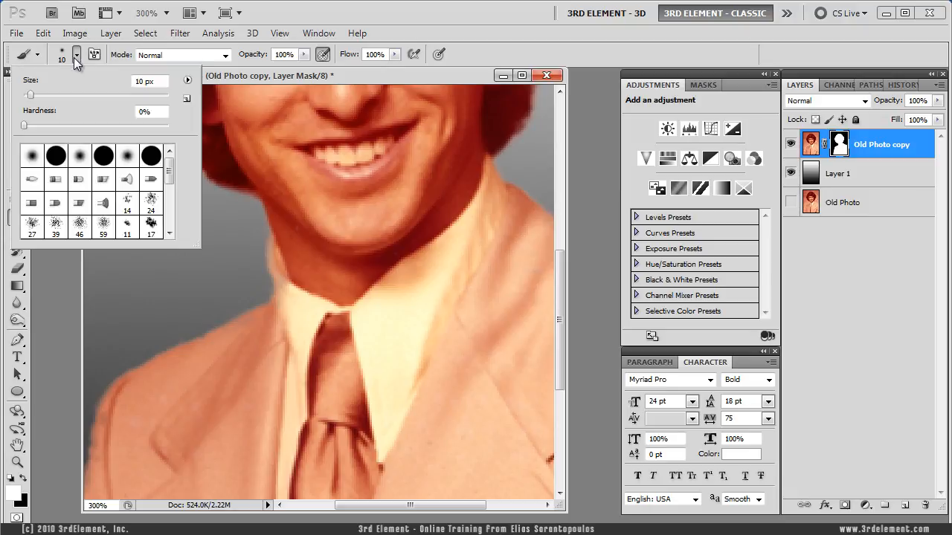
{"action": "left_click", "coordinate": [248, 76]}
{"action": "mouse_move", "coordinate": [281, 241]}
{"action": "left_mouse_down"}
{"action": "mouse_move", "coordinate": [278, 271]}
{"action": "mouse_move", "coordinate": [296, 332]}
{"action": "left_mouse_up"}
{"action": "mouse_move", "coordinate": [293, 296]}
{"action": "left_mouse_down"}
{"action": "mouse_move", "coordinate": [283, 291]}
{"action": "mouse_move", "coordinate": [260, 317]}
{"action": "mouse_move", "coordinate": [163, 361]}
{"action": "left_mouse_up"}
{"action": "left_click_drag", "start_coordinate": [297, 323], "coordinate": [332, 254]}
{"action": "key", "text": "ctrl+z"}
{"action": "mouse_move", "coordinate": [325, 213]}
{"action": "left_mouse_down"}
{"action": "mouse_move", "coordinate": [304, 241]}
{"action": "mouse_move", "coordinate": [164, 306]}
{"action": "left_mouse_up"}
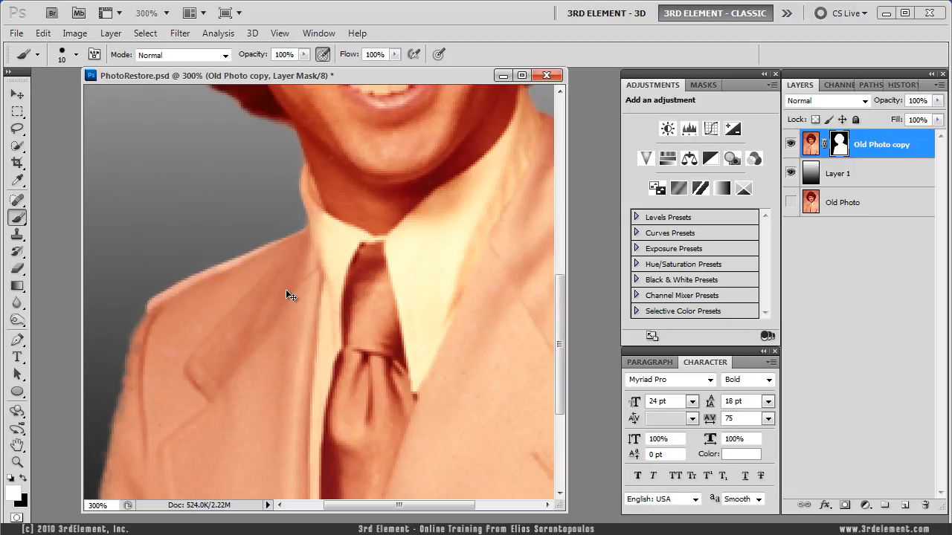
{"action": "key", "text": "ctrl+z"}
Paint white on the mask along the left shoulder to restore the jacket edge, and trim the pale fringe with black
{"action": "left_click_drag", "start_coordinate": [295, 250], "coordinate": [155, 319]}
{"action": "mouse_move", "coordinate": [319, 198]}
{"action": "left_mouse_down"}
{"action": "mouse_move", "coordinate": [311, 234]}
{"action": "mouse_move", "coordinate": [208, 289]}
{"action": "left_mouse_up"}
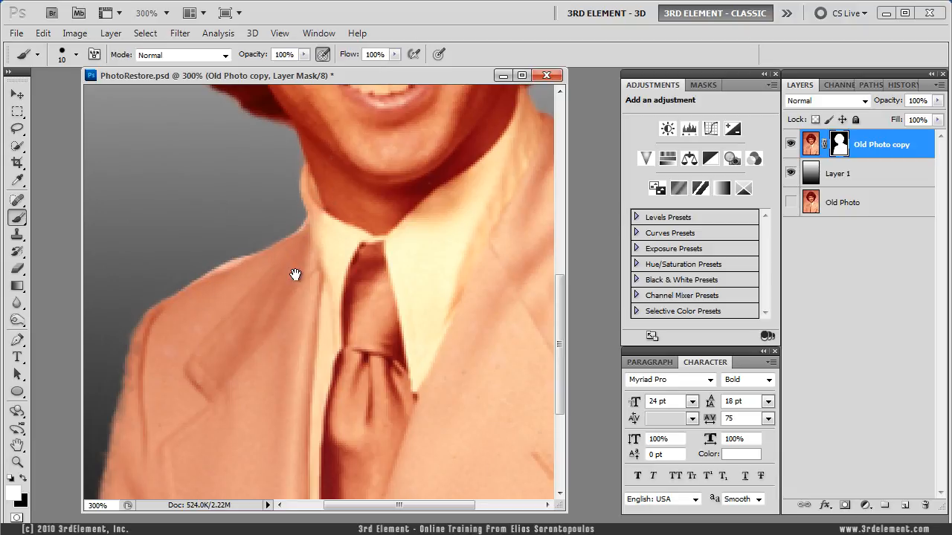
{"action": "left_click_drag", "start_coordinate": [283, 275], "coordinate": [291, 255]}
{"action": "left_click_drag", "start_coordinate": [233, 230], "coordinate": [276, 213]}
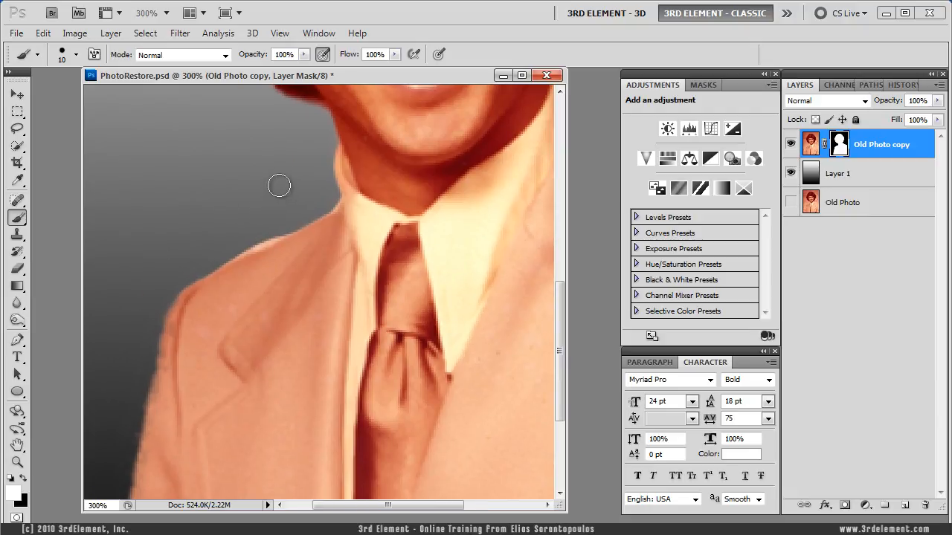
{"action": "key", "text": "x"}
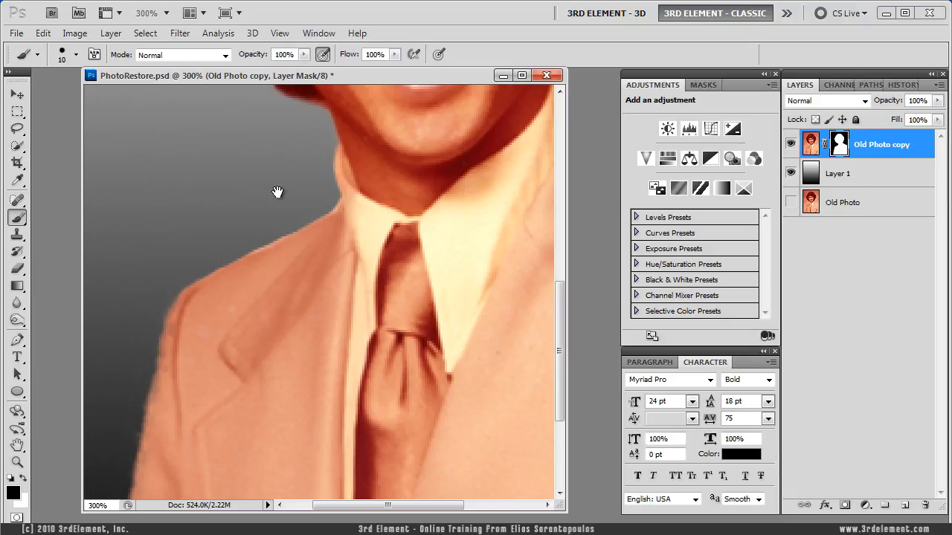
Paint white on the mask down the upper part of the left sleeve with the 10 px brush to smooth its edge
{"action": "left_click_drag", "start_coordinate": [282, 186], "coordinate": [360, 192]}
{"action": "left_click_drag", "start_coordinate": [370, 267], "coordinate": [344, 203]}
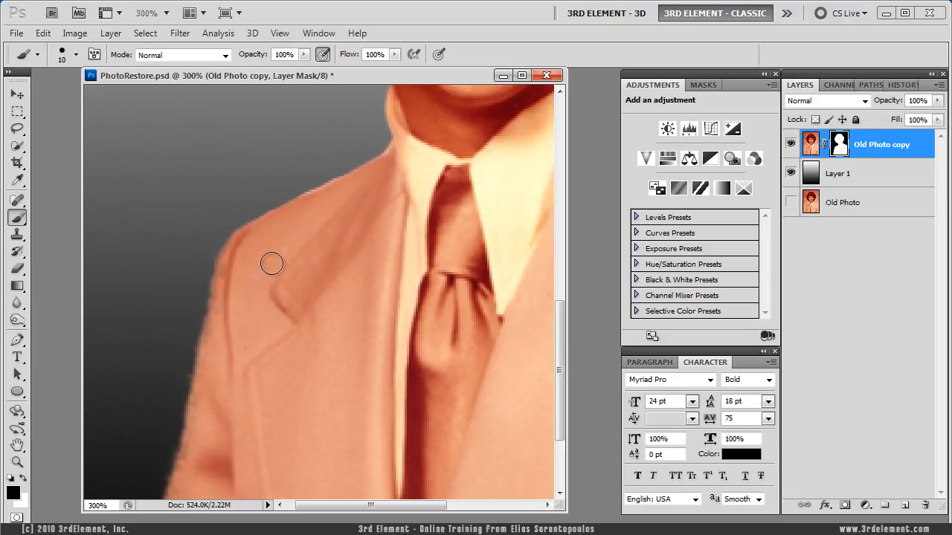
{"action": "key", "text": "x"}
{"action": "mouse_move", "coordinate": [251, 235]}
{"action": "left_mouse_down"}
{"action": "mouse_move", "coordinate": [225, 272]}
{"action": "mouse_move", "coordinate": [219, 324]}
{"action": "mouse_move", "coordinate": [250, 346]}
{"action": "left_mouse_up"}
Enlarge the brush to 20 px and paint white on the mask down the lower left sleeve to restore its ragged edge
{"action": "key", "text": "bracketright"}
{"action": "mouse_move", "coordinate": [283, 312]}
{"action": "left_mouse_down"}
{"action": "mouse_move", "coordinate": [275, 259]}
{"action": "mouse_move", "coordinate": [230, 270]}
{"action": "mouse_move", "coordinate": [216, 365]}
{"action": "left_mouse_up"}
{"action": "key", "text": "ctrl+z"}
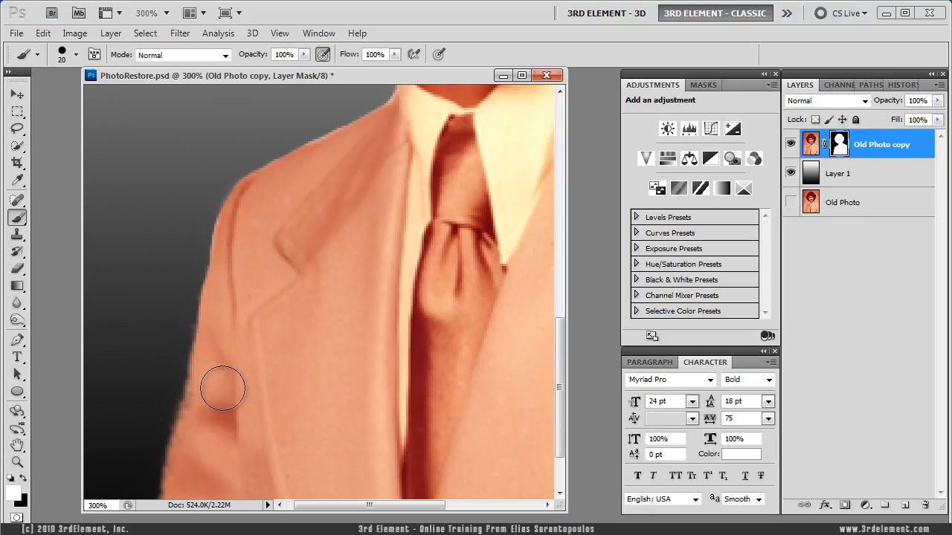
{"action": "left_click_drag", "start_coordinate": [285, 356], "coordinate": [267, 306]}
{"action": "left_click_drag", "start_coordinate": [244, 264], "coordinate": [266, 230]}
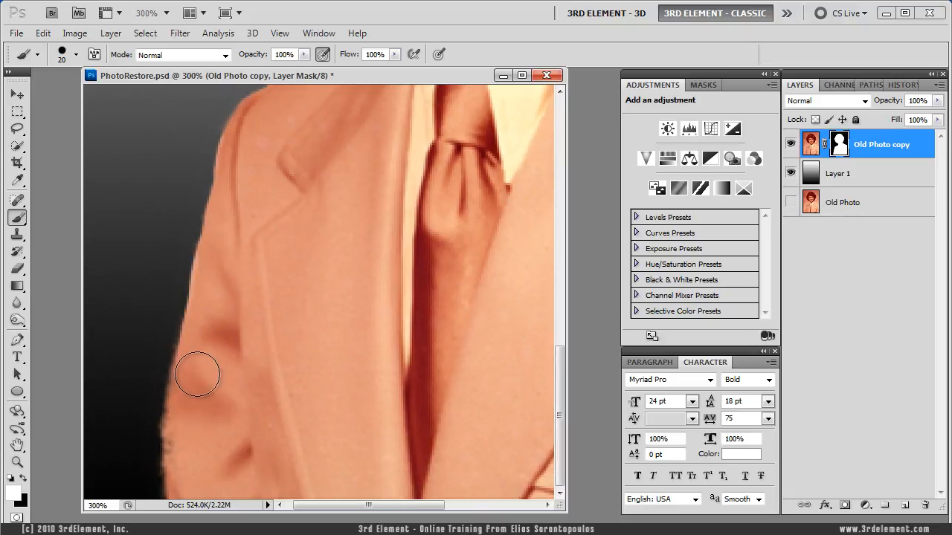
{"action": "mouse_move", "coordinate": [208, 339]}
{"action": "left_mouse_down"}
{"action": "mouse_move", "coordinate": [187, 400]}
{"action": "mouse_move", "coordinate": [185, 475]}
{"action": "mouse_move", "coordinate": [199, 506]}
{"action": "left_mouse_up"}
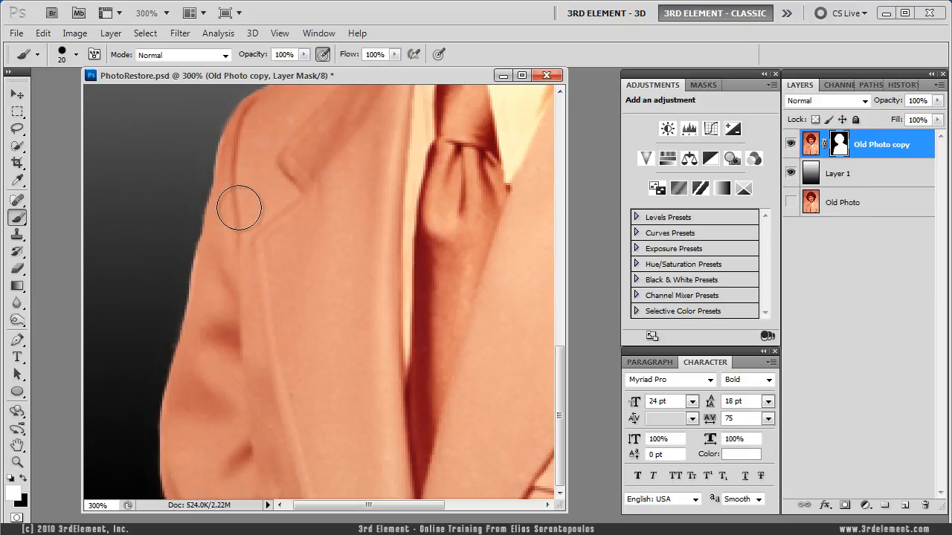
Refine the upper left sleeve edge on the mask, filling gaps with white and trimming the outer fringe with black
{"action": "scroll", "coordinate": [251, 221], "scroll_direction": "up", "scroll_amount": 5}
{"action": "mouse_move", "coordinate": [244, 215]}
{"action": "left_mouse_down"}
{"action": "mouse_move", "coordinate": [219, 313]}
{"action": "mouse_move", "coordinate": [202, 405]}
{"action": "left_mouse_up"}
{"action": "left_click_drag", "start_coordinate": [264, 355], "coordinate": [281, 319]}
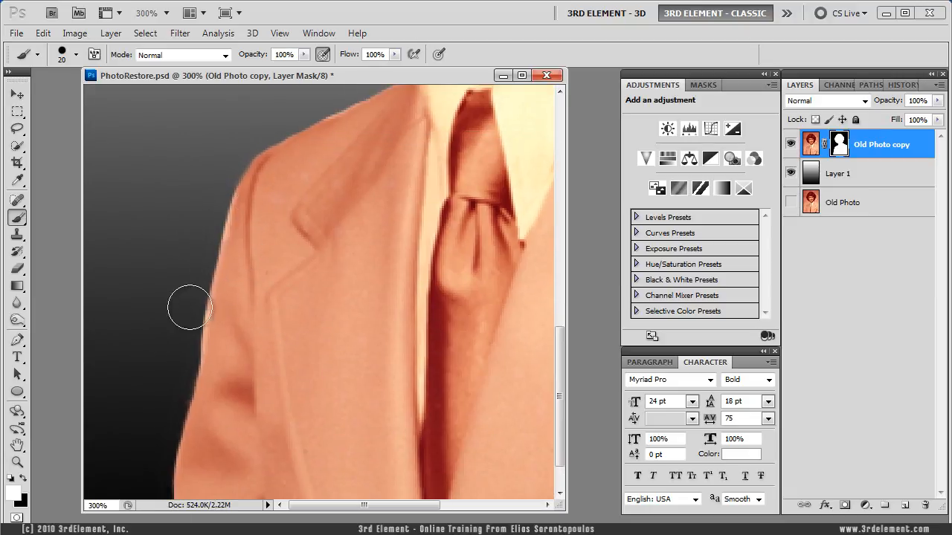
{"action": "key", "text": "x"}
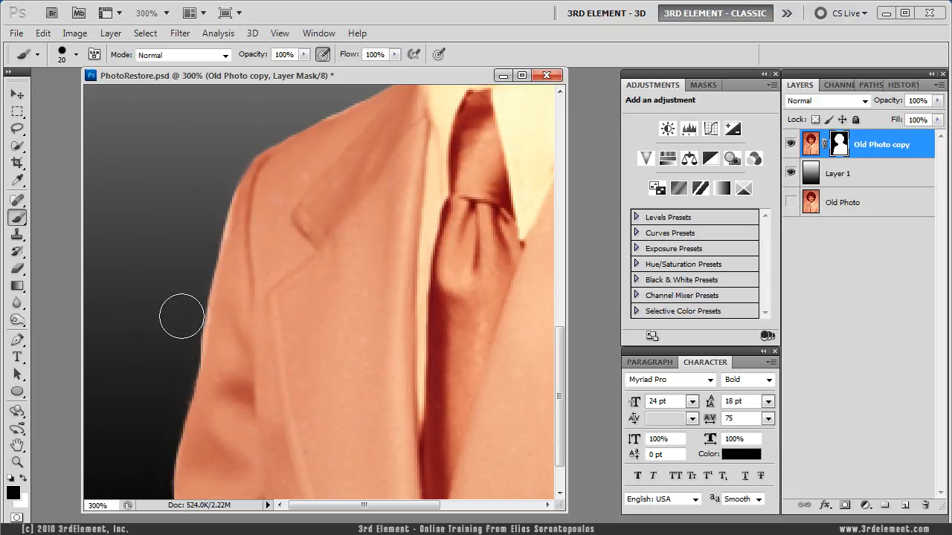
{"action": "left_click_drag", "start_coordinate": [177, 346], "coordinate": [183, 306]}
Paint white on the mask along the left sleeve around the elbow with the 20 px brush to even out its edge
{"action": "left_click_drag", "start_coordinate": [249, 374], "coordinate": [257, 314]}
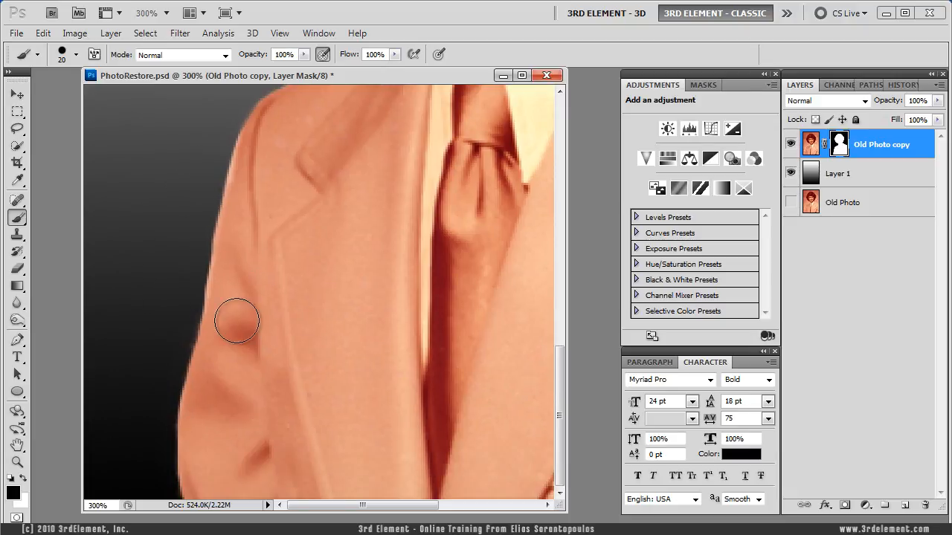
{"action": "key", "text": "x"}
{"action": "mouse_move", "coordinate": [235, 277]}
{"action": "left_mouse_down"}
{"action": "mouse_move", "coordinate": [206, 377]}
{"action": "mouse_move", "coordinate": [205, 428]}
{"action": "left_mouse_up"}
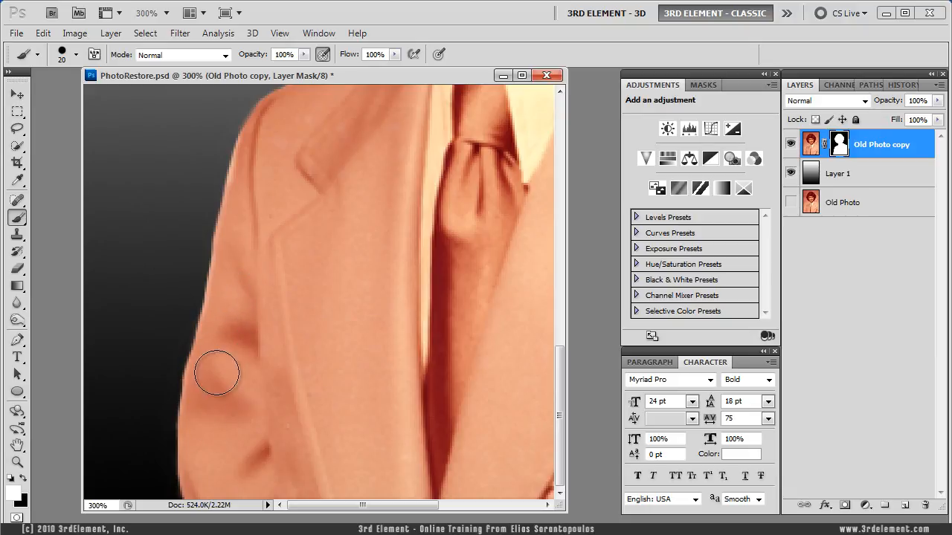
Paint black on the mask along the outside of the left shoulder with the 20 px brush to trim its edge
{"action": "key", "text": "x"}
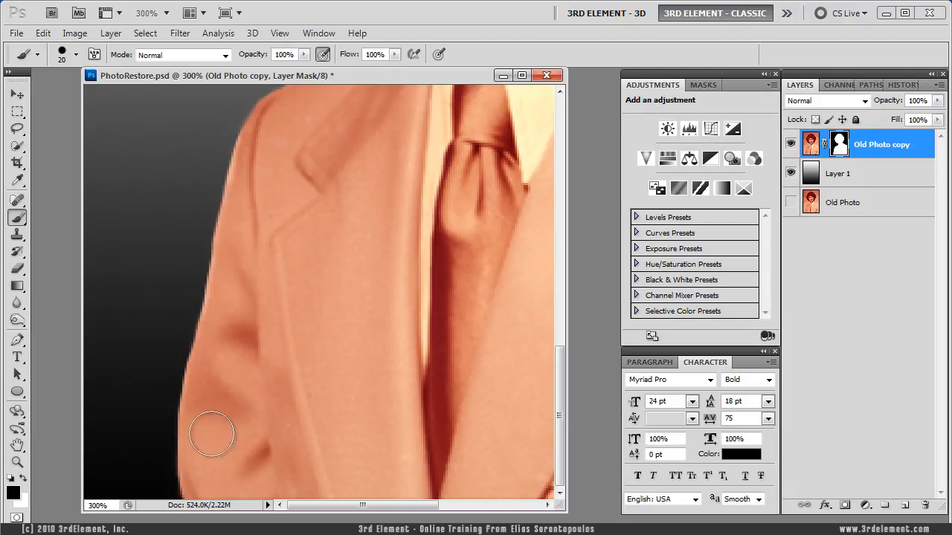
{"action": "scroll", "coordinate": [291, 301], "scroll_direction": "up", "scroll_amount": 4}
{"action": "left_click_drag", "start_coordinate": [364, 233], "coordinate": [333, 261]}
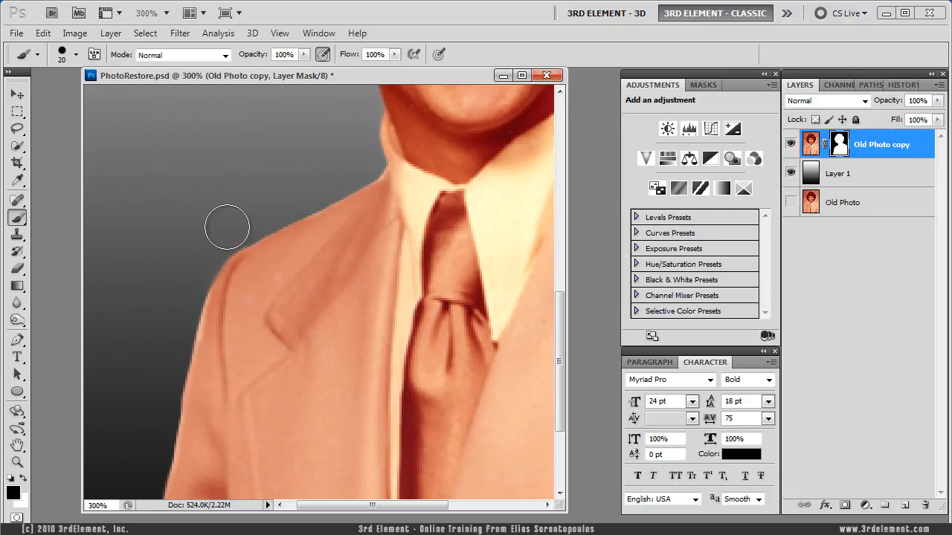
{"action": "key", "text": "x"}
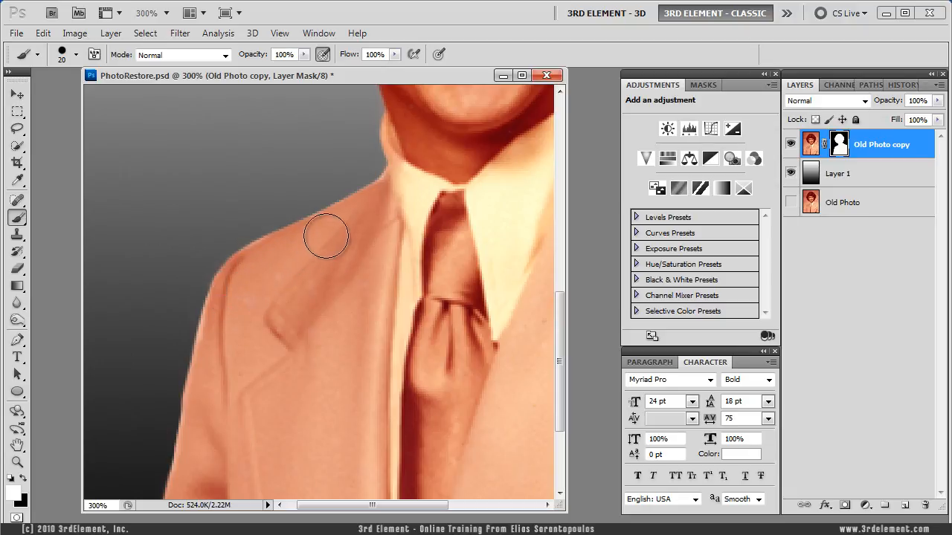
{"action": "key", "text": "x"}
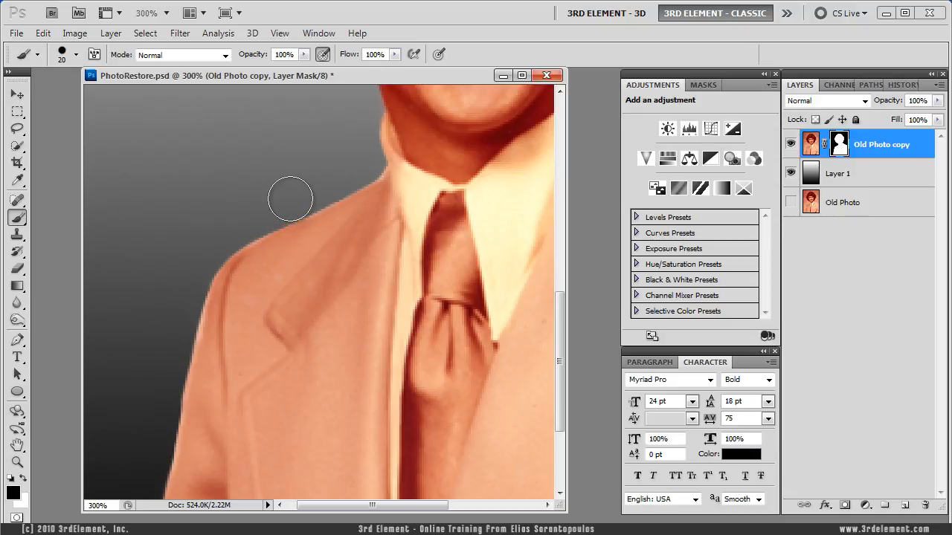
{"action": "left_click_drag", "start_coordinate": [249, 346], "coordinate": [278, 224]}
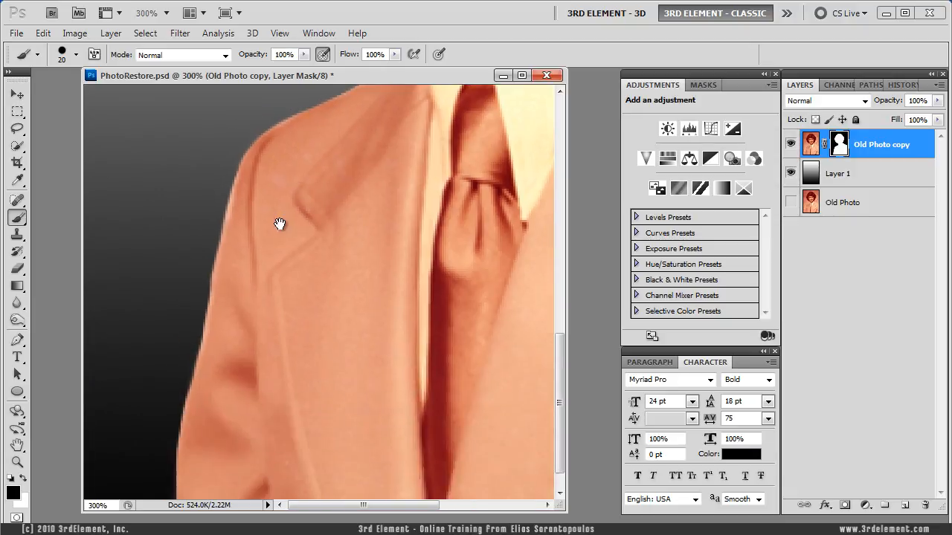
{"action": "key", "text": "x"}
{"action": "left_click_drag", "start_coordinate": [190, 246], "coordinate": [189, 248]}
{"action": "key", "text": "ctrl+z"}
{"action": "key", "text": "x"}
{"action": "scroll", "coordinate": [150, 401], "scroll_direction": "down", "scroll_amount": 1}
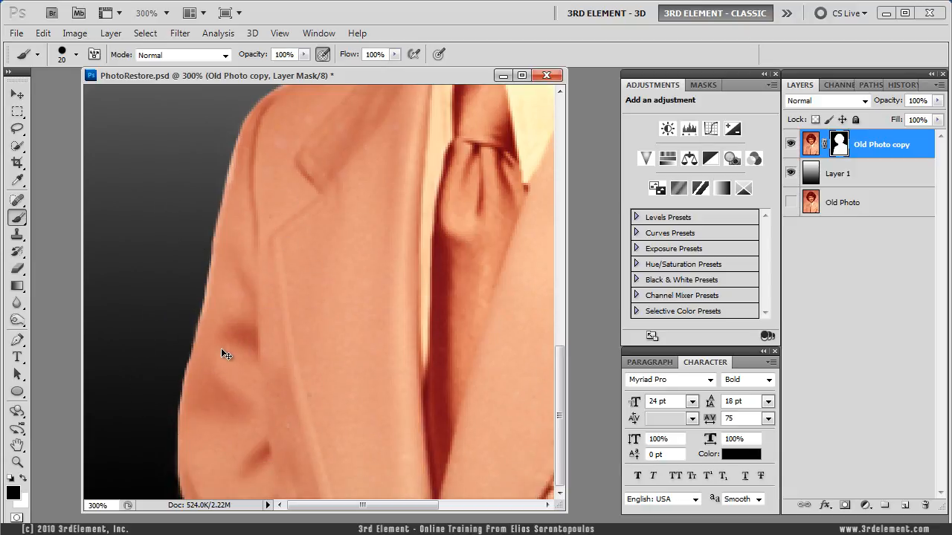
Refine the left sleeve's edge on the mask with the 20 px brush, filling gaps with white and trimming the outside with black
{"action": "double_click", "coordinate": [17, 462]}
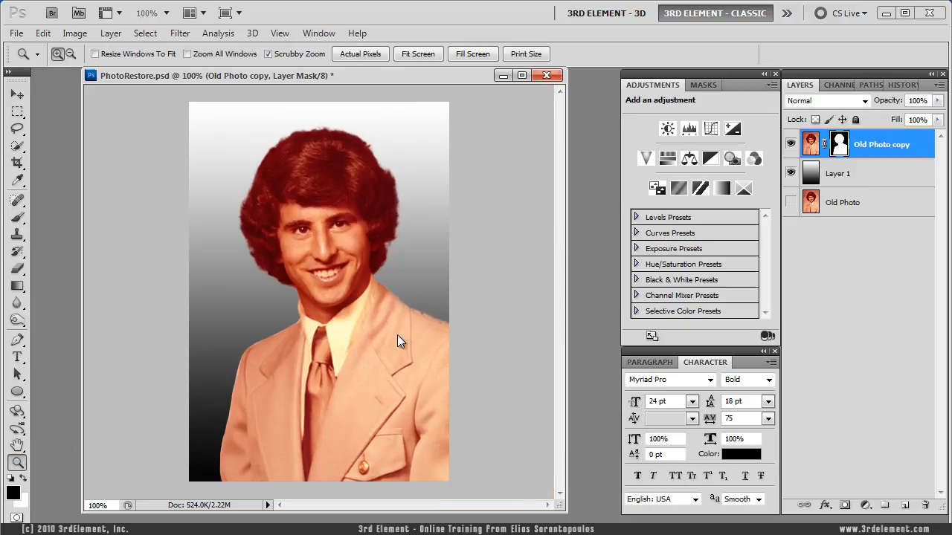
{"action": "left_click", "coordinate": [251, 420]}
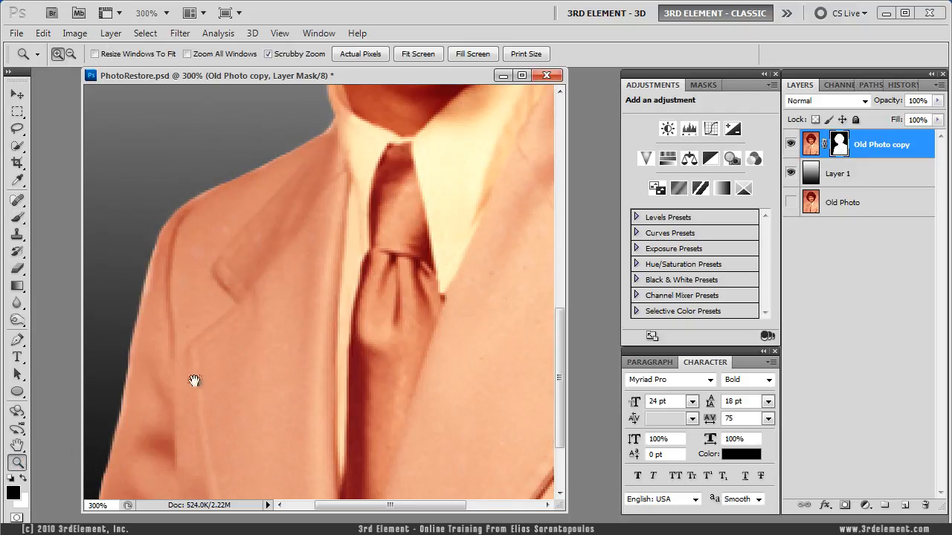
{"action": "left_click_drag", "start_coordinate": [200, 375], "coordinate": [353, 255]}
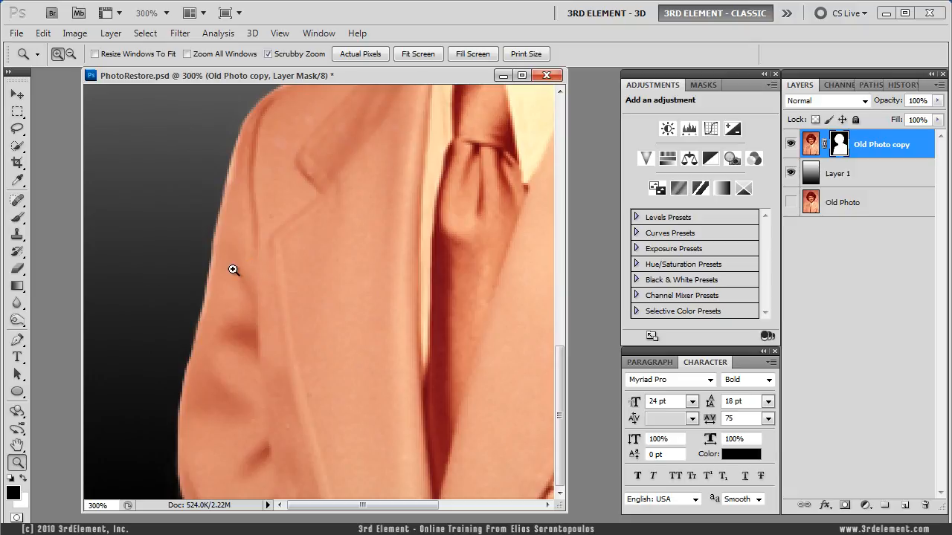
{"action": "key", "text": "b"}
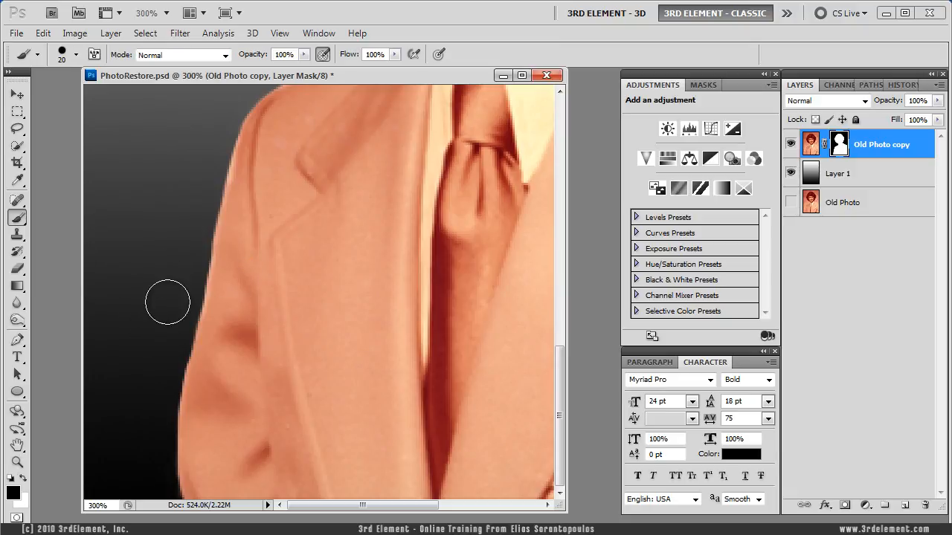
{"action": "key", "text": "x"}
{"action": "left_click_drag", "start_coordinate": [238, 268], "coordinate": [212, 377]}
{"action": "key", "text": "ctrl+z"}
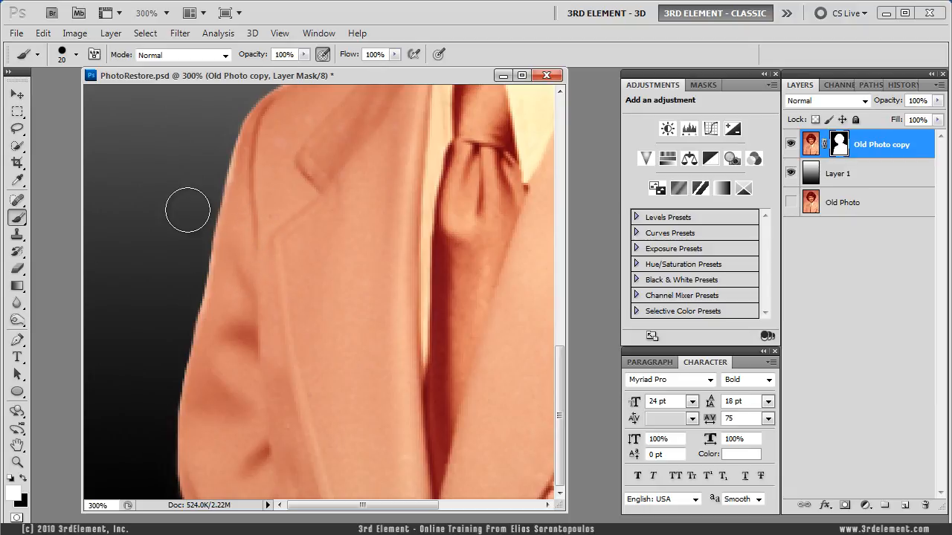
{"action": "key", "text": "x"}
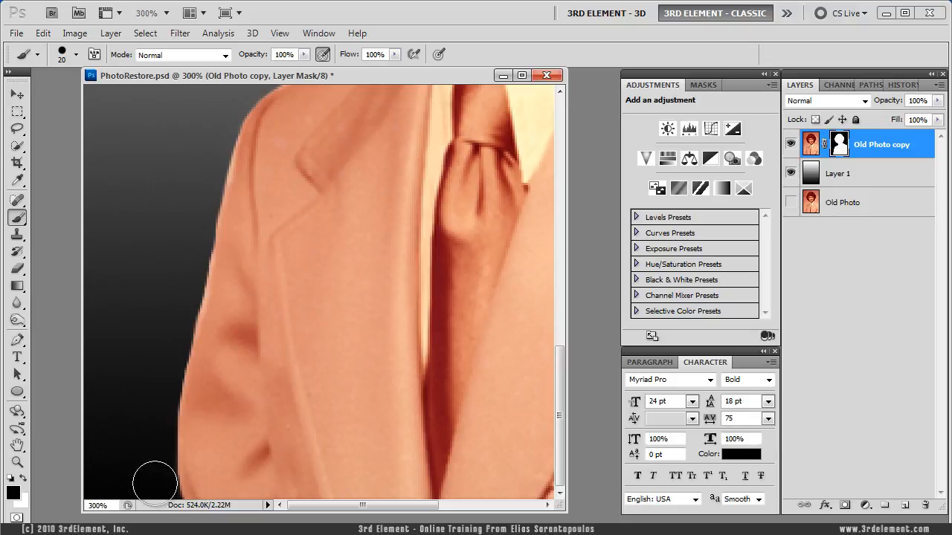
{"action": "key", "text": "x"}
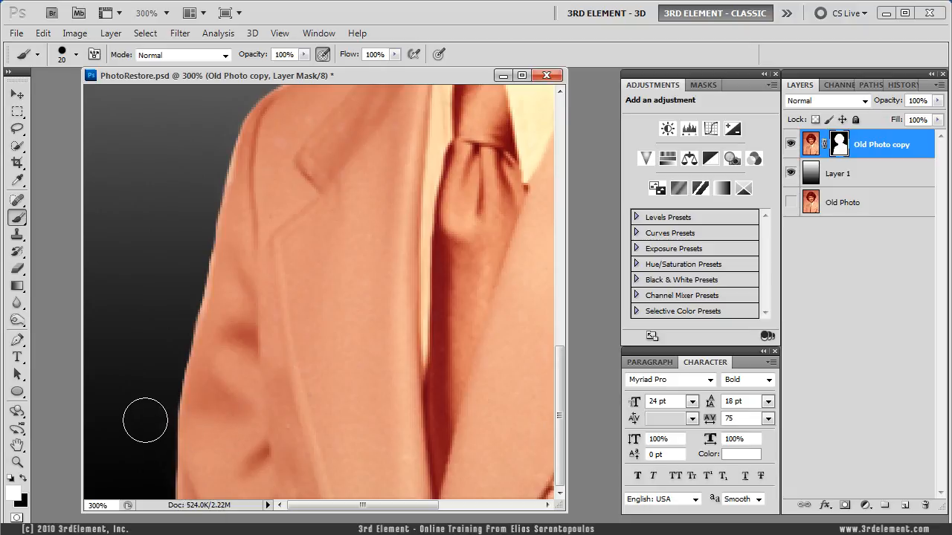
{"action": "key", "text": "x"}
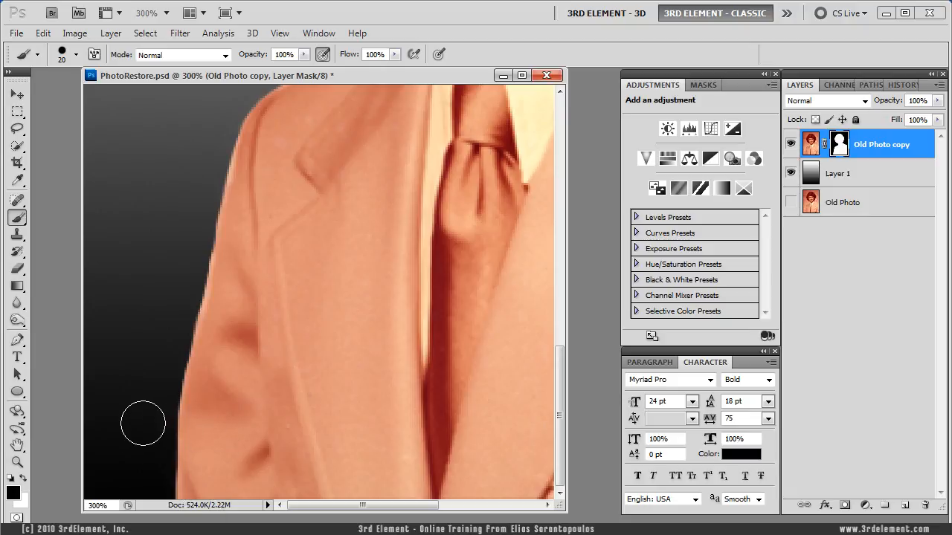
Paint white on the mask along the inside of the left shoulder with the 20 px brush to fill its edge
{"action": "double_click", "coordinate": [26, 461]}
{"action": "left_click_drag", "start_coordinate": [243, 407], "coordinate": [243, 327]}
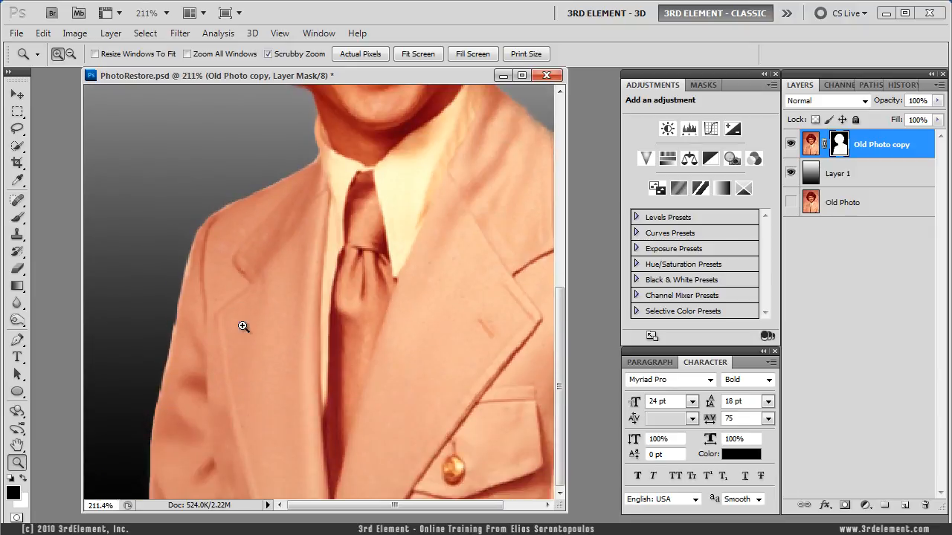
{"action": "key", "text": "b"}
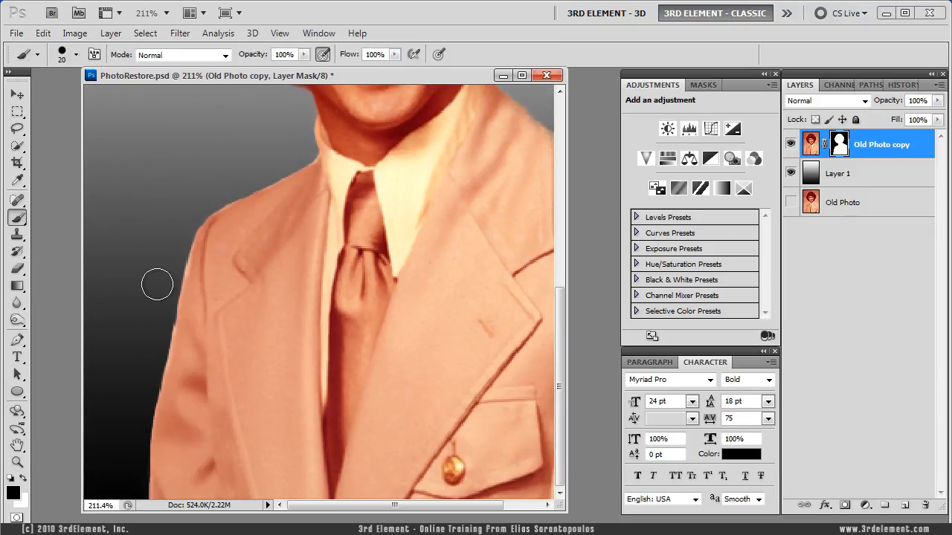
{"action": "key", "text": "x"}
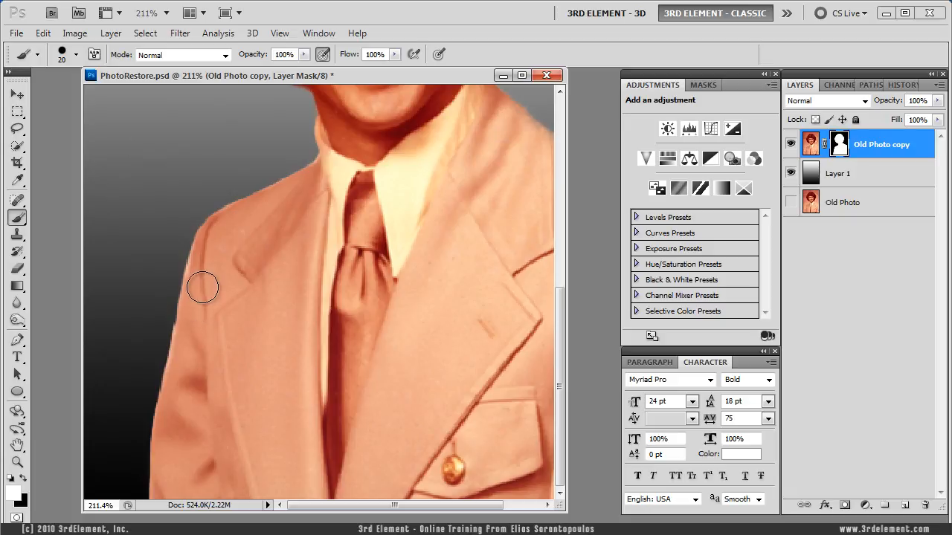
{"action": "mouse_move", "coordinate": [358, 258]}
{"action": "left_mouse_down"}
{"action": "mouse_move", "coordinate": [276, 340]}
{"action": "mouse_move", "coordinate": [297, 346]}
{"action": "left_mouse_up"}
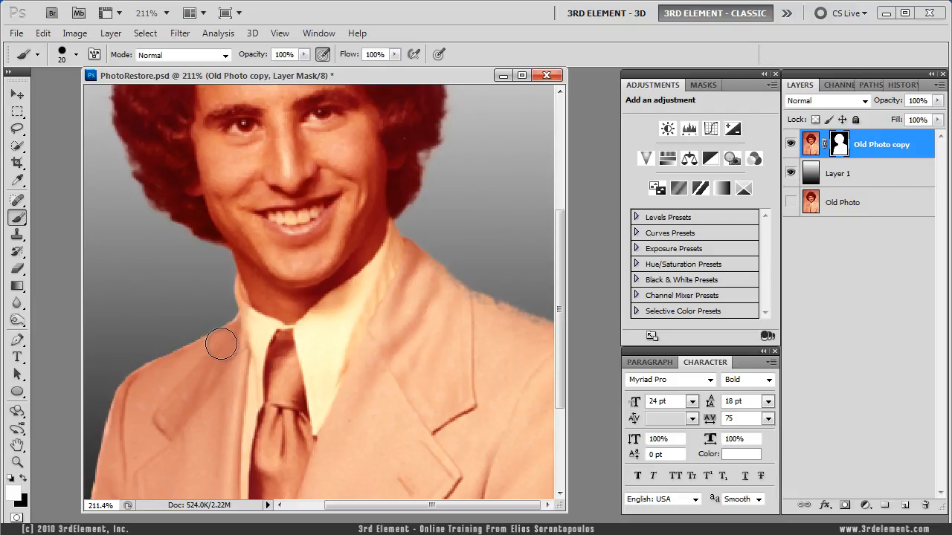
{"action": "left_click_drag", "start_coordinate": [225, 343], "coordinate": [166, 378]}
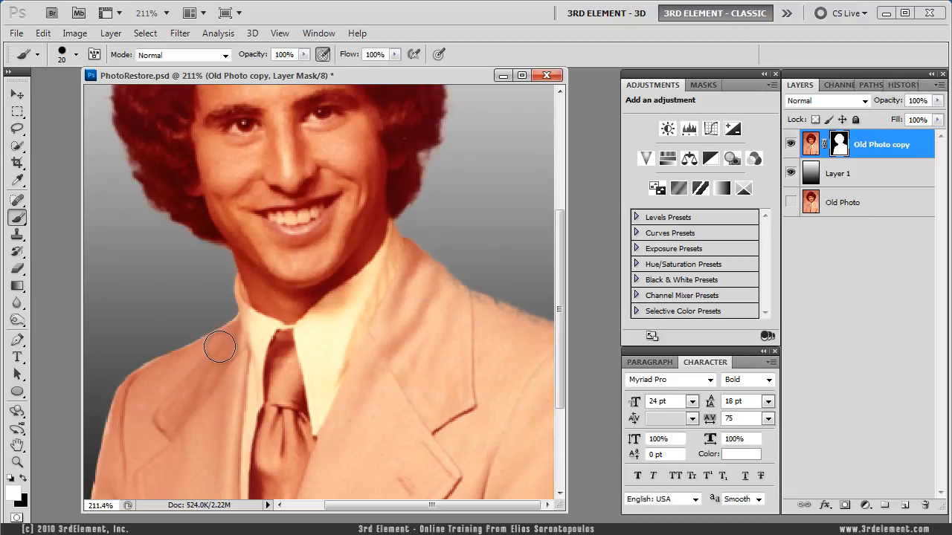
Paint black on the mask along the left shoulder line up to the collar to trim the remaining fringe
{"action": "left_click", "coordinate": [19, 462]}
{"action": "left_click", "coordinate": [238, 350]}
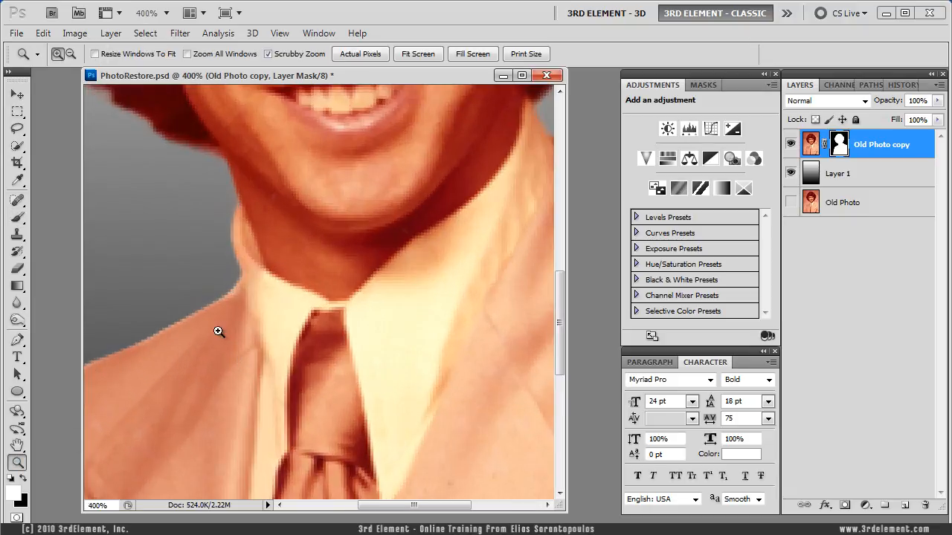
{"action": "left_click", "coordinate": [214, 292]}
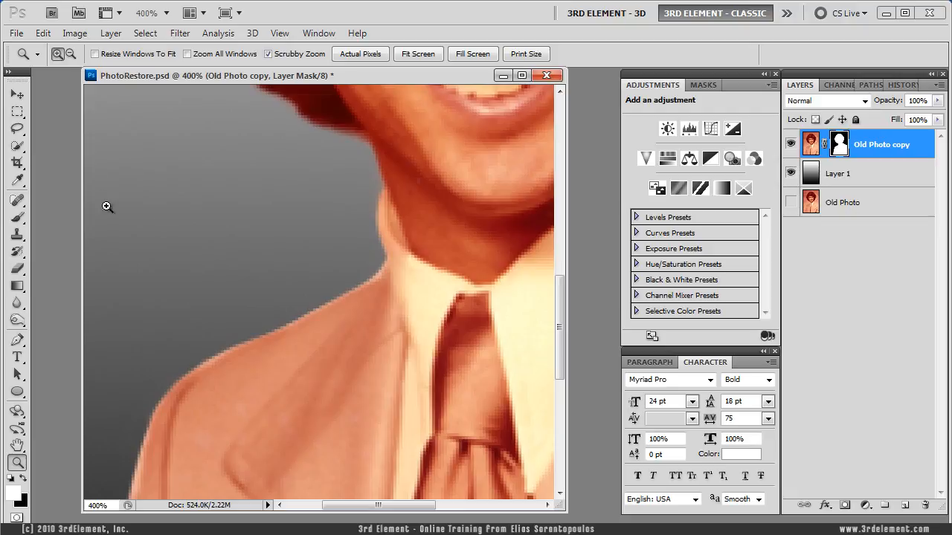
{"action": "key", "text": "b"}
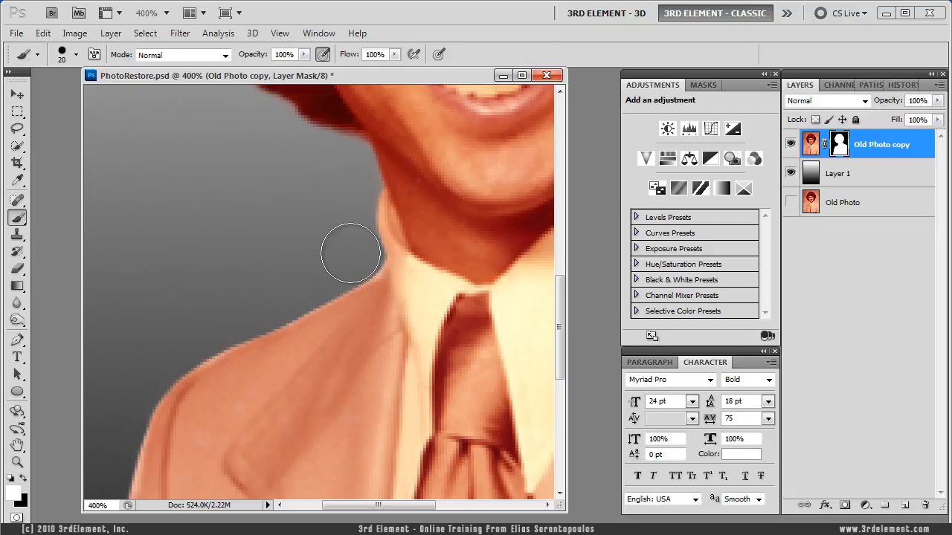
{"action": "key", "text": "x"}
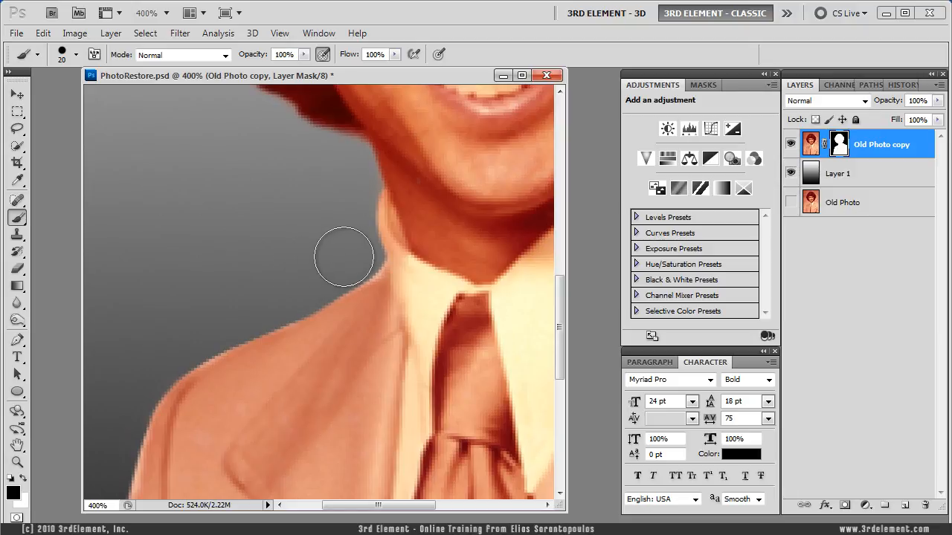
Paint white on the mask along the right shoulder with the 20 px brush to restore its ragged edge
{"action": "key", "text": "space"}
{"action": "left_click_drag", "start_coordinate": [313, 237], "coordinate": [141, 286]}
{"action": "left_click_drag", "start_coordinate": [372, 324], "coordinate": [221, 361]}
{"action": "left_click_drag", "start_coordinate": [416, 342], "coordinate": [310, 325]}
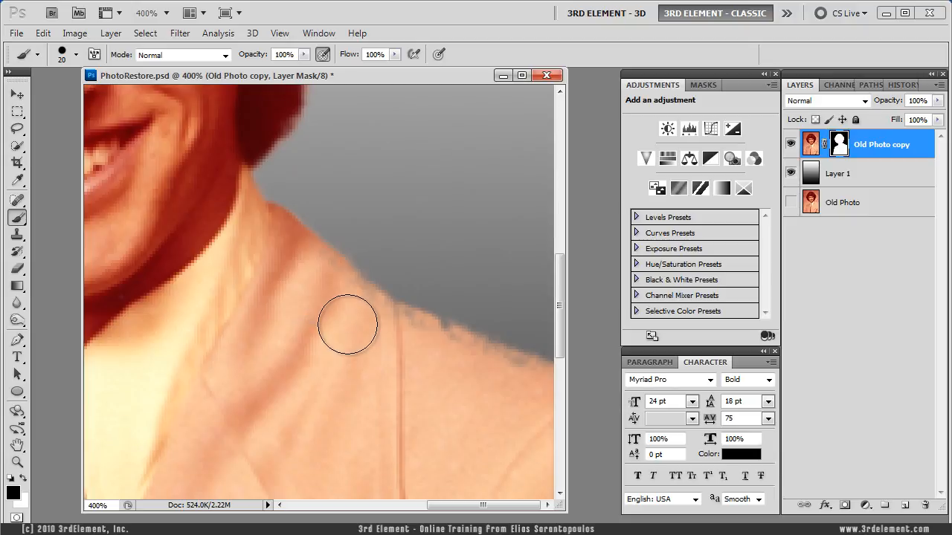
{"action": "key", "text": "x"}
{"action": "left_click_drag", "start_coordinate": [356, 305], "coordinate": [553, 409]}
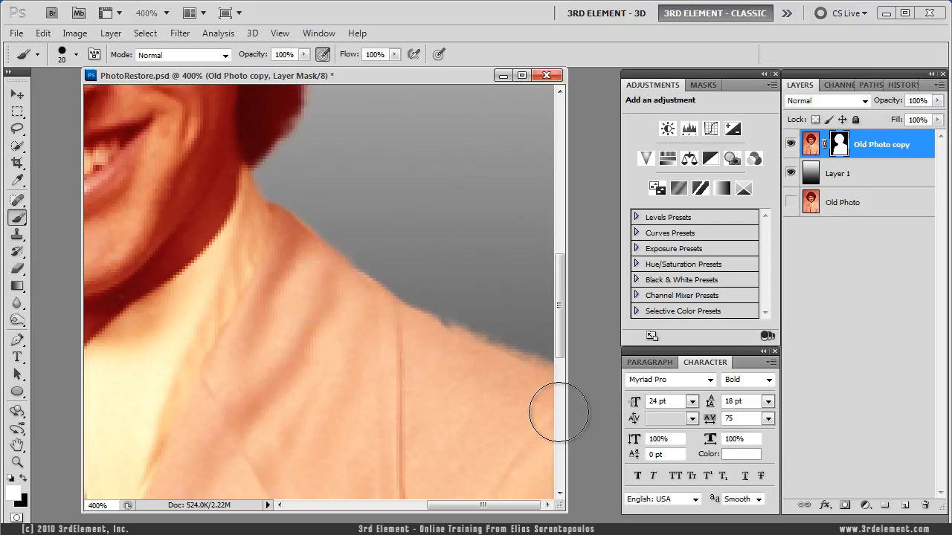
{"action": "left_click_drag", "start_coordinate": [337, 280], "coordinate": [540, 392]}
{"action": "key", "text": "ctrl+z"}
{"action": "left_click_drag", "start_coordinate": [351, 303], "coordinate": [486, 365]}
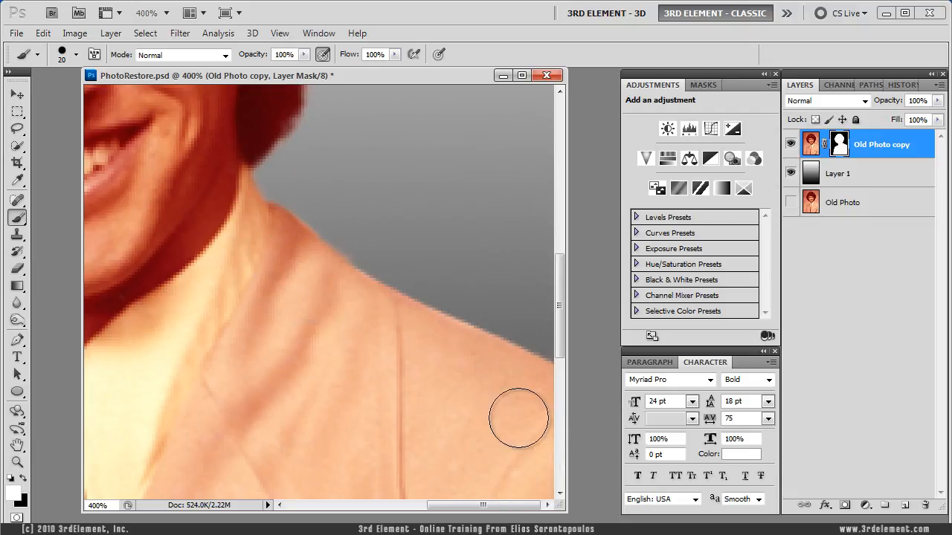
Reduce the brush to 8 px and paint black on the mask to trim the edge where the right collar meets the shoulder
{"action": "left_click_drag", "start_coordinate": [325, 302], "coordinate": [344, 355]}
{"action": "key", "text": "x"}
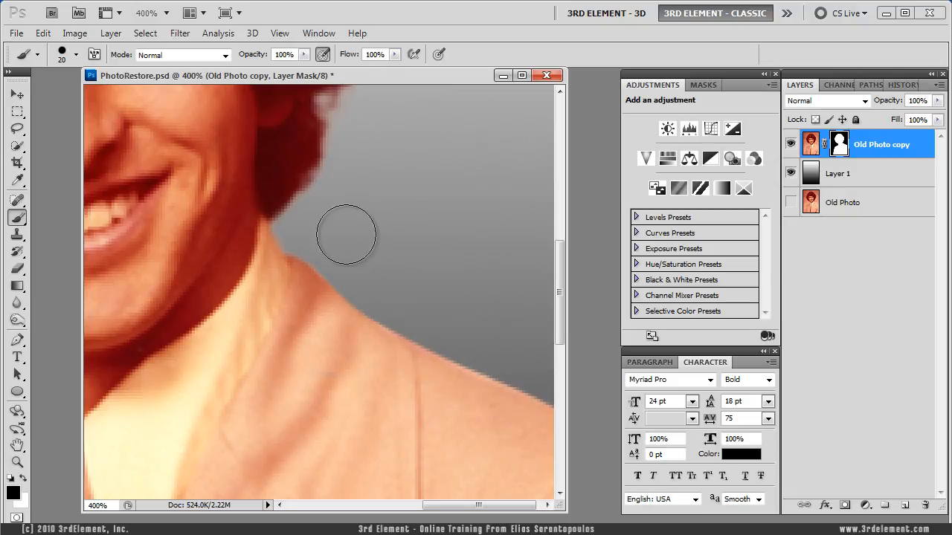
{"action": "key", "text": "bracketleft"}
{"action": "key", "text": "bracketleft"}
{"action": "key", "text": "bracketleft"}
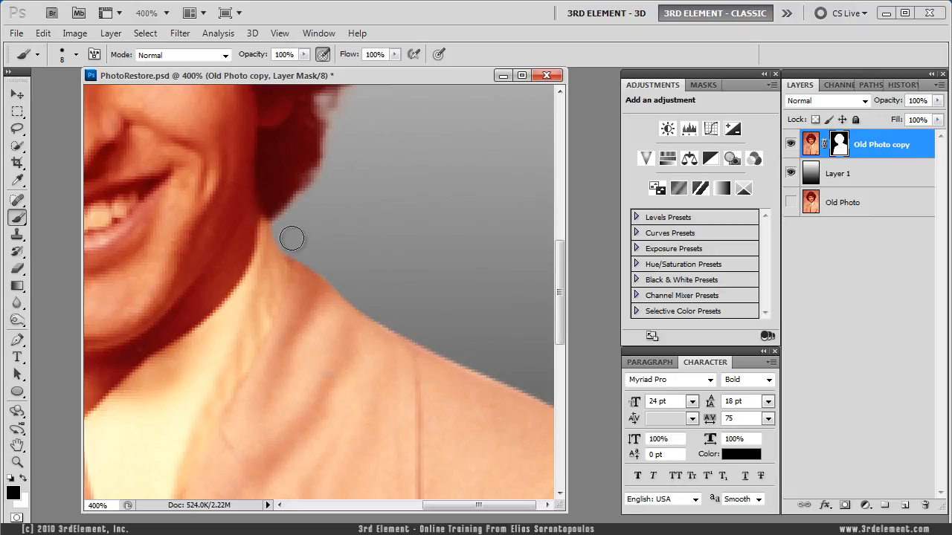
Save the file with the Old Photo copy layer's image active instead of its mask, and narrow the document window
{"action": "double_click", "coordinate": [18, 464]}
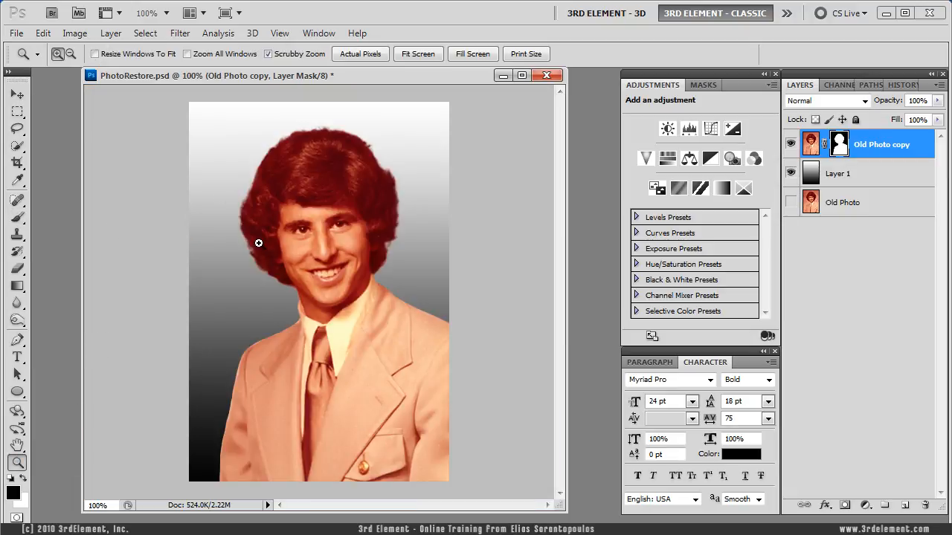
{"action": "left_click", "coordinate": [25, 96]}
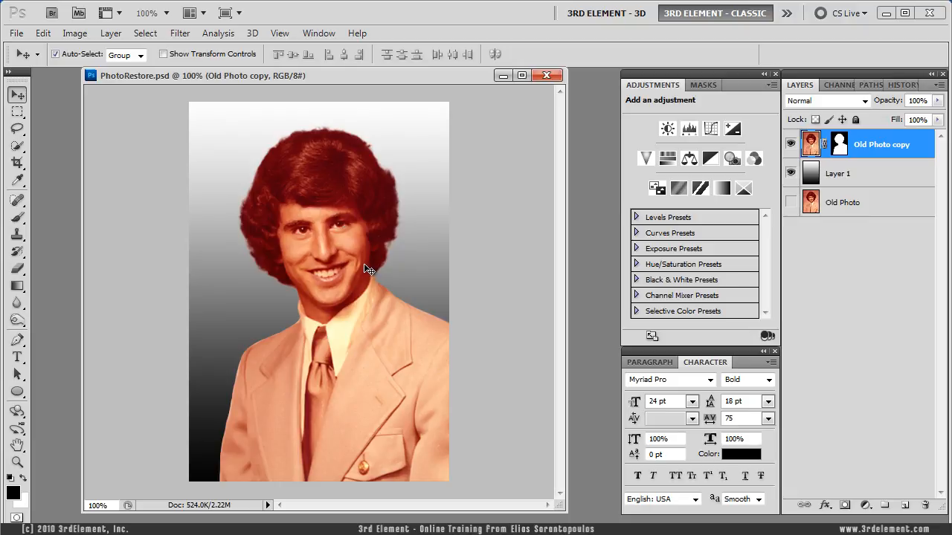
{"action": "left_click_drag", "start_coordinate": [559, 512], "coordinate": [501, 508]}
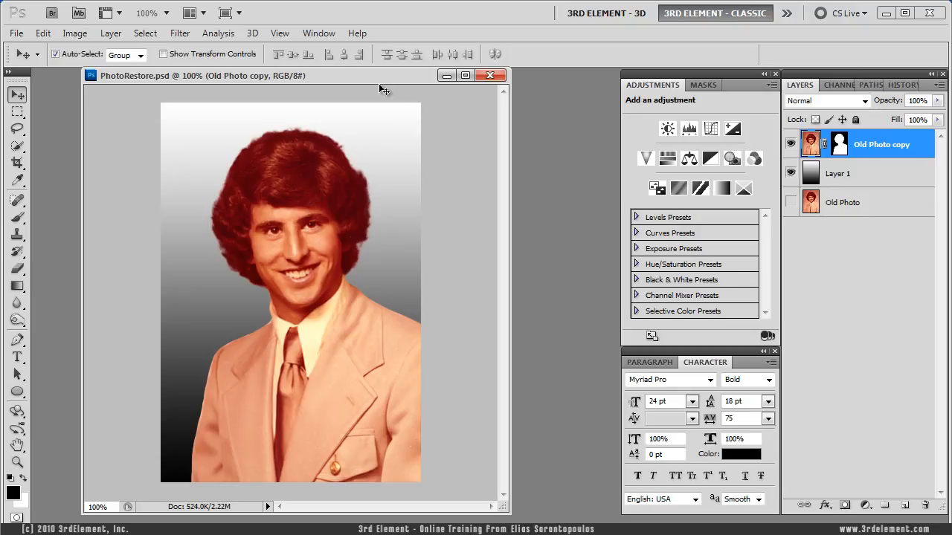
{"action": "left_click_drag", "start_coordinate": [378, 77], "coordinate": [389, 82]}
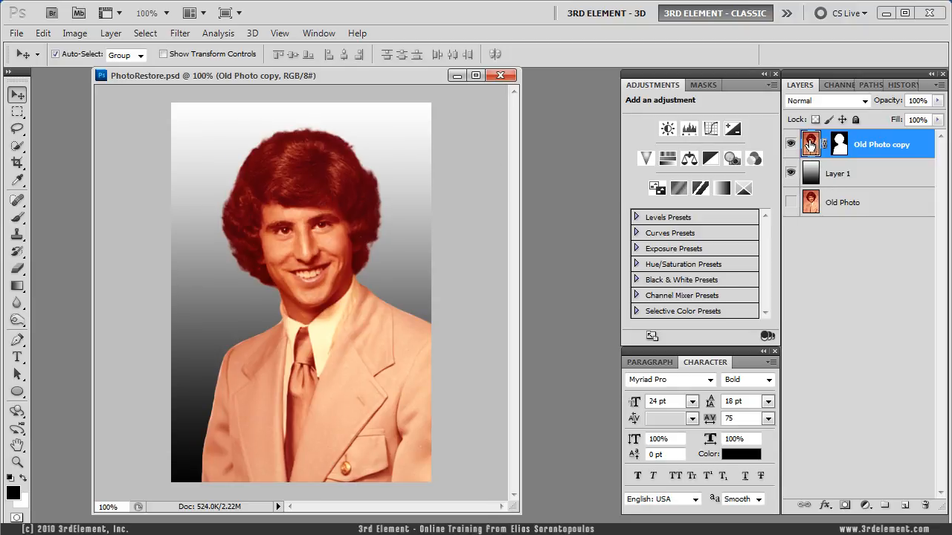
Select the man's hair on the Old Photo copy layer with the Quick Selection tool at size 10, subtracting the face and neck
{"action": "left_click", "coordinate": [17, 462]}
{"action": "left_click", "coordinate": [312, 271]}
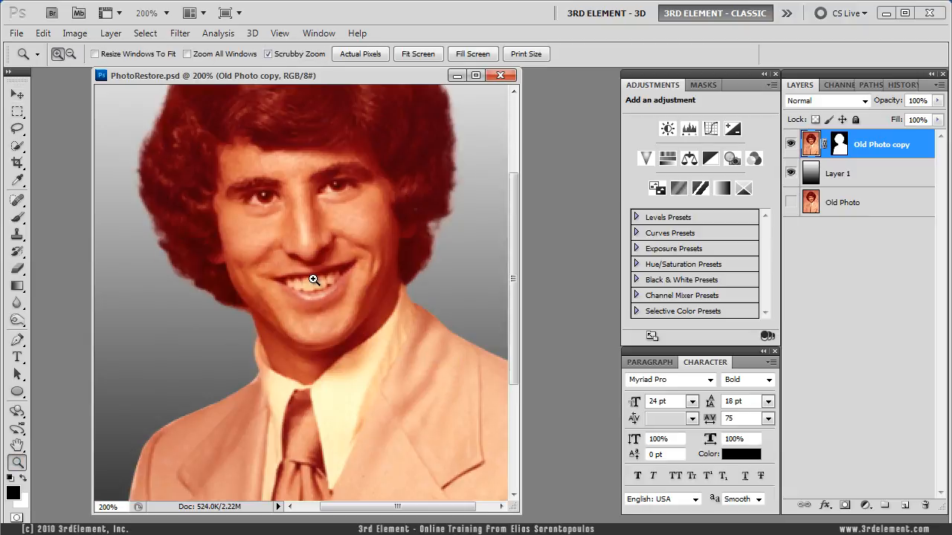
{"action": "left_click_drag", "start_coordinate": [314, 221], "coordinate": [317, 343]}
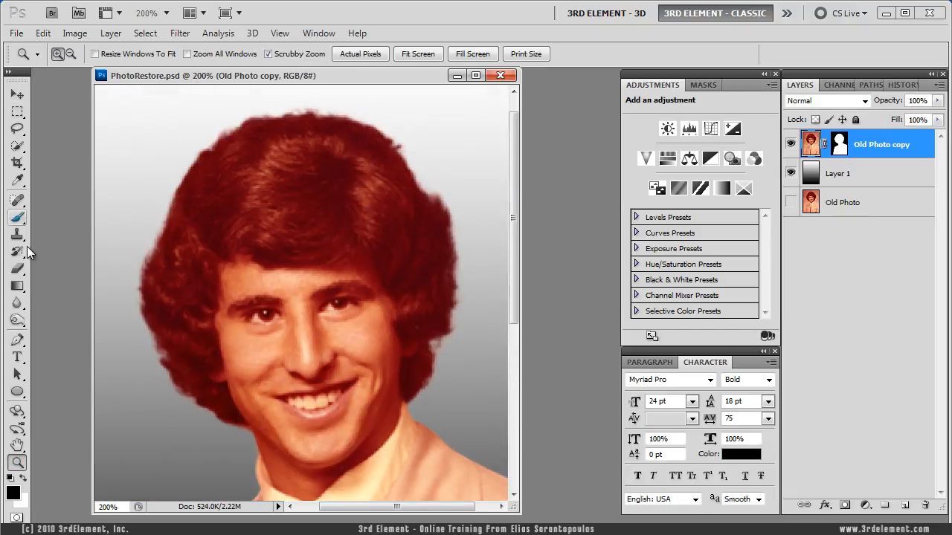
{"action": "left_click", "coordinate": [22, 147]}
{"action": "left_click", "coordinate": [84, 145]}
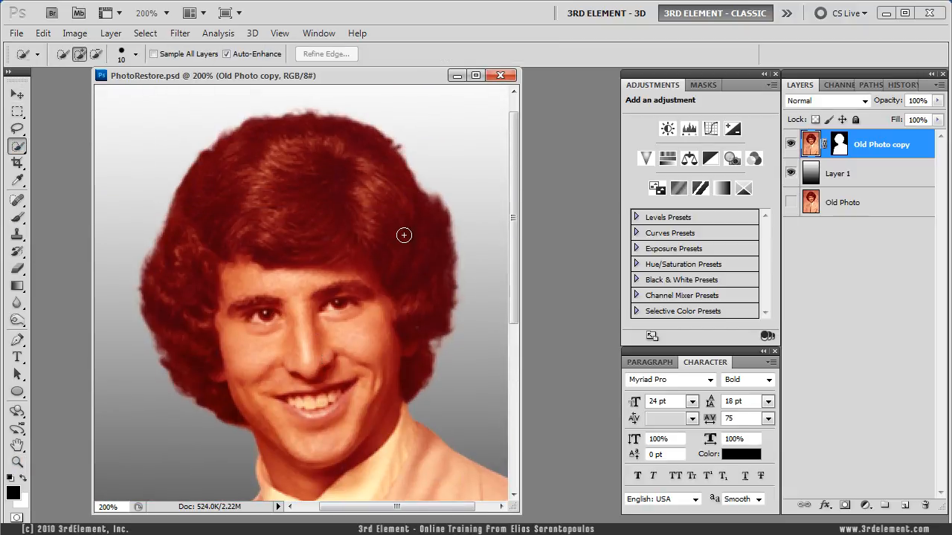
{"action": "mouse_move", "coordinate": [393, 224]}
{"action": "left_mouse_down"}
{"action": "mouse_move", "coordinate": [272, 153]}
{"action": "mouse_move", "coordinate": [204, 230]}
{"action": "mouse_move", "coordinate": [196, 289]}
{"action": "mouse_move", "coordinate": [243, 310]}
{"action": "left_mouse_up"}
{"action": "scroll", "coordinate": [319, 291], "scroll_direction": "down", "scroll_amount": 3}
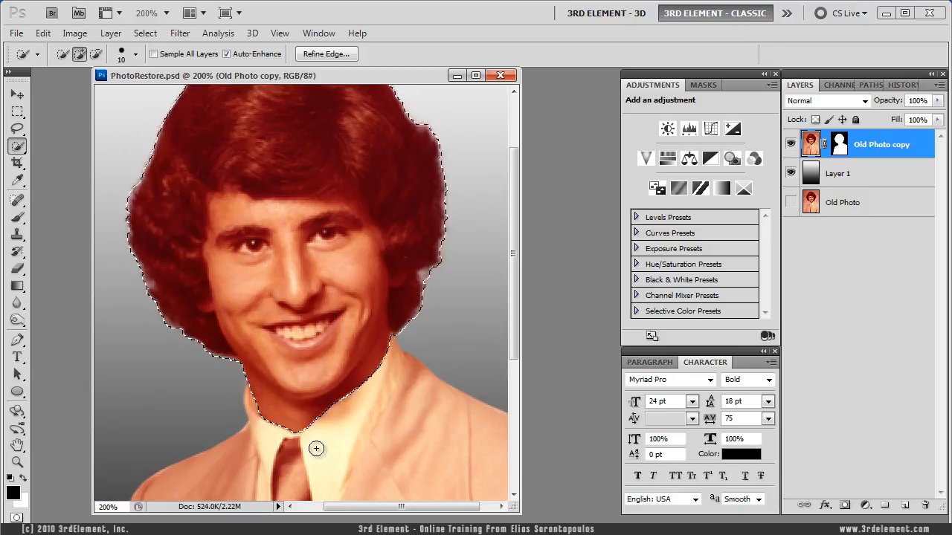
{"action": "mouse_move", "coordinate": [301, 430]}
{"action": "left_mouse_down"}
{"action": "mouse_move", "coordinate": [292, 347]}
{"action": "mouse_move", "coordinate": [227, 279]}
{"action": "mouse_move", "coordinate": [240, 206]}
{"action": "mouse_move", "coordinate": [342, 211]}
{"action": "mouse_move", "coordinate": [355, 231]}
{"action": "mouse_move", "coordinate": [375, 327]}
{"action": "mouse_move", "coordinate": [370, 369]}
{"action": "left_mouse_up"}
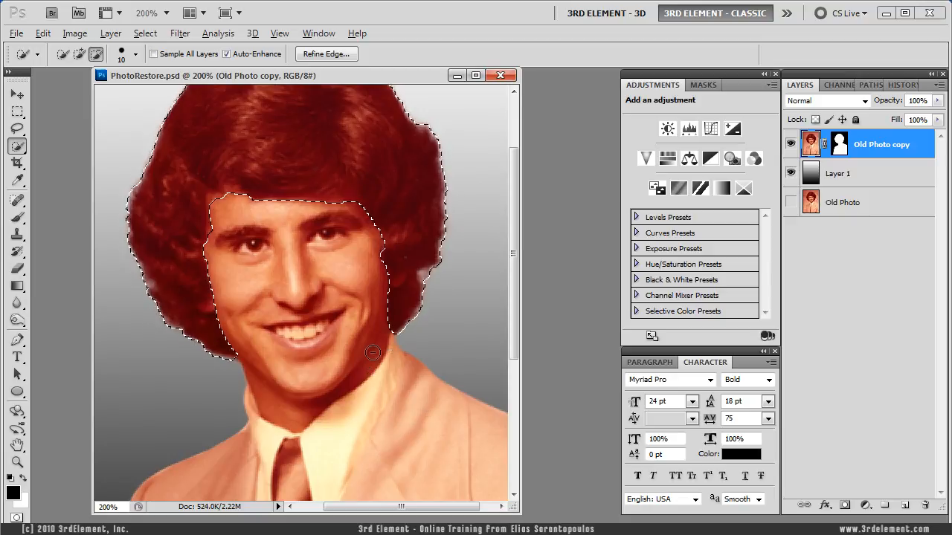
{"action": "left_click_drag", "start_coordinate": [308, 238], "coordinate": [311, 325]}
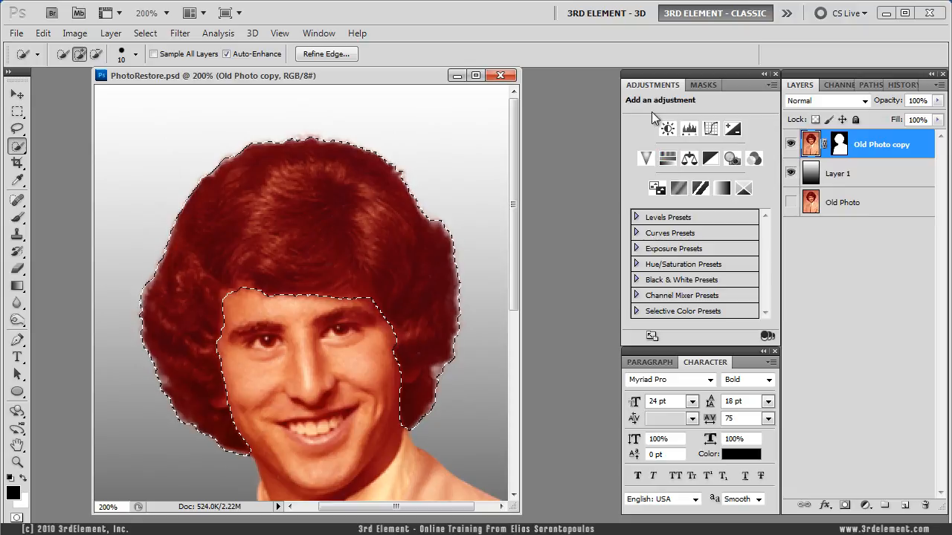
Add a Hue/Saturation adjustment layer masked to the hair and set the Reds saturation to -68
{"action": "left_click", "coordinate": [667, 161]}
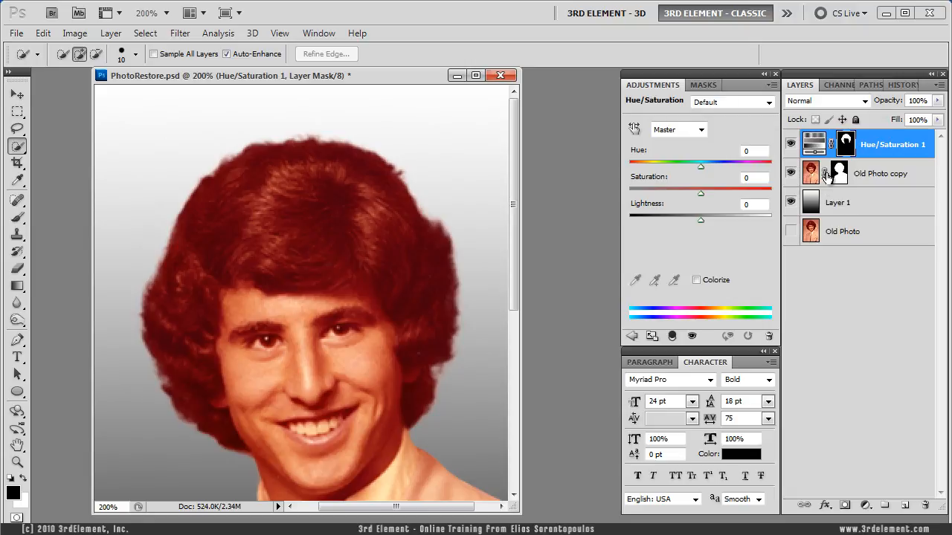
{"action": "left_click", "coordinate": [700, 130]}
{"action": "left_click", "coordinate": [695, 156]}
{"action": "left_click_drag", "start_coordinate": [703, 193], "coordinate": [636, 197]}
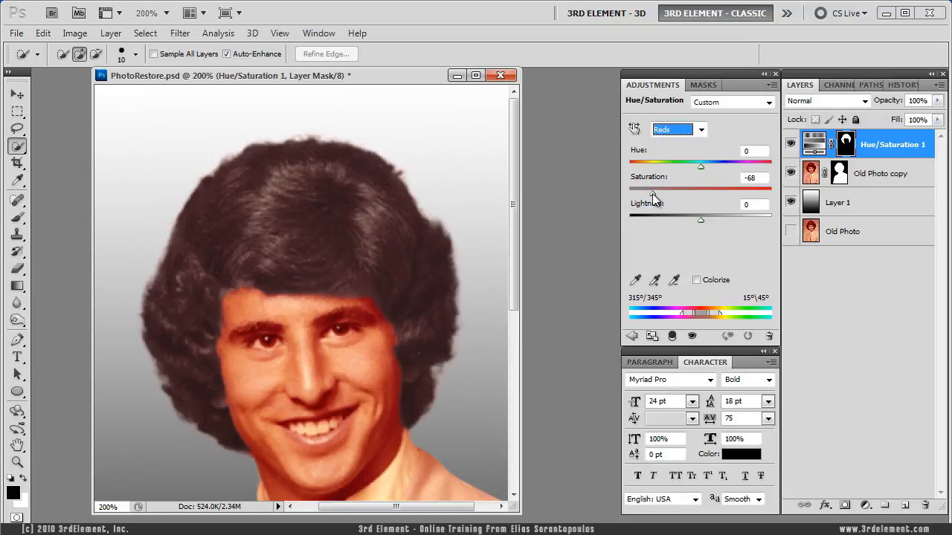
{"action": "left_click_drag", "start_coordinate": [372, 265], "coordinate": [352, 203]}
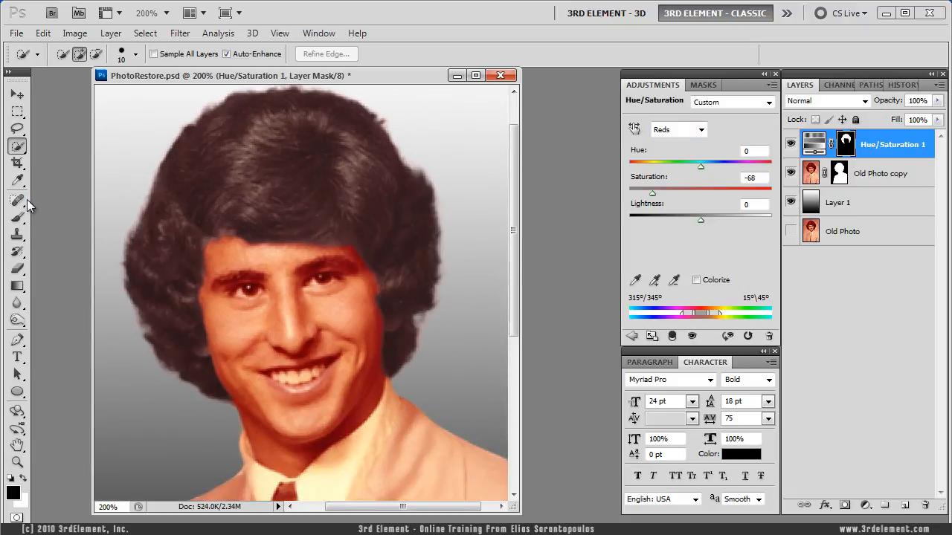
Paint black along the hairline on the hair adjustment's mask with a soft 20 px brush at 31% opacity
{"action": "key", "text": "b"}
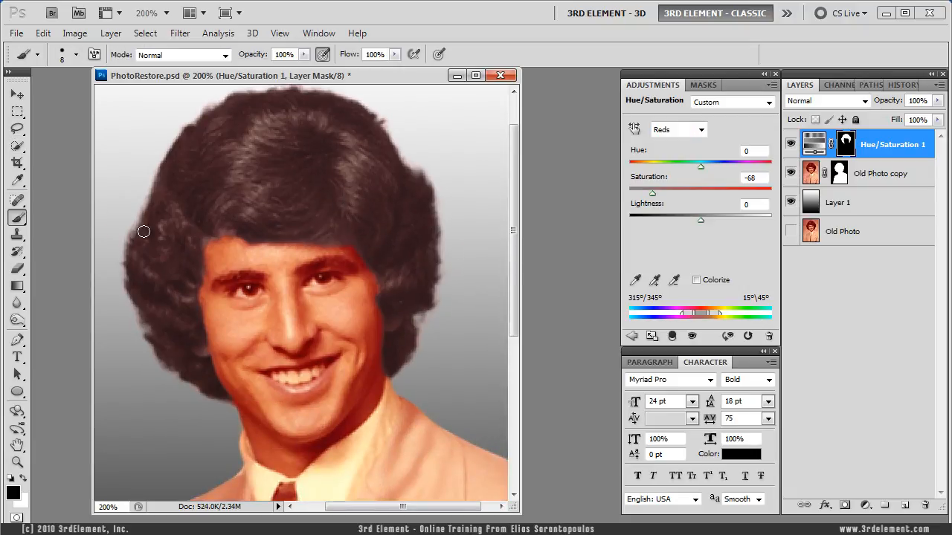
{"action": "left_click_drag", "start_coordinate": [284, 176], "coordinate": [290, 200]}
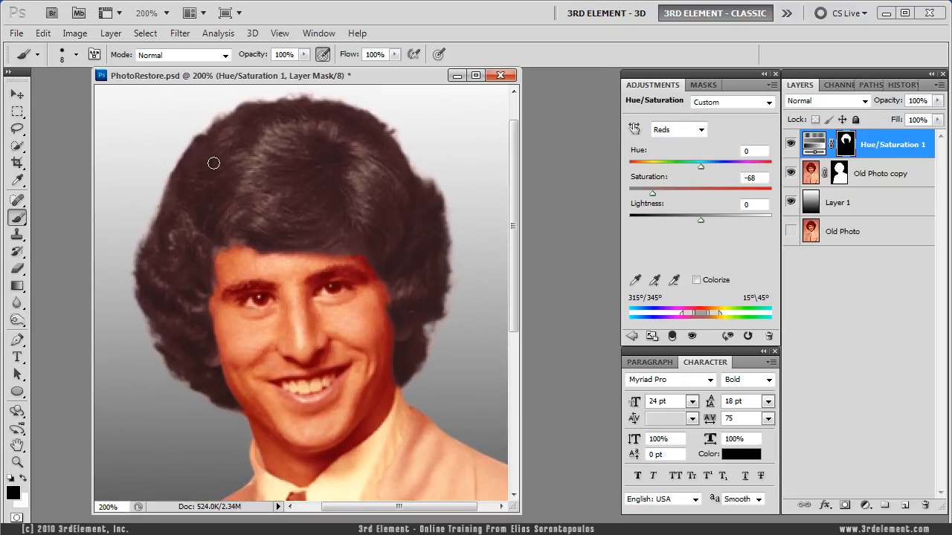
{"action": "left_click", "coordinate": [75, 54]}
{"action": "left_click_drag", "start_coordinate": [166, 128], "coordinate": [74, 131]}
{"action": "left_click", "coordinate": [304, 55]}
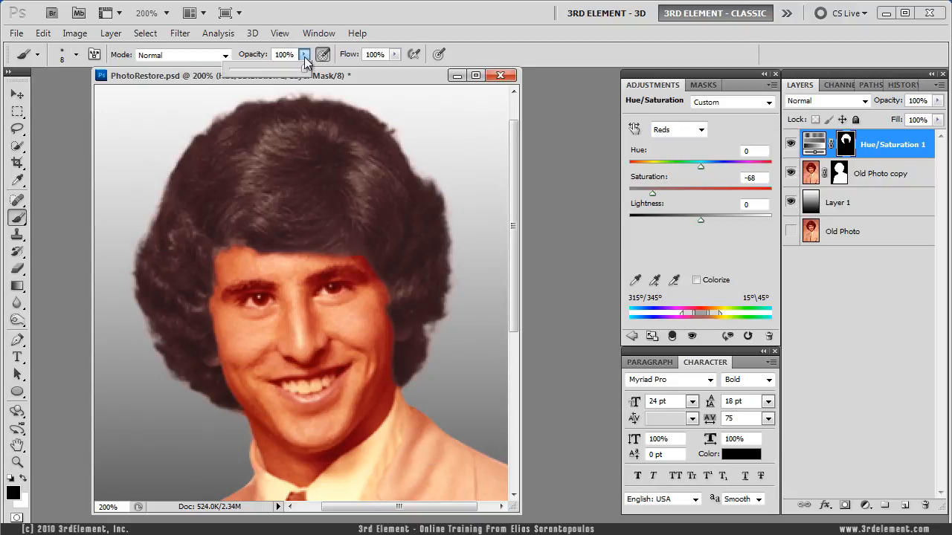
{"action": "left_click_drag", "start_coordinate": [254, 74], "coordinate": [251, 74]}
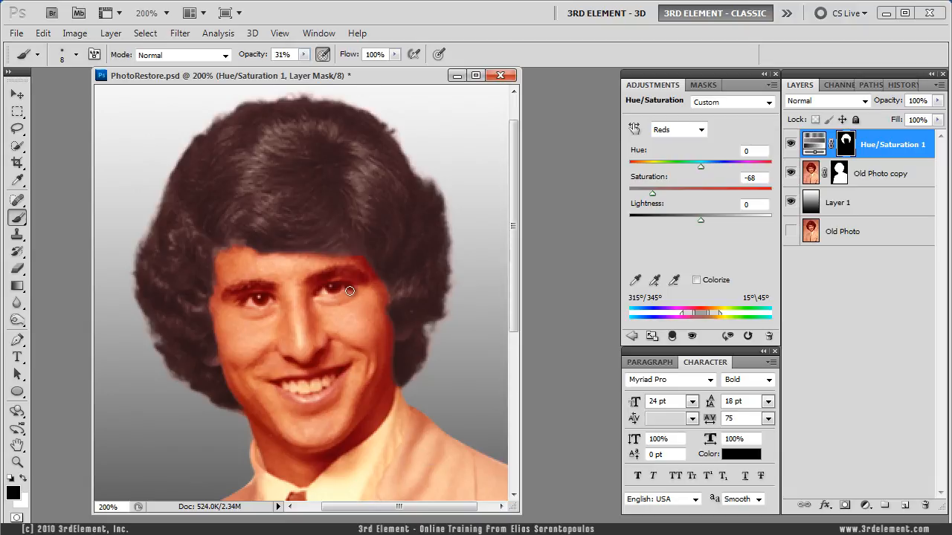
{"action": "key", "text": "bracketright"}
{"action": "mouse_move", "coordinate": [366, 269]}
{"action": "left_mouse_down"}
{"action": "mouse_move", "coordinate": [337, 273]}
{"action": "mouse_move", "coordinate": [360, 266]}
{"action": "mouse_move", "coordinate": [342, 264]}
{"action": "mouse_move", "coordinate": [355, 257]}
{"action": "mouse_move", "coordinate": [350, 263]}
{"action": "mouse_move", "coordinate": [369, 270]}
{"action": "mouse_move", "coordinate": [357, 259]}
{"action": "mouse_move", "coordinate": [343, 275]}
{"action": "mouse_move", "coordinate": [236, 250]}
{"action": "mouse_move", "coordinate": [227, 299]}
{"action": "mouse_move", "coordinate": [223, 280]}
{"action": "mouse_move", "coordinate": [227, 308]}
{"action": "left_mouse_up"}
{"action": "left_click_drag", "start_coordinate": [376, 284], "coordinate": [376, 326]}
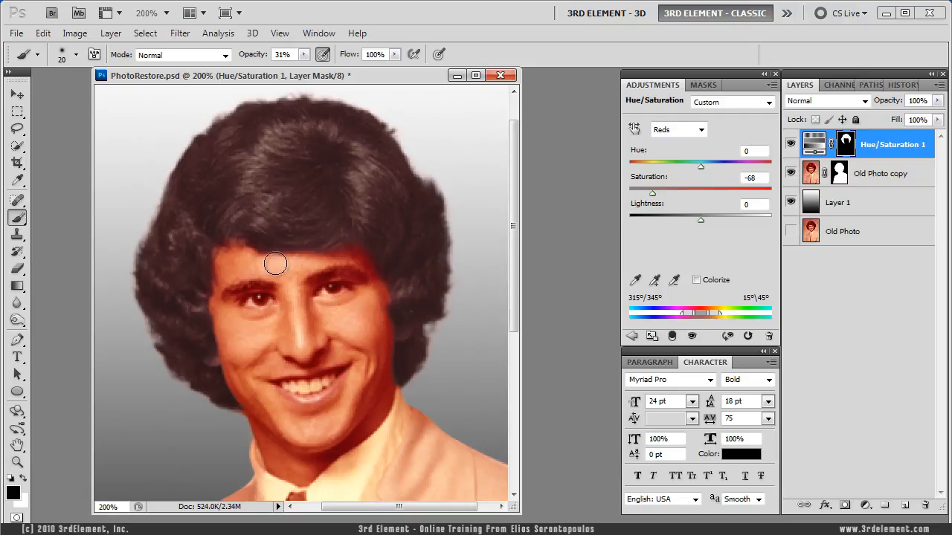
{"action": "left_click_drag", "start_coordinate": [226, 275], "coordinate": [245, 235]}
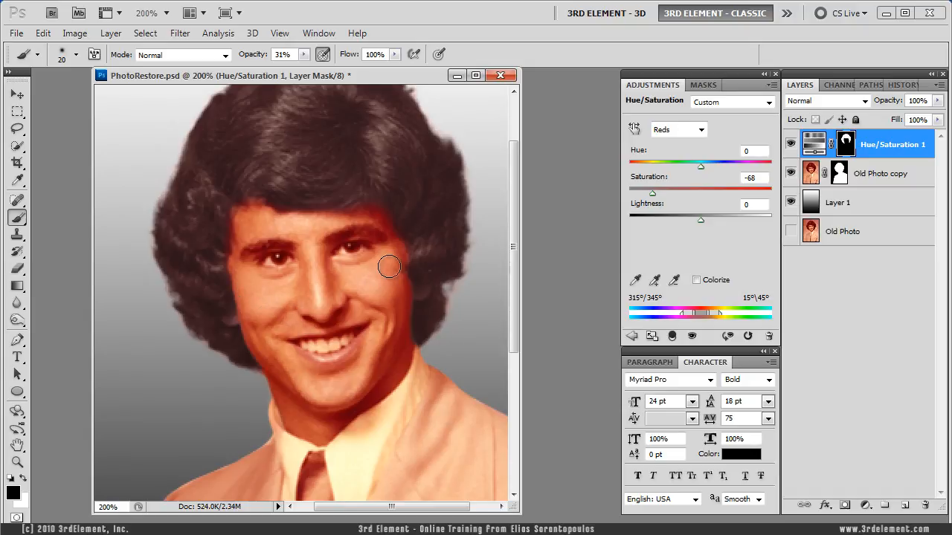
Paint the earlobe left of the face out of the hair mask in black, with a 4 px brush at 100% opacity
{"action": "left_click", "coordinate": [18, 463]}
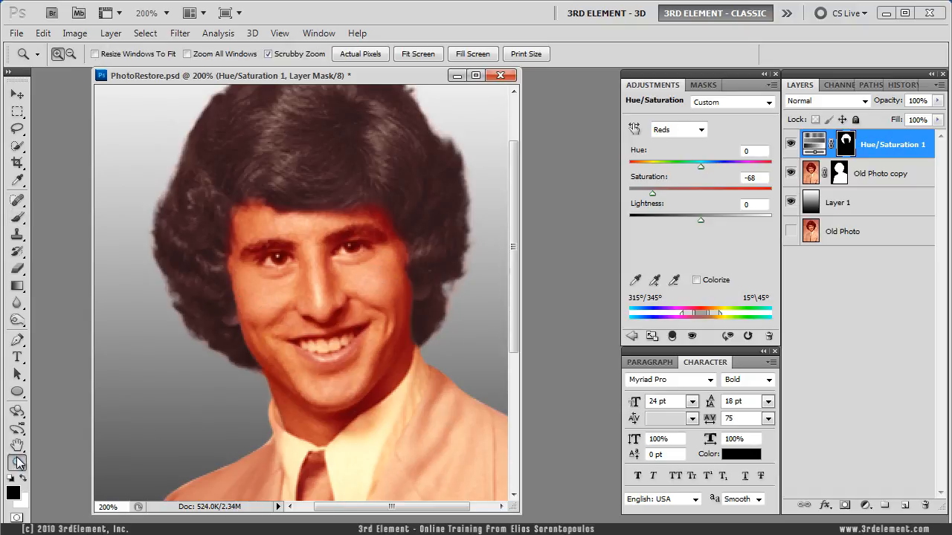
{"action": "left_click_drag", "start_coordinate": [233, 316], "coordinate": [274, 344]}
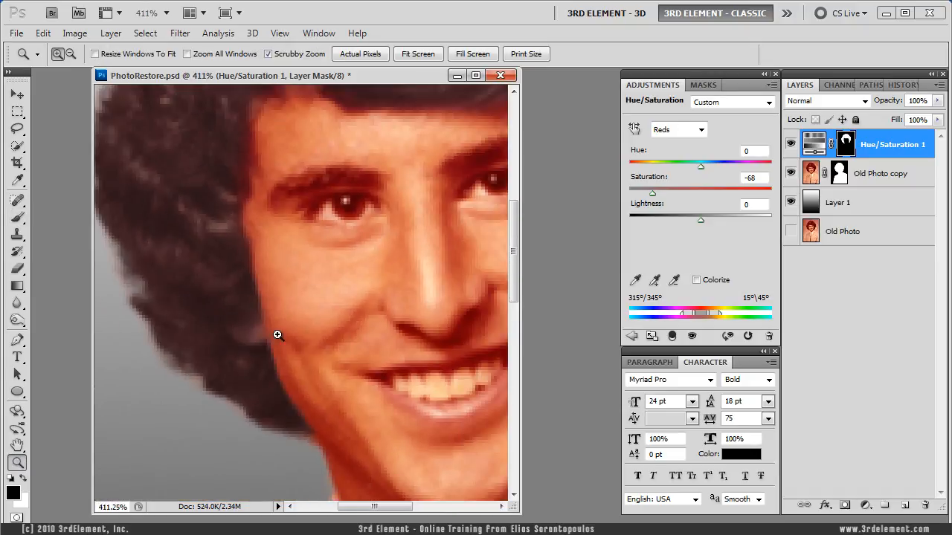
{"action": "left_click_drag", "start_coordinate": [289, 294], "coordinate": [276, 308]}
{"action": "left_click", "coordinate": [19, 96]}
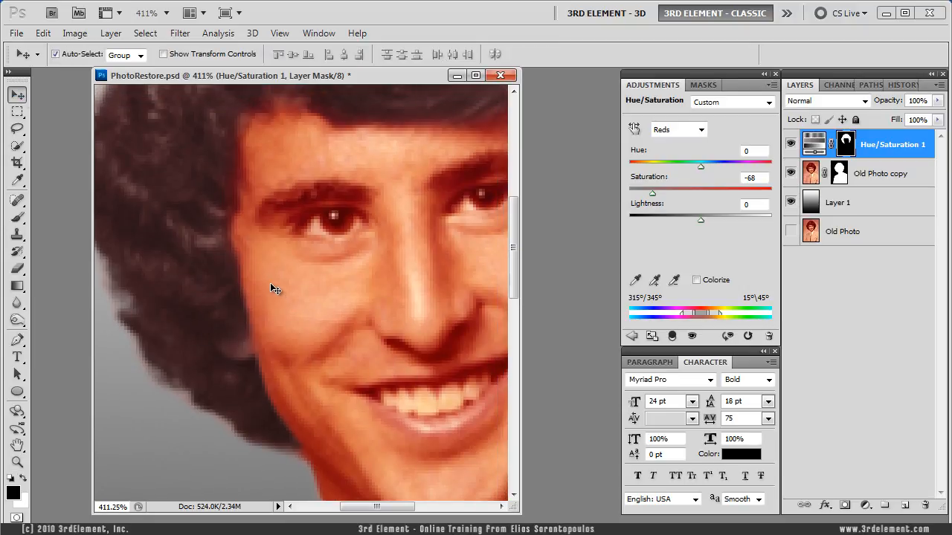
{"action": "key", "text": "b"}
{"action": "left_click", "coordinate": [304, 54]}
{"action": "left_click_drag", "start_coordinate": [302, 67], "coordinate": [387, 76]}
{"action": "key", "text": "bracketleft"}
{"action": "key", "text": "bracketleft"}
{"action": "key", "text": "bracketleft"}
{"action": "key", "text": "bracketleft"}
{"action": "key", "text": "bracketleft"}
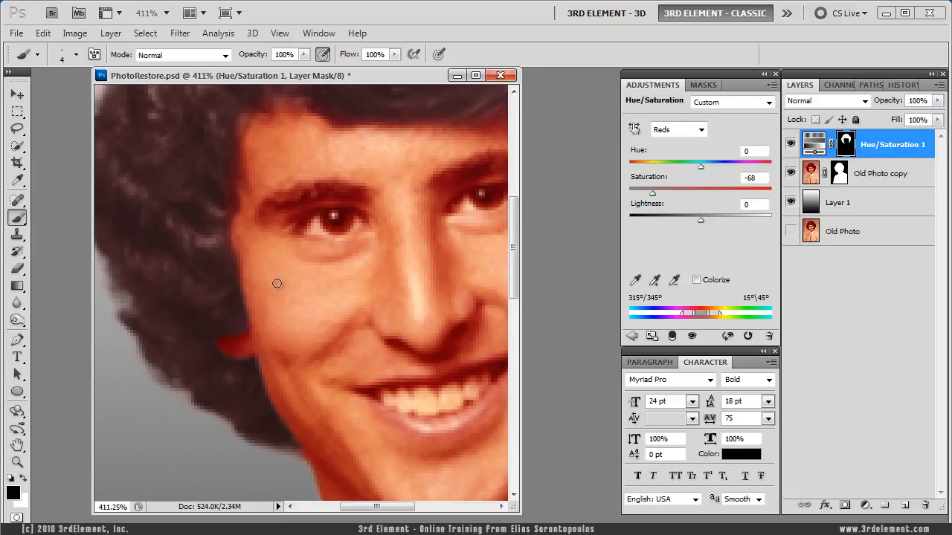
Clean the hair mask along the face's sides with a 7 px black brush and paint out the earlobe right of the face at 5 px
{"action": "scroll", "coordinate": [272, 293], "scroll_direction": "up", "scroll_amount": 3}
{"action": "key", "text": "bracketright"}
{"action": "key", "text": "bracketright"}
{"action": "key", "text": "bracketright"}
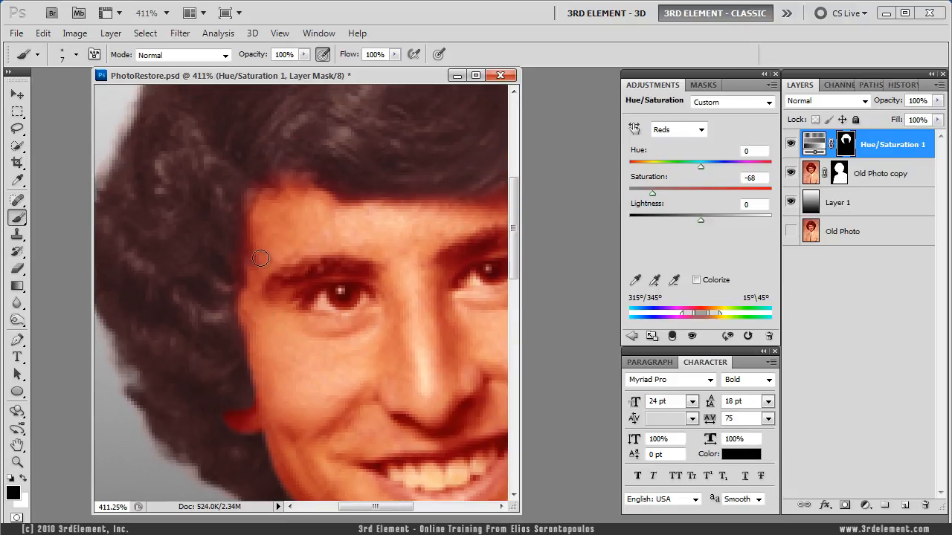
{"action": "left_click_drag", "start_coordinate": [362, 334], "coordinate": [106, 291]}
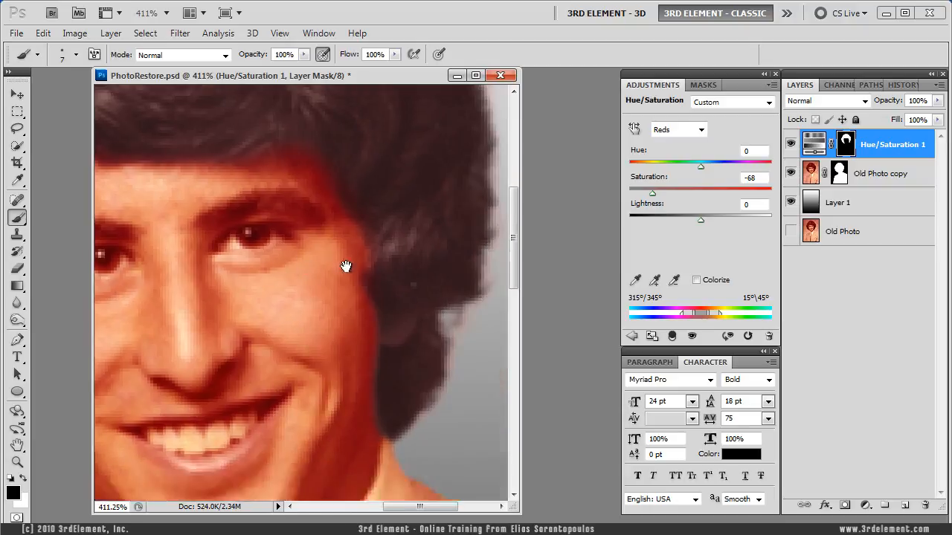
{"action": "left_click_drag", "start_coordinate": [345, 240], "coordinate": [352, 261]}
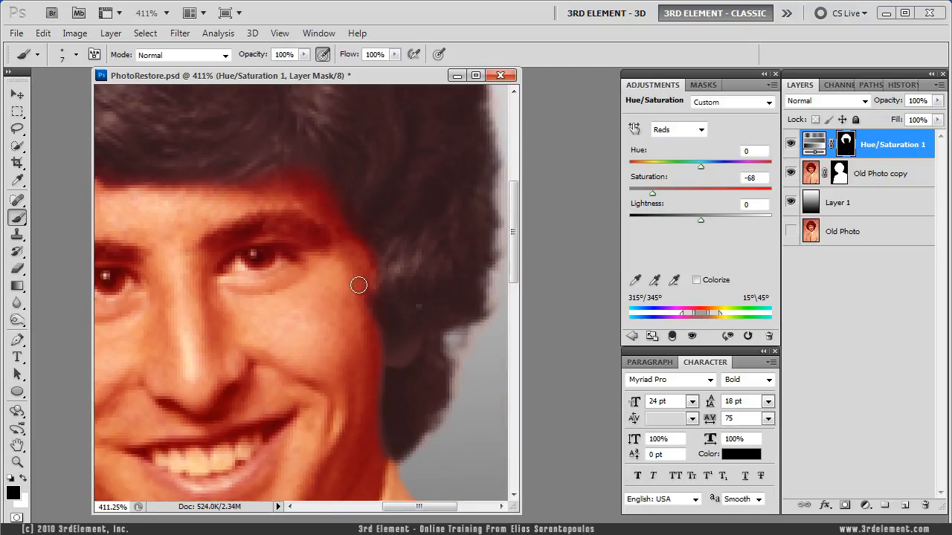
{"action": "mouse_move", "coordinate": [367, 400]}
{"action": "left_mouse_down"}
{"action": "mouse_move", "coordinate": [355, 272]}
{"action": "mouse_move", "coordinate": [376, 354]}
{"action": "left_mouse_up"}
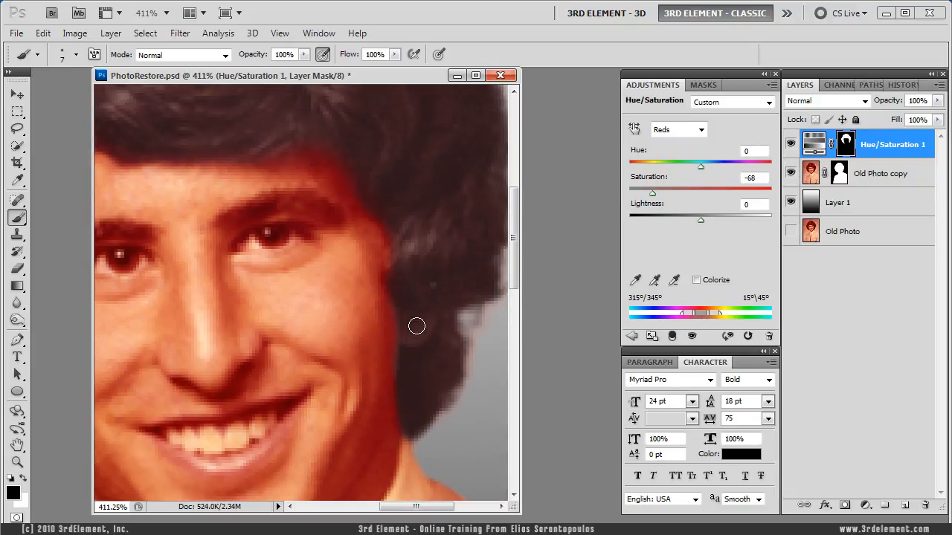
{"action": "left_click_drag", "start_coordinate": [425, 323], "coordinate": [401, 335]}
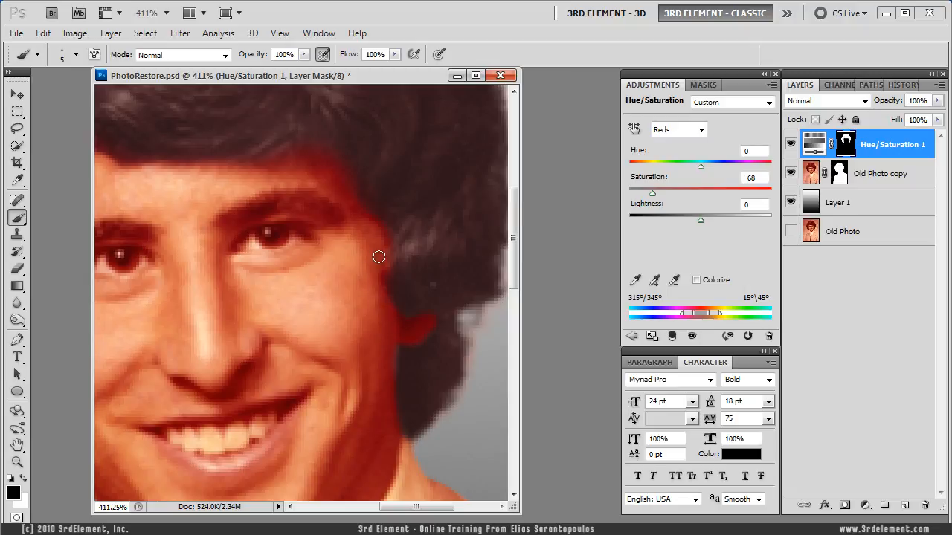
Soften the forehead hairline on the hair mask with an 8 px black brush at 34% opacity
{"action": "left_click_drag", "start_coordinate": [292, 221], "coordinate": [376, 323]}
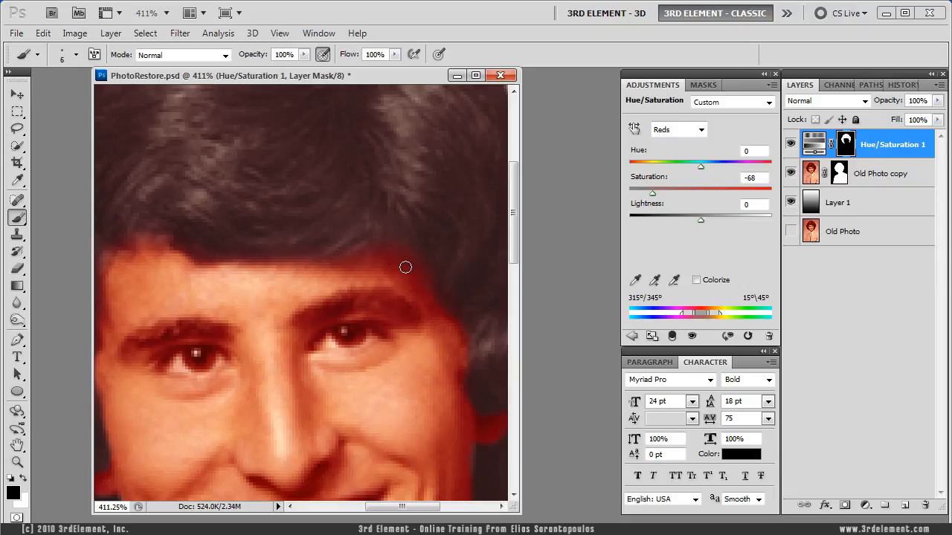
{"action": "left_click", "coordinate": [303, 55]}
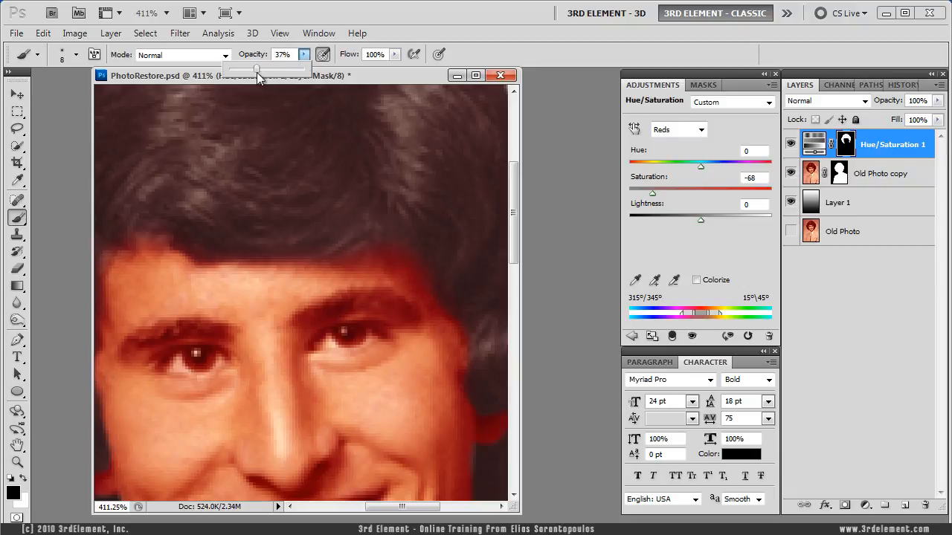
{"action": "left_click", "coordinate": [417, 272]}
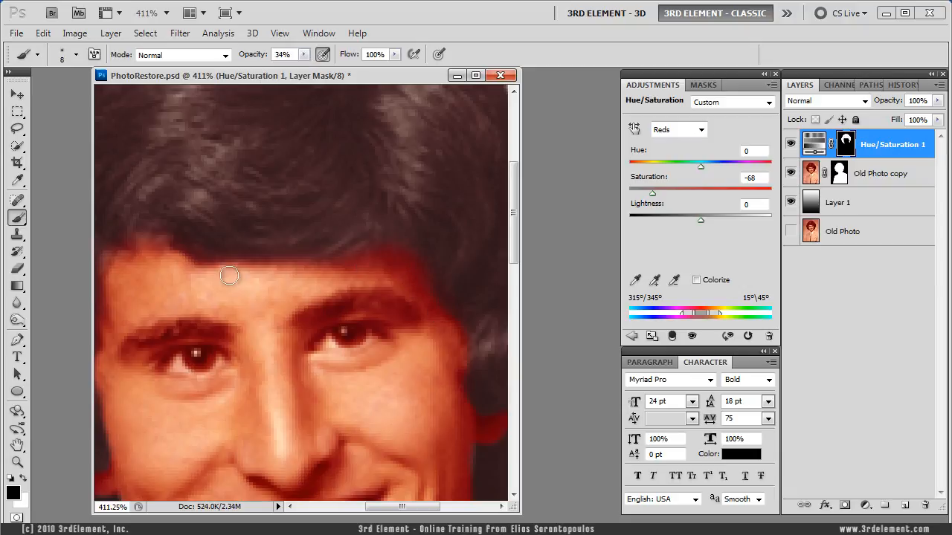
{"action": "left_click_drag", "start_coordinate": [196, 270], "coordinate": [367, 263]}
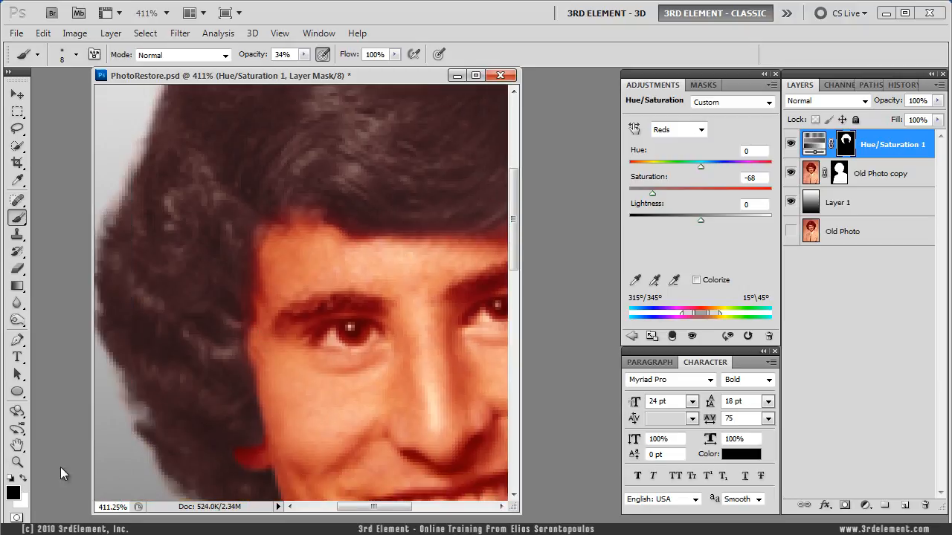
View the whole portrait at 100%, activate the Move tool and save the file
{"action": "double_click", "coordinate": [16, 463]}
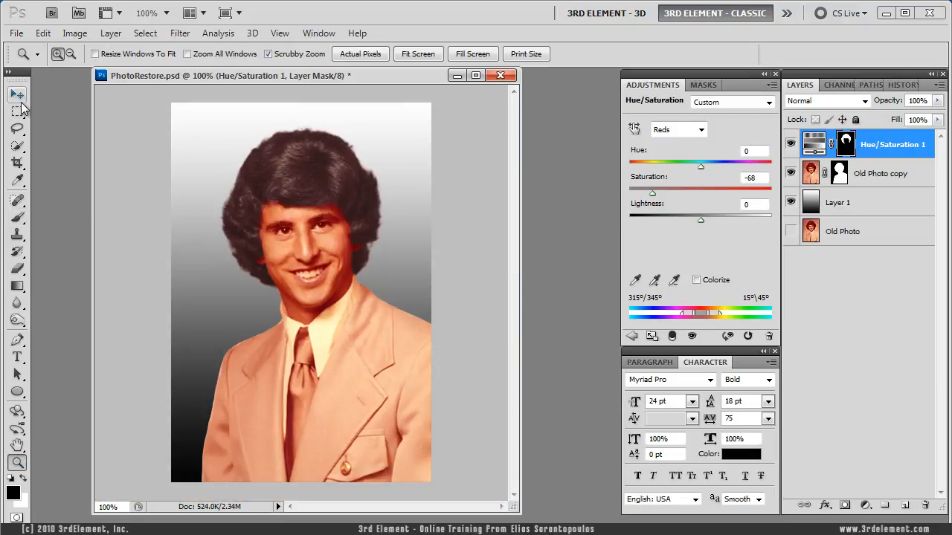
{"action": "key", "text": "v"}
{"action": "key", "text": "ctrl+s"}
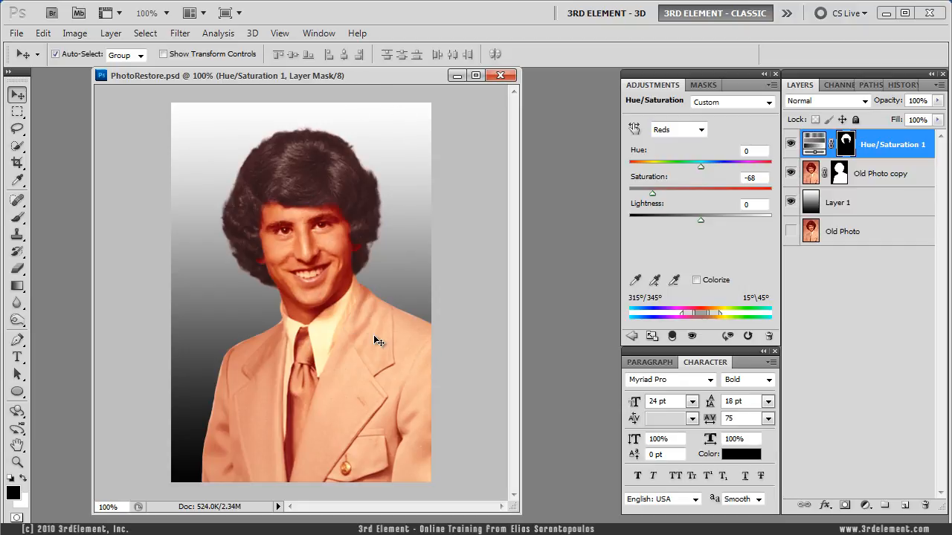
Rename the hair's Hue/Saturation adjustment layer to "AJ: Hair"
{"action": "left_click", "coordinate": [807, 178]}
{"action": "double_click", "coordinate": [882, 146]}
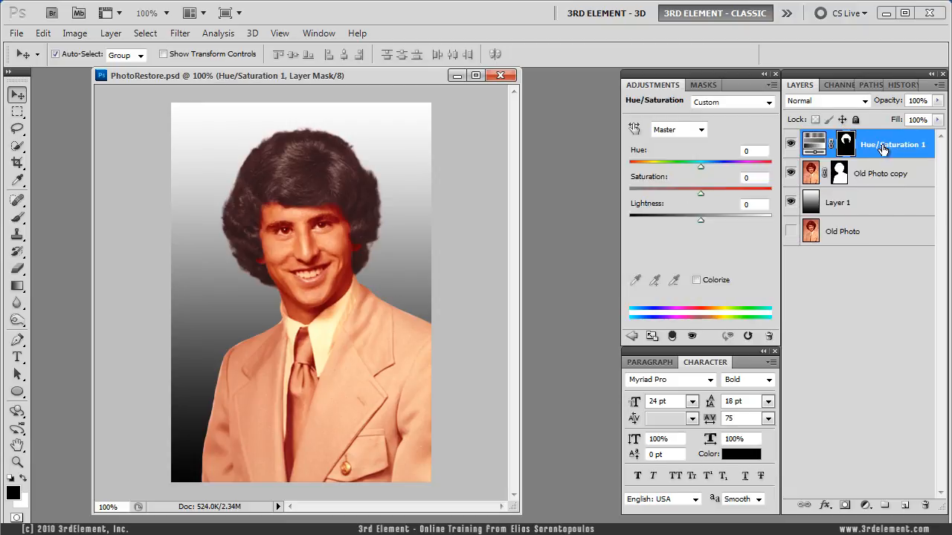
{"action": "type", "text": "AJ: Hair"}
{"action": "key", "text": "Return"}
Select the man's face and neck on the Old Photo copy layer with the Quick Selection tool at size 10
{"action": "left_click", "coordinate": [870, 178]}
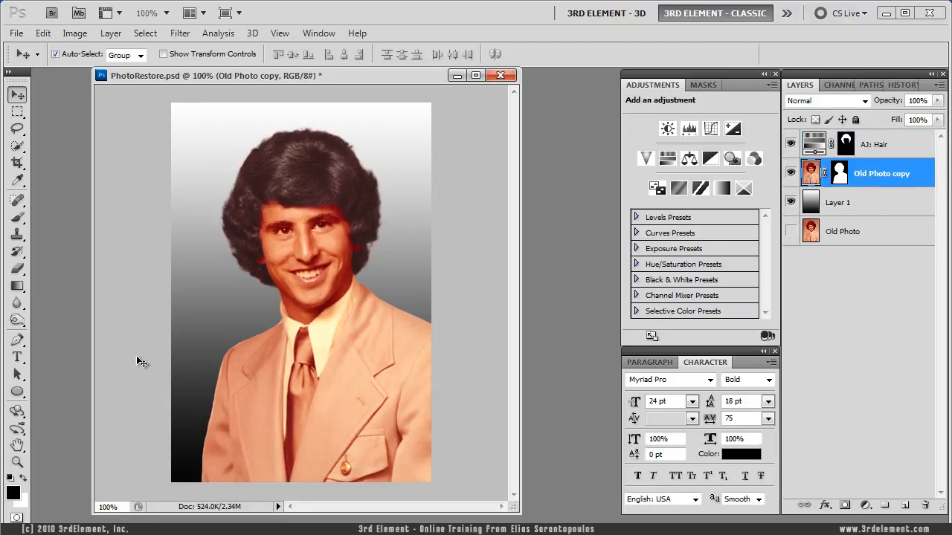
{"action": "left_click", "coordinate": [21, 462]}
{"action": "left_click", "coordinate": [298, 283]}
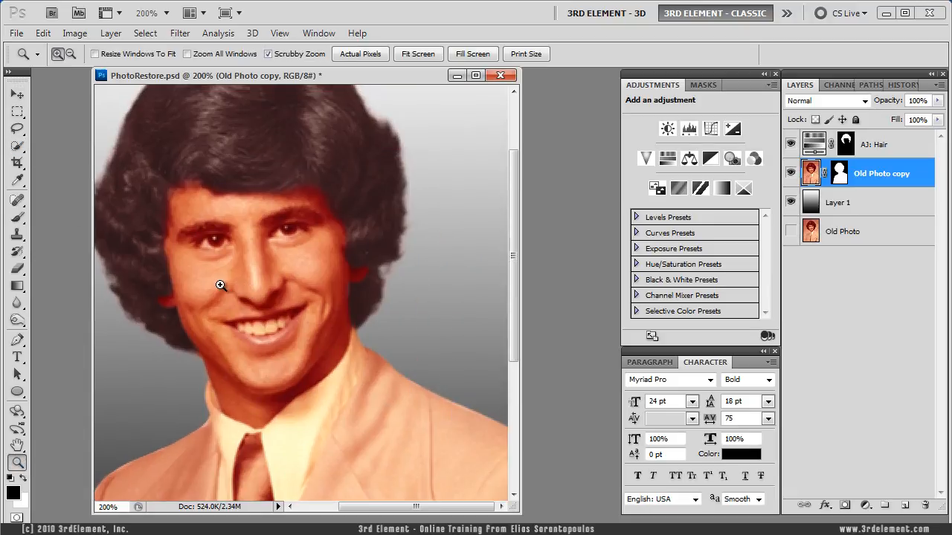
{"action": "left_click_drag", "start_coordinate": [17, 145], "coordinate": [75, 149]}
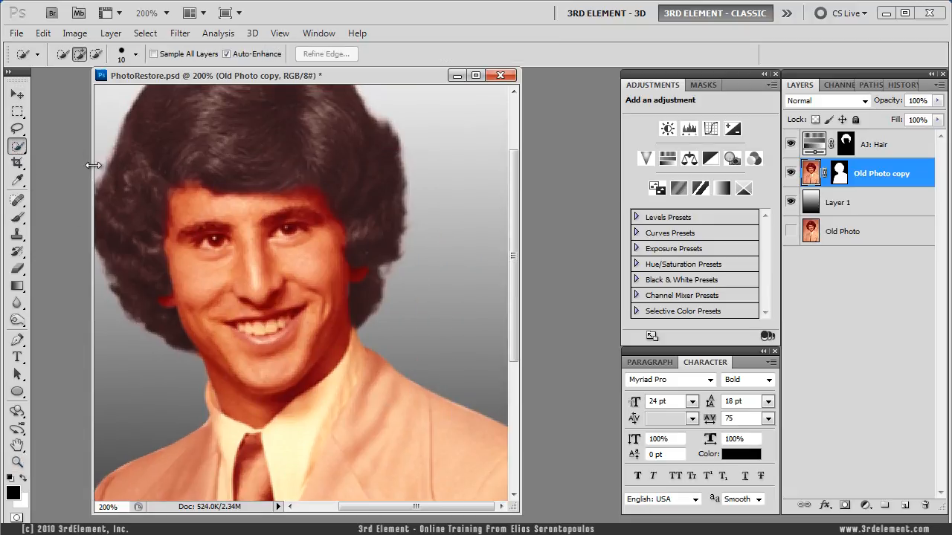
{"action": "mouse_move", "coordinate": [299, 250]}
{"action": "left_mouse_down"}
{"action": "mouse_move", "coordinate": [202, 201]}
{"action": "mouse_move", "coordinate": [206, 279]}
{"action": "mouse_move", "coordinate": [256, 342]}
{"action": "mouse_move", "coordinate": [316, 208]}
{"action": "mouse_move", "coordinate": [323, 216]}
{"action": "left_mouse_up"}
{"action": "left_click_drag", "start_coordinate": [266, 270], "coordinate": [310, 267]}
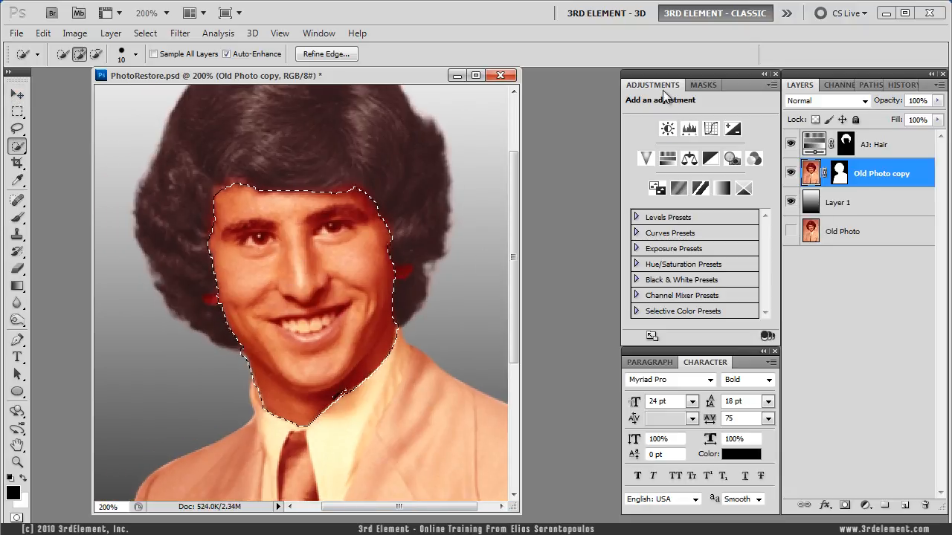
Add a Hue/Saturation adjustment layer masked to the face and neck, with Yellows saturation at -82 and Reds saturation at -57
{"action": "left_click", "coordinate": [667, 161]}
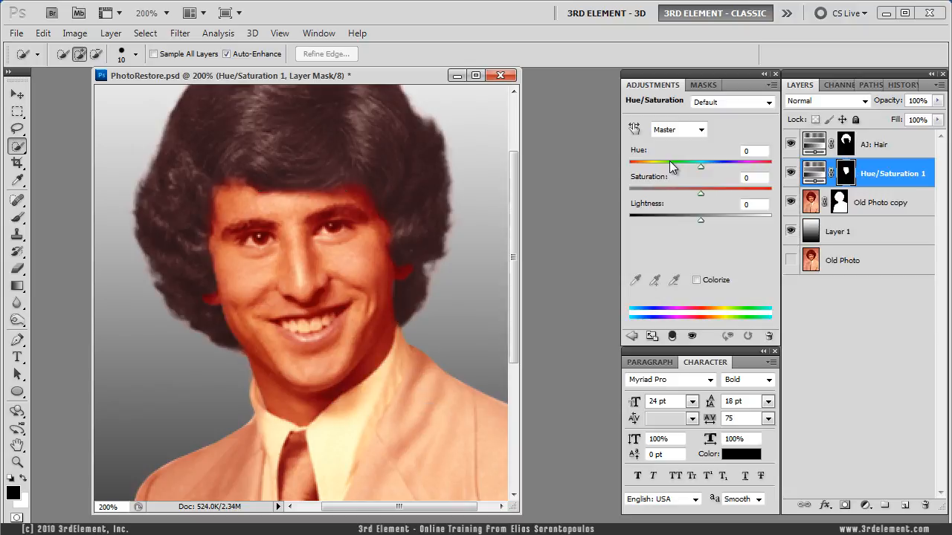
{"action": "left_click", "coordinate": [701, 130]}
{"action": "left_click", "coordinate": [688, 156]}
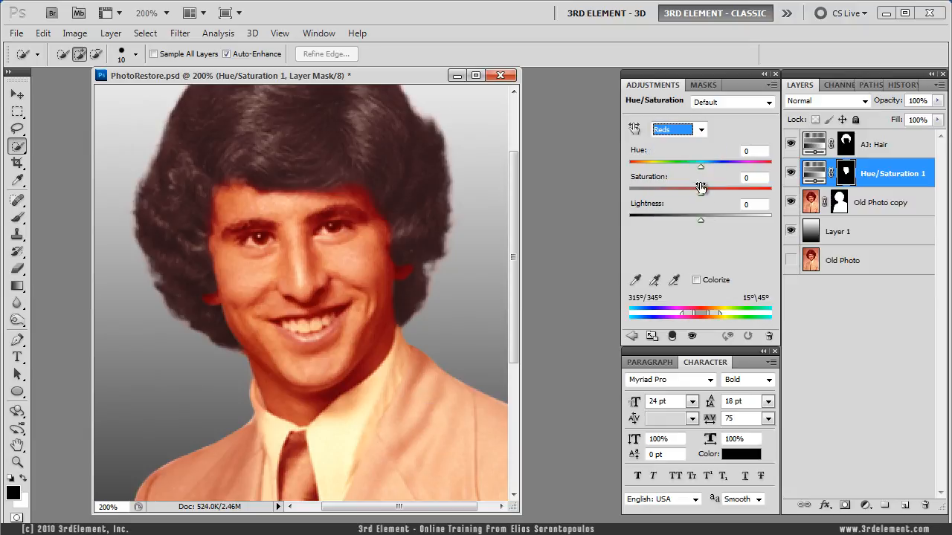
{"action": "left_click_drag", "start_coordinate": [702, 192], "coordinate": [630, 193]}
{"action": "left_click", "coordinate": [680, 130]}
{"action": "left_click", "coordinate": [680, 172]}
{"action": "left_click_drag", "start_coordinate": [750, 196], "coordinate": [642, 195]}
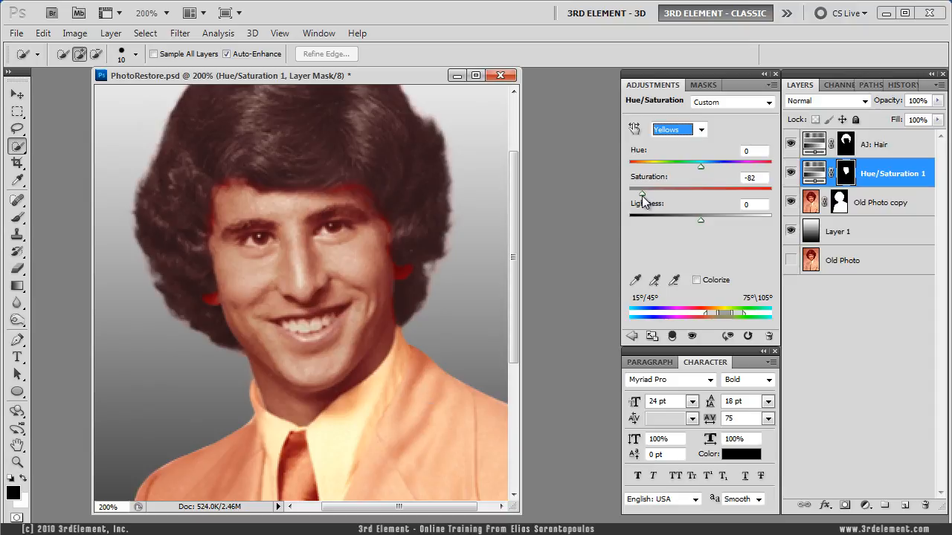
{"action": "left_click", "coordinate": [701, 131]}
{"action": "left_click", "coordinate": [688, 157]}
{"action": "left_click_drag", "start_coordinate": [674, 194], "coordinate": [657, 195]}
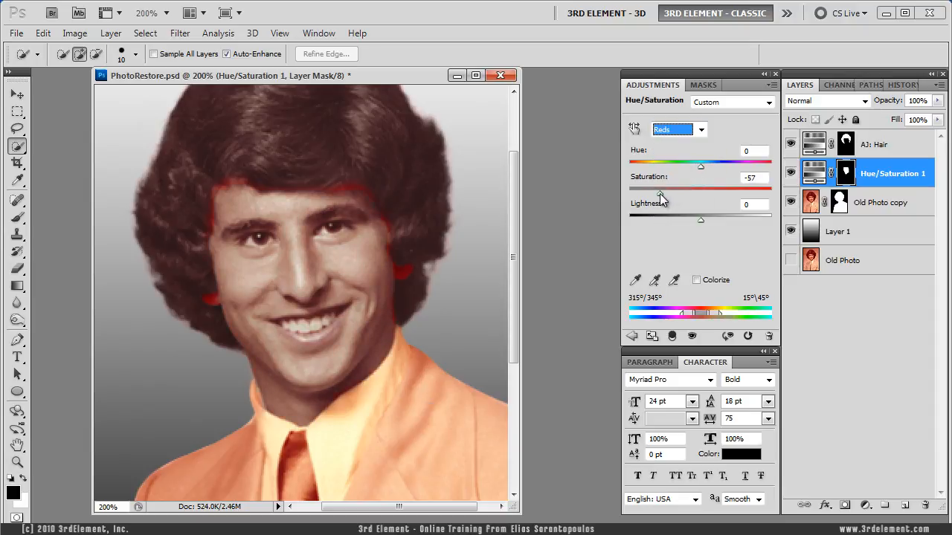
Paint white with the 8 px Brush at 34% opacity on the face's Hue/Saturation mask, over the red fringe along the forehead hairline
{"action": "left_click_drag", "start_coordinate": [269, 197], "coordinate": [248, 254]}
{"action": "left_click", "coordinate": [17, 463]}
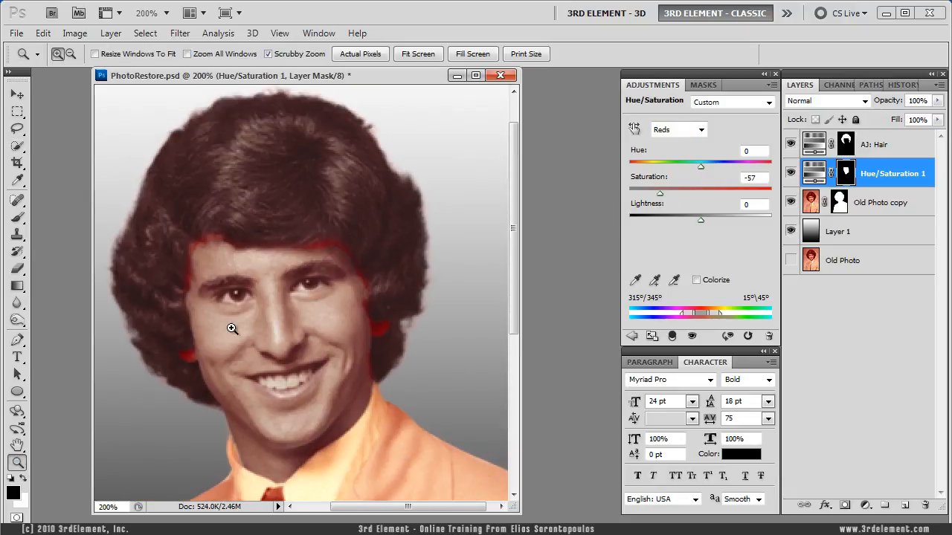
{"action": "left_click", "coordinate": [267, 290]}
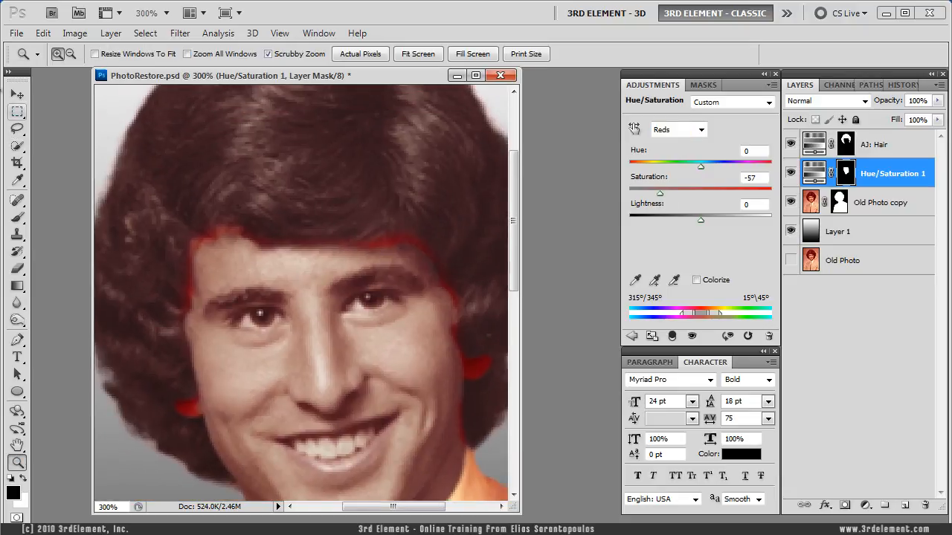
{"action": "left_click", "coordinate": [17, 95]}
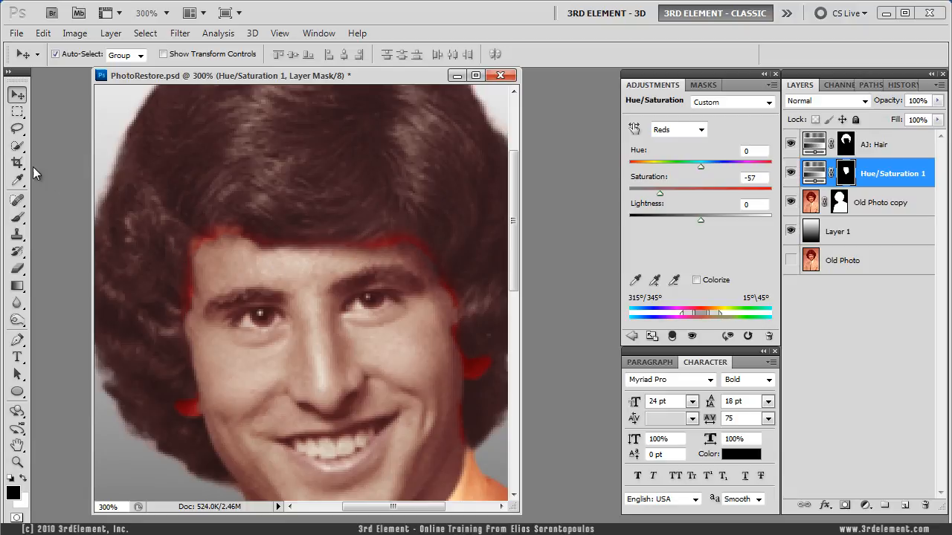
{"action": "left_click", "coordinate": [17, 217]}
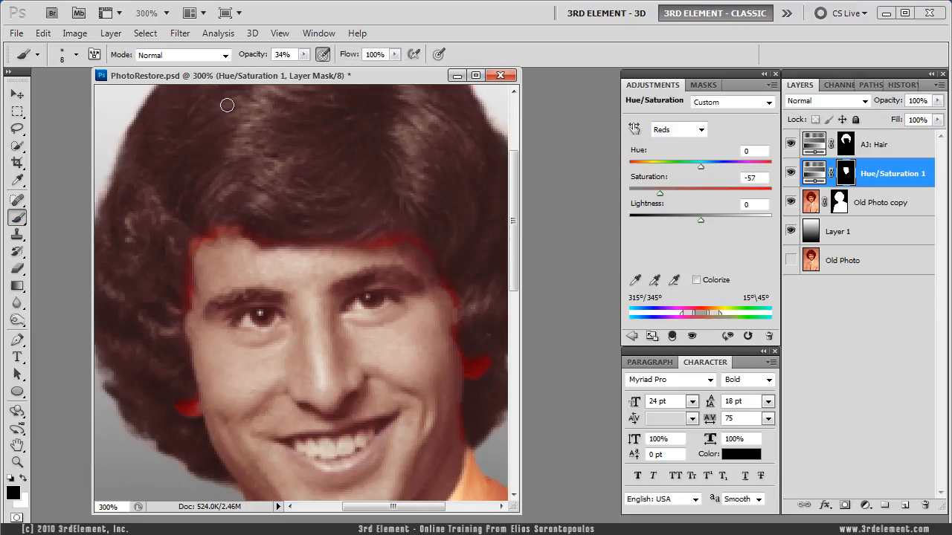
{"action": "left_click", "coordinate": [76, 55]}
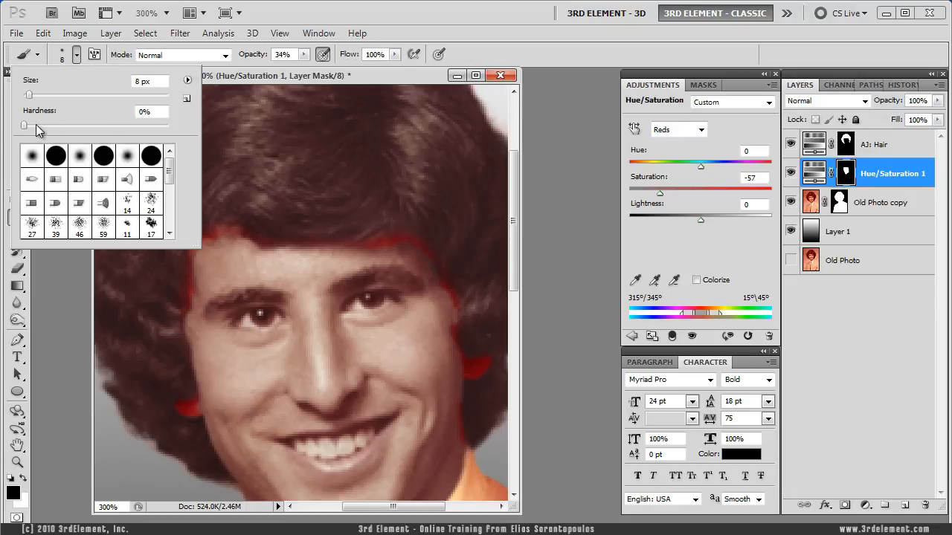
{"action": "left_click", "coordinate": [262, 78]}
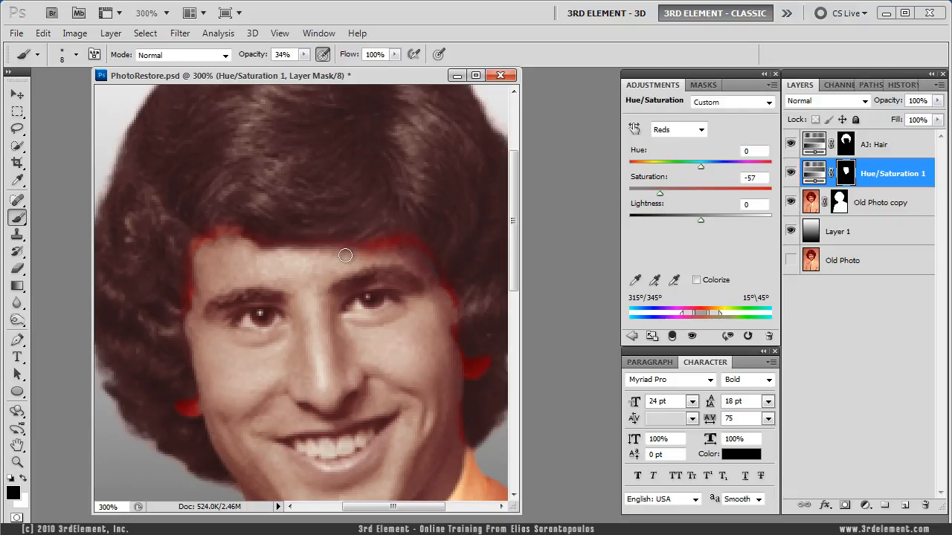
{"action": "key", "text": "x"}
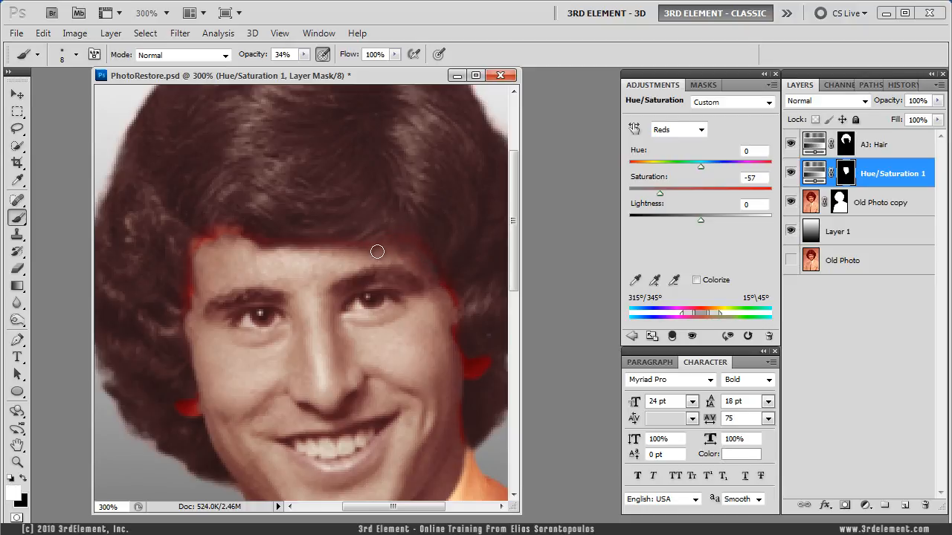
Raise the brush opacity to 43% and paint the mask over the remaining red fringe at the forehead corners and temples
{"action": "left_click_drag", "start_coordinate": [304, 56], "coordinate": [312, 75]}
{"action": "left_click", "coordinate": [389, 266]}
{"action": "left_click_drag", "start_coordinate": [199, 242], "coordinate": [197, 272]}
{"action": "mouse_move", "coordinate": [415, 246]}
{"action": "left_mouse_down"}
{"action": "mouse_move", "coordinate": [391, 261]}
{"action": "mouse_move", "coordinate": [364, 236]}
{"action": "left_mouse_up"}
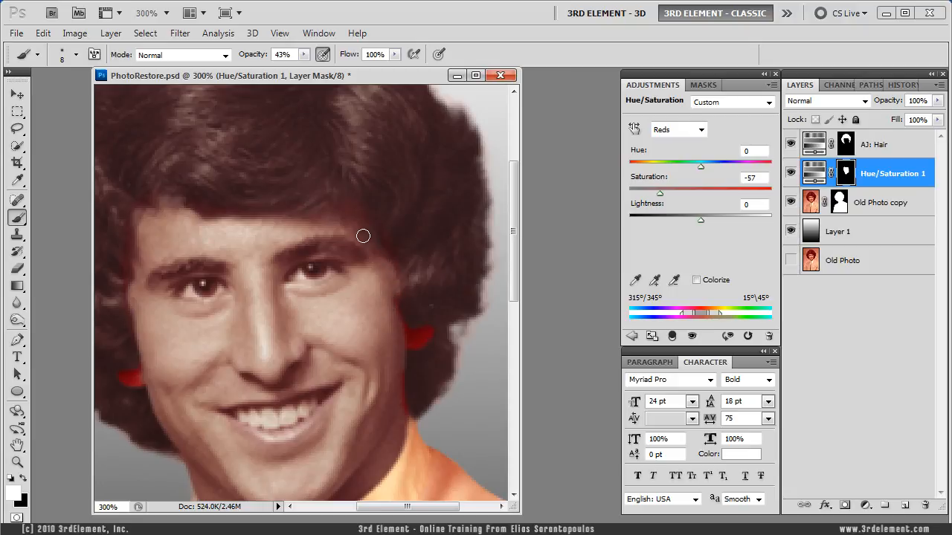
{"action": "key", "text": "shift+t"}
{"action": "left_click_drag", "start_coordinate": [203, 250], "coordinate": [318, 243]}
{"action": "key", "text": "super"}
{"action": "key", "text": "super"}
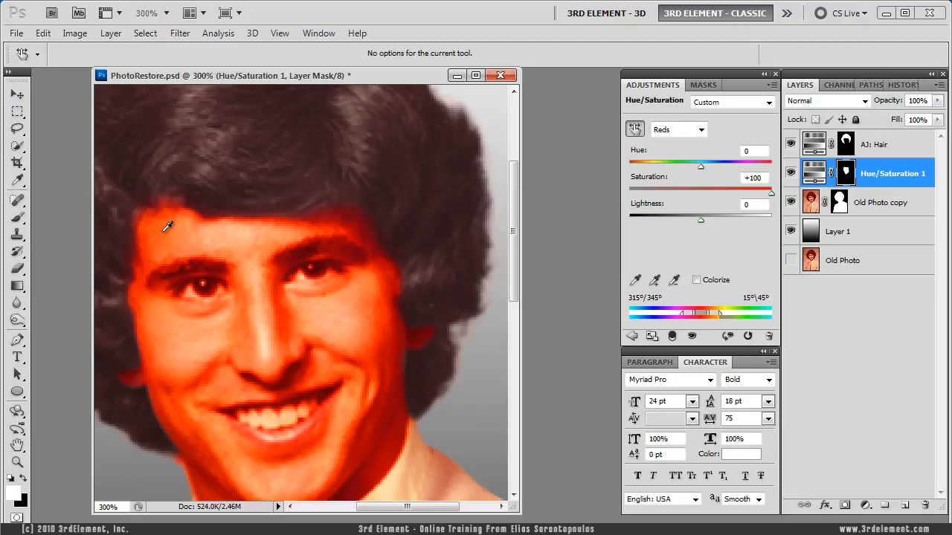
{"action": "key", "text": "ctrl+z"}
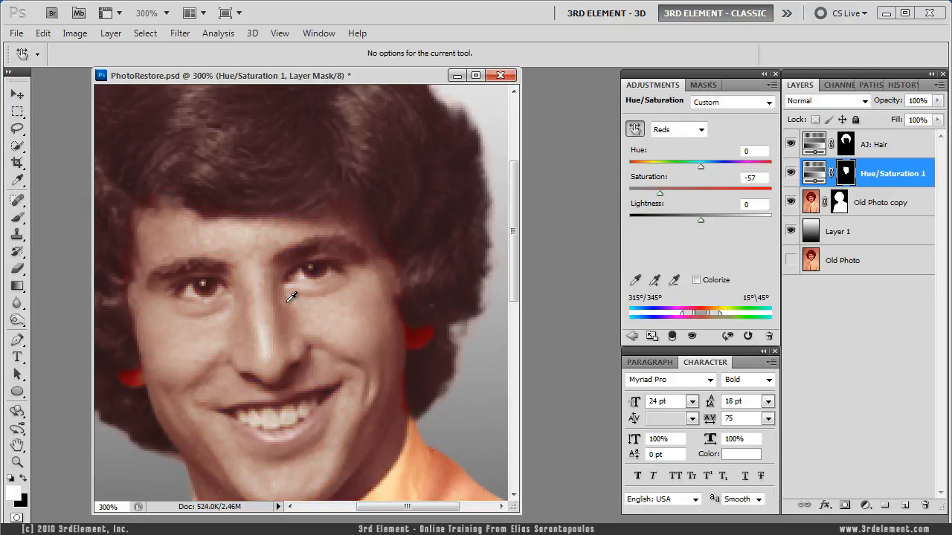
{"action": "key", "text": "b"}
Paint white on the face mask over the red earlobe and jaw edge on the collar side, using a size 3 brush at 100% opacity
{"action": "left_click_drag", "start_coordinate": [264, 283], "coordinate": [347, 295]}
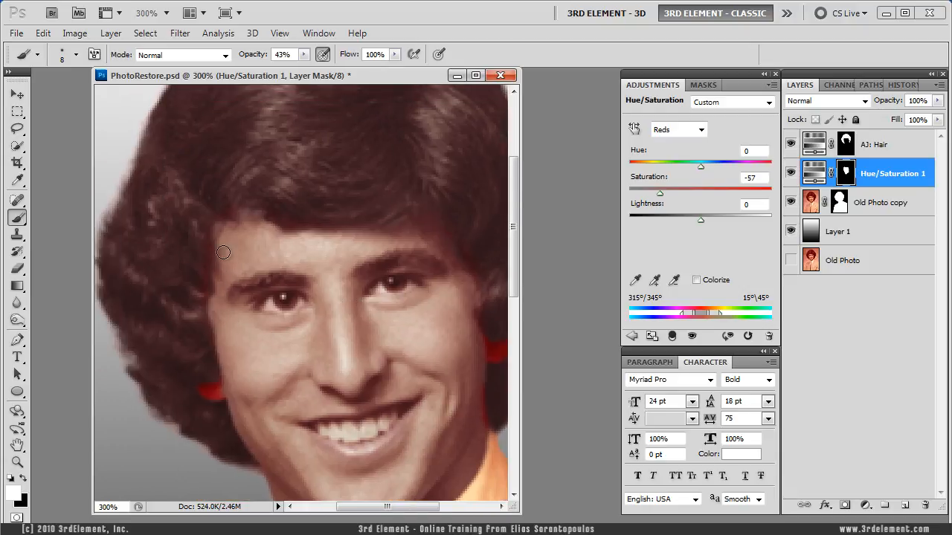
{"action": "left_click_drag", "start_coordinate": [417, 272], "coordinate": [304, 255]}
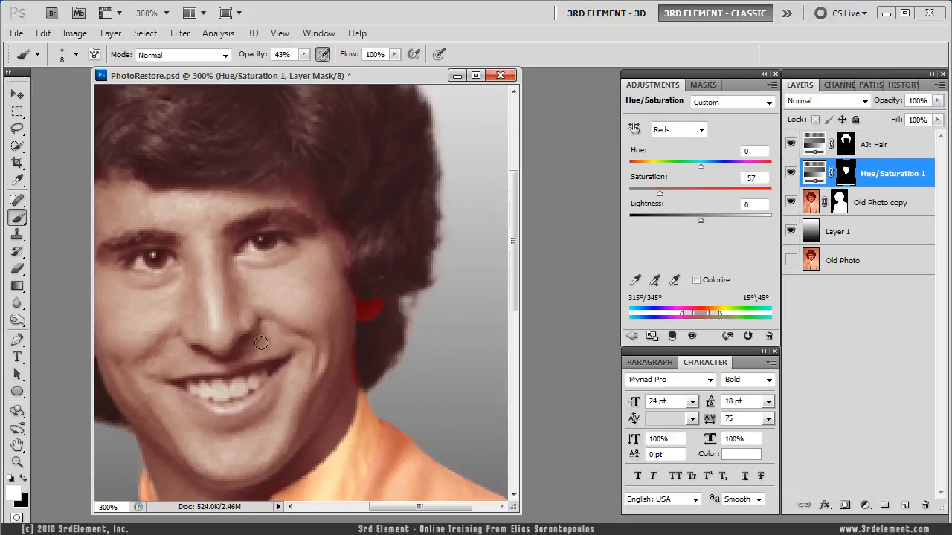
{"action": "left_click", "coordinate": [17, 461]}
{"action": "left_click", "coordinate": [361, 367]}
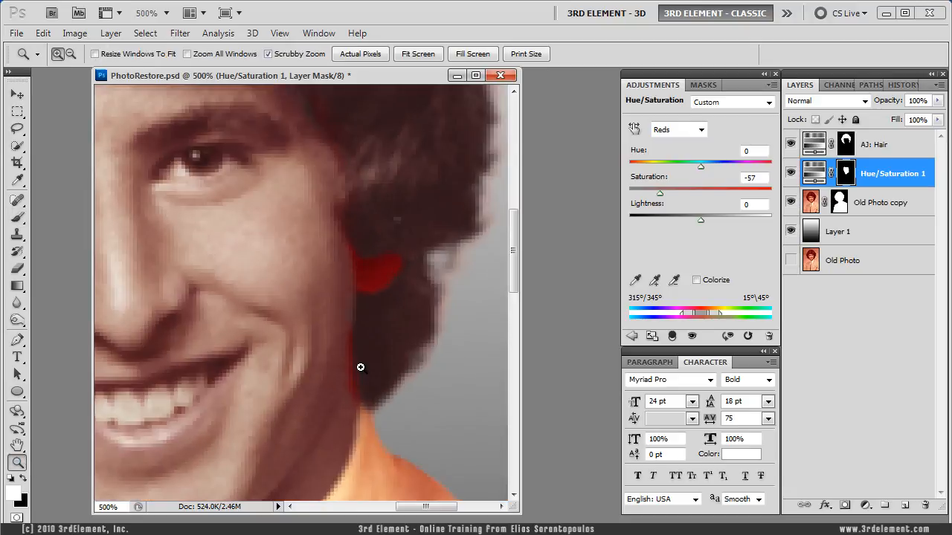
{"action": "left_click", "coordinate": [359, 365]}
{"action": "left_click", "coordinate": [367, 365], "text": "alt"}
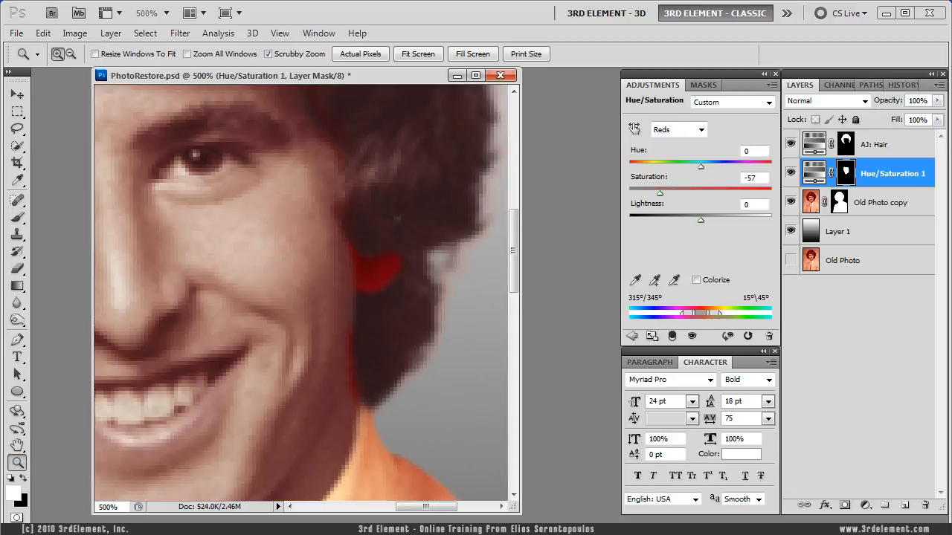
{"action": "key", "text": "b"}
{"action": "left_click", "coordinate": [304, 54]}
{"action": "left_click_drag", "start_coordinate": [303, 72], "coordinate": [401, 79]}
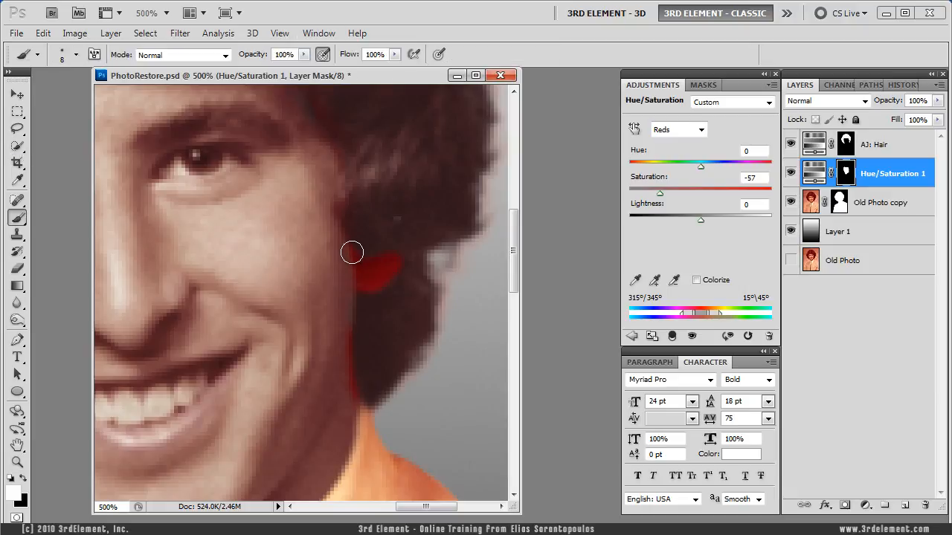
{"action": "key", "text": "bracketleft"}
{"action": "key", "text": "bracketleft"}
{"action": "key", "text": "bracketleft"}
{"action": "key", "text": "bracketleft"}
{"action": "left_click_drag", "start_coordinate": [385, 267], "coordinate": [370, 267]}
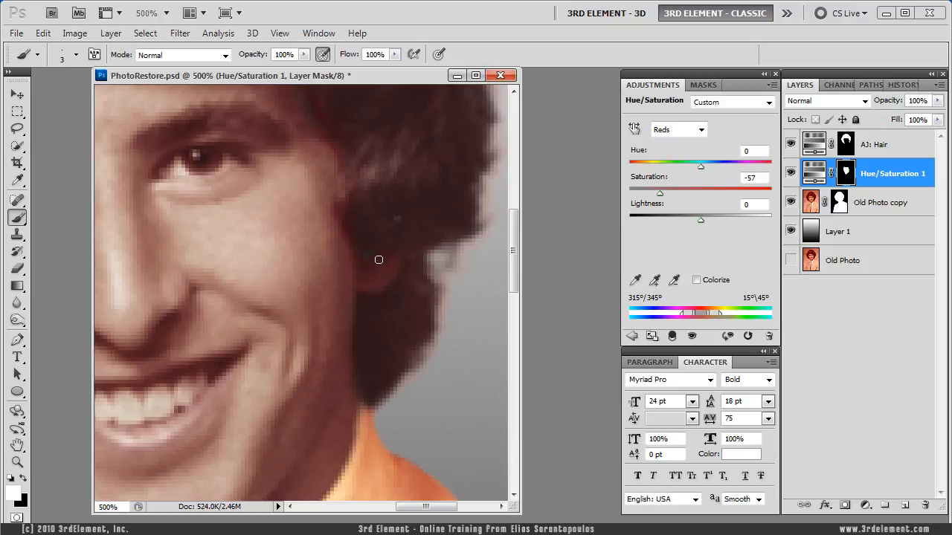
Refine the face mask where the temple meets the hair, painting black with the size 3 brush at 35% opacity
{"action": "key", "text": "x"}
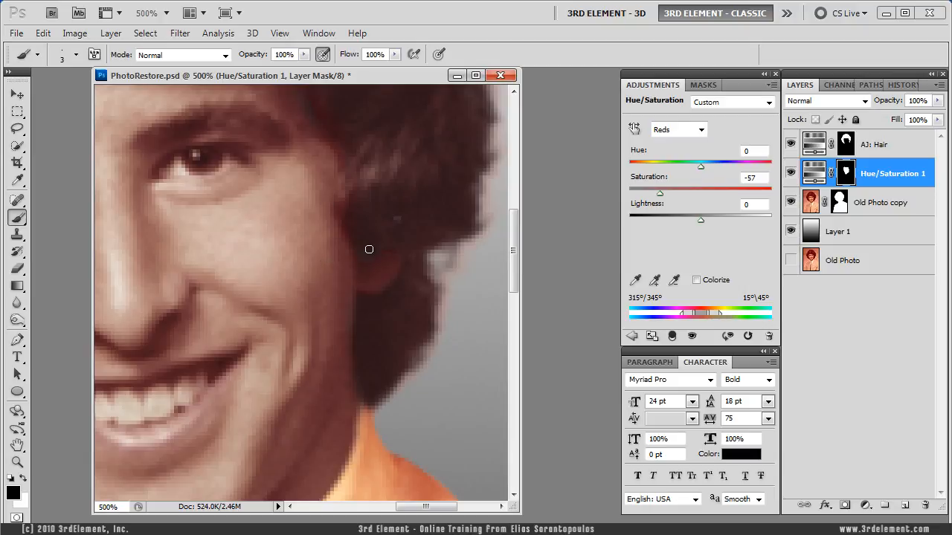
{"action": "left_click_drag", "start_coordinate": [312, 257], "coordinate": [413, 409]}
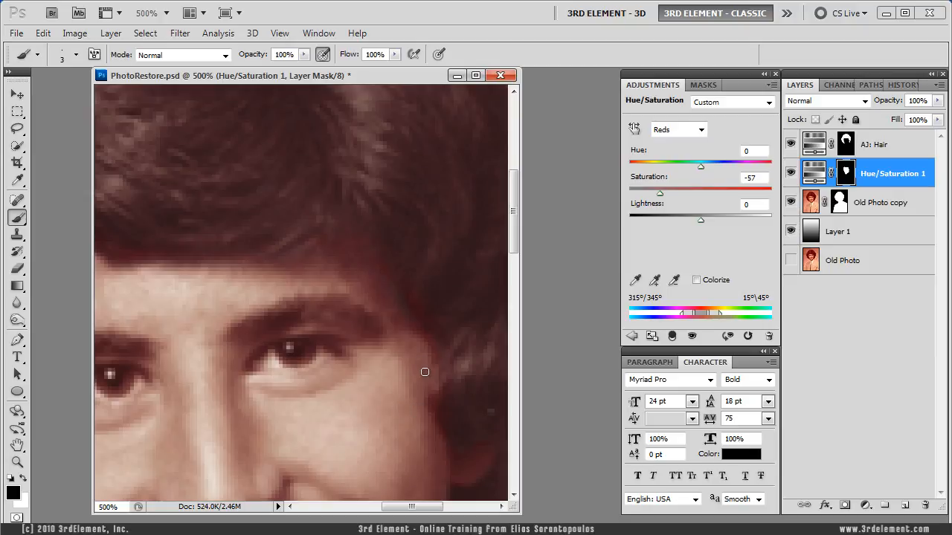
{"action": "key", "text": "x"}
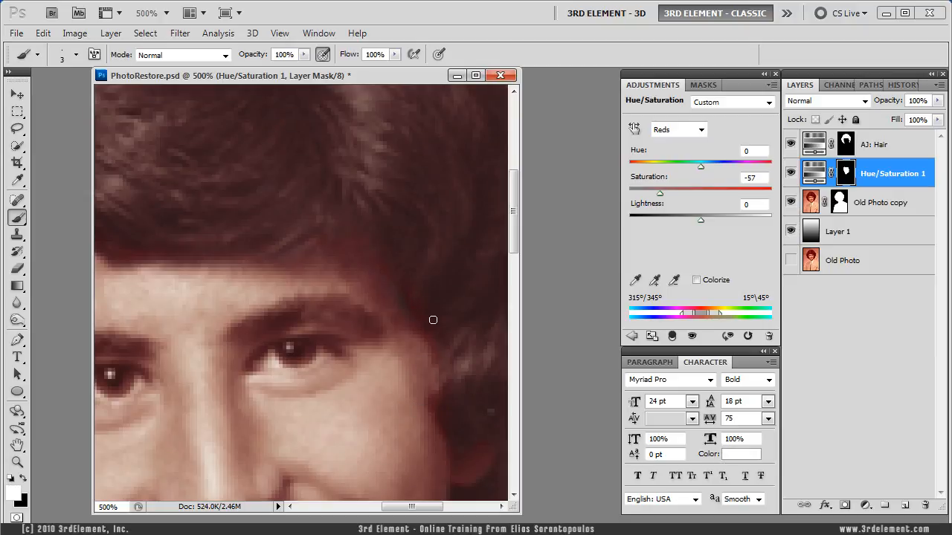
{"action": "key", "text": "x"}
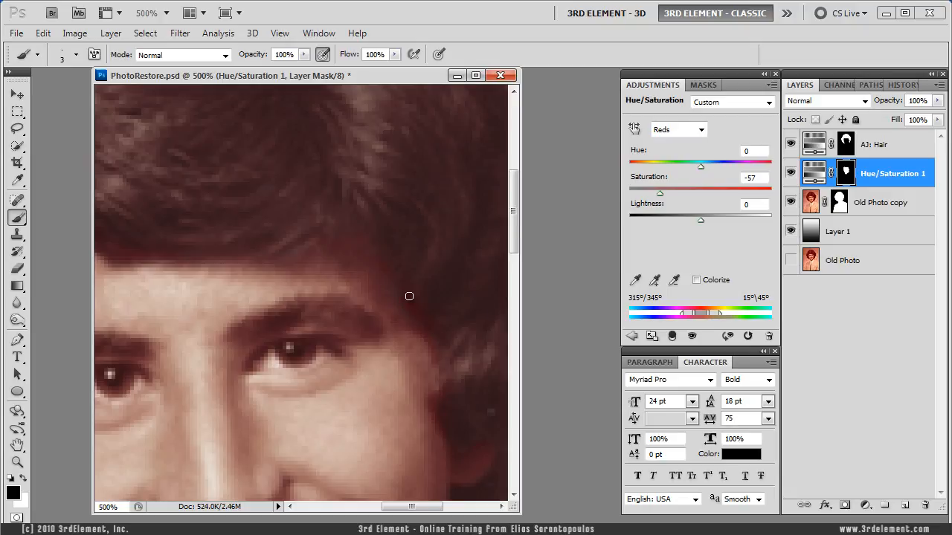
{"action": "left_click", "coordinate": [304, 54]}
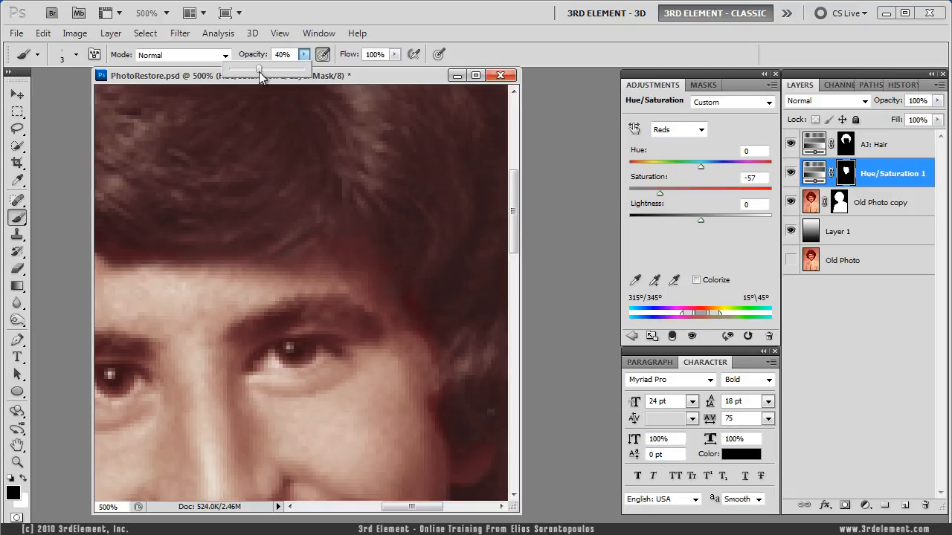
{"action": "left_click", "coordinate": [402, 305]}
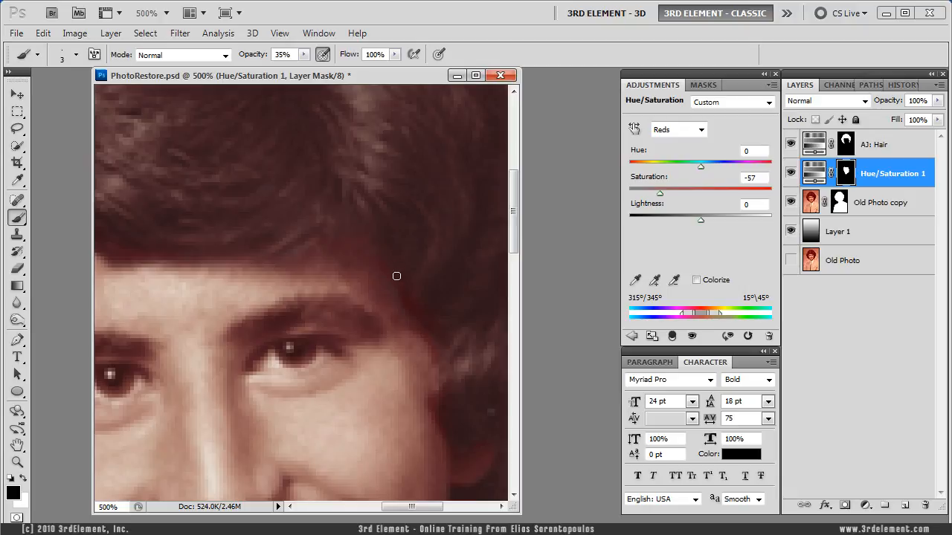
{"action": "left_click_drag", "start_coordinate": [397, 278], "coordinate": [429, 291]}
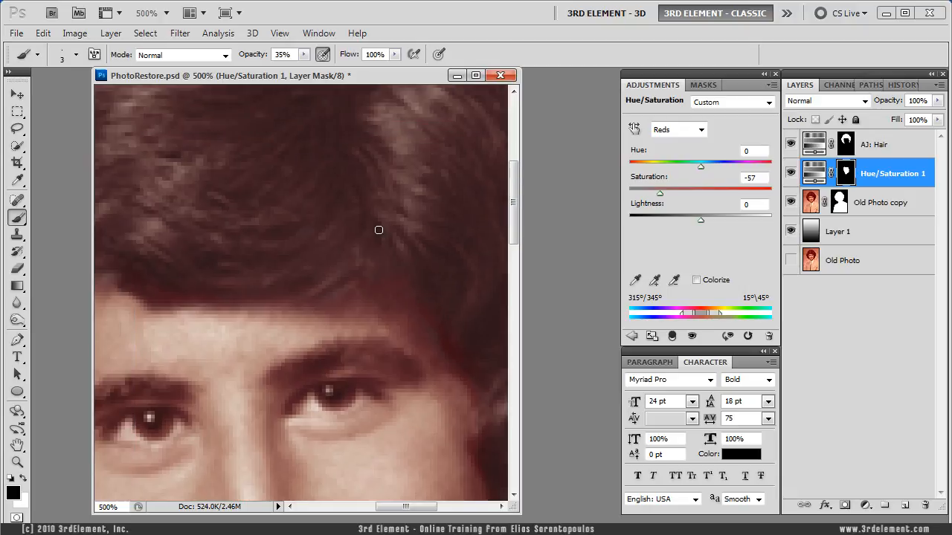
Blend the face mask along the forehead hairline and across to the opposite temple, painting white with a size 6 brush at 35% opacity
{"action": "key", "text": "bracketright"}
{"action": "key", "text": "bracketright"}
{"action": "key", "text": "bracketright"}
{"action": "key", "text": "x"}
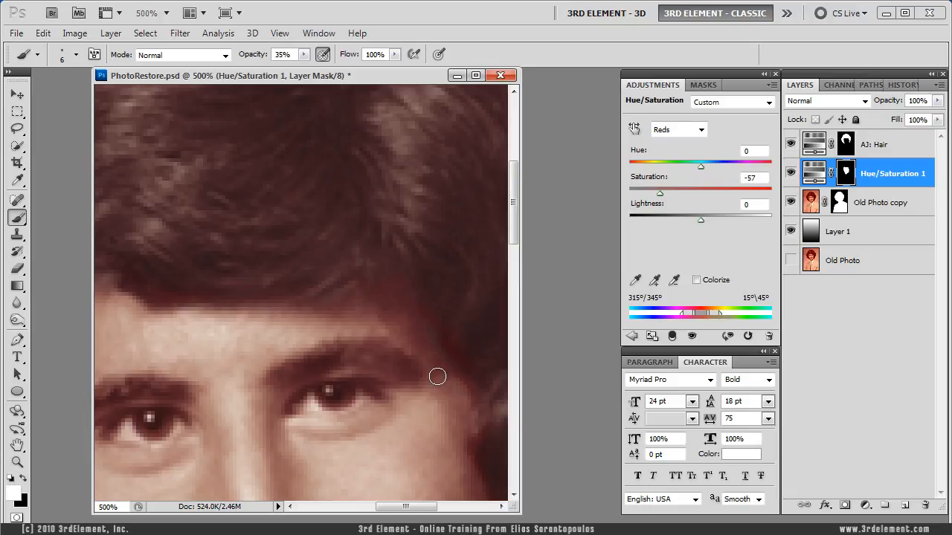
{"action": "left_click_drag", "start_coordinate": [362, 320], "coordinate": [413, 351]}
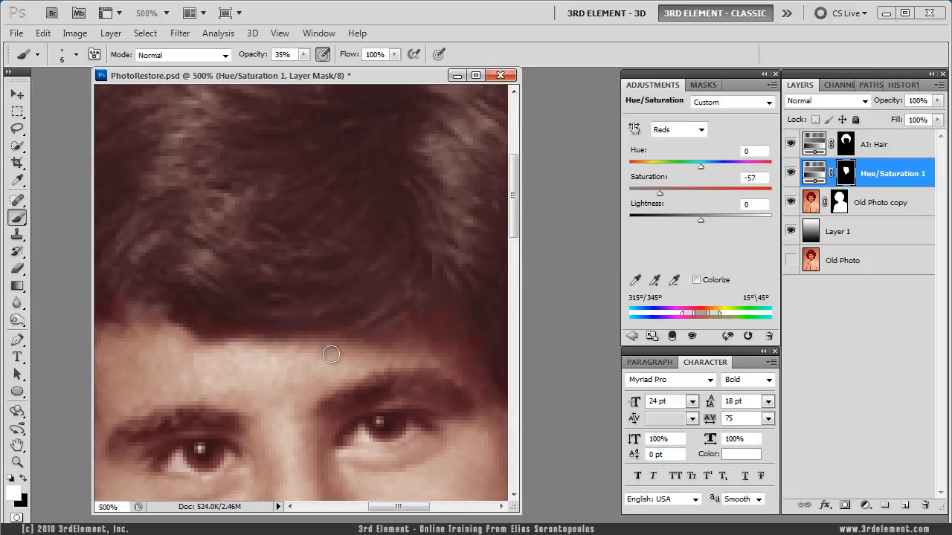
{"action": "left_click_drag", "start_coordinate": [199, 332], "coordinate": [272, 356]}
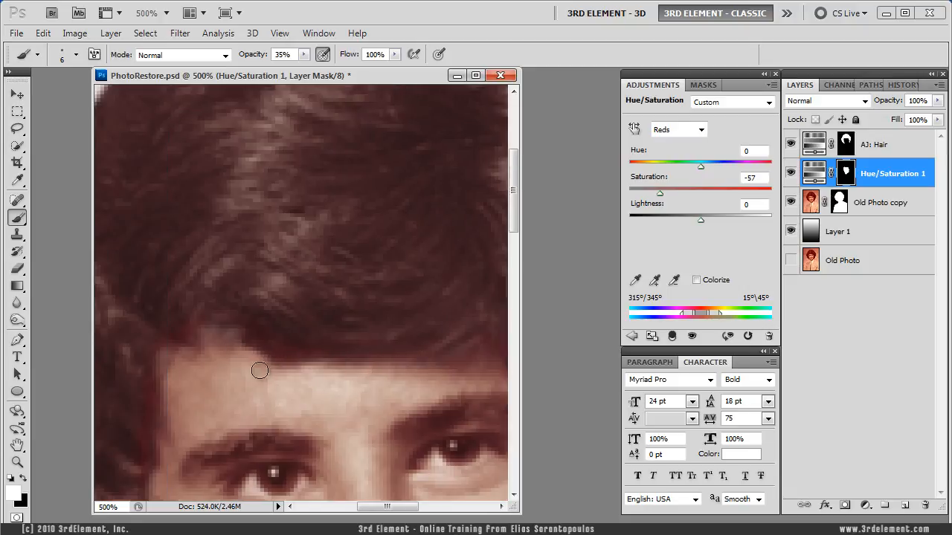
{"action": "left_click_drag", "start_coordinate": [195, 388], "coordinate": [266, 334]}
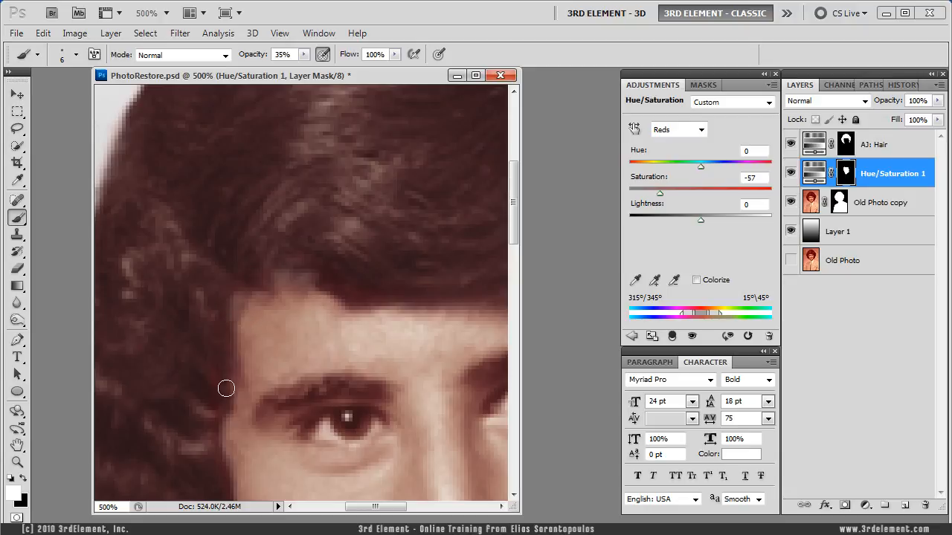
{"action": "left_click_drag", "start_coordinate": [257, 386], "coordinate": [279, 255]}
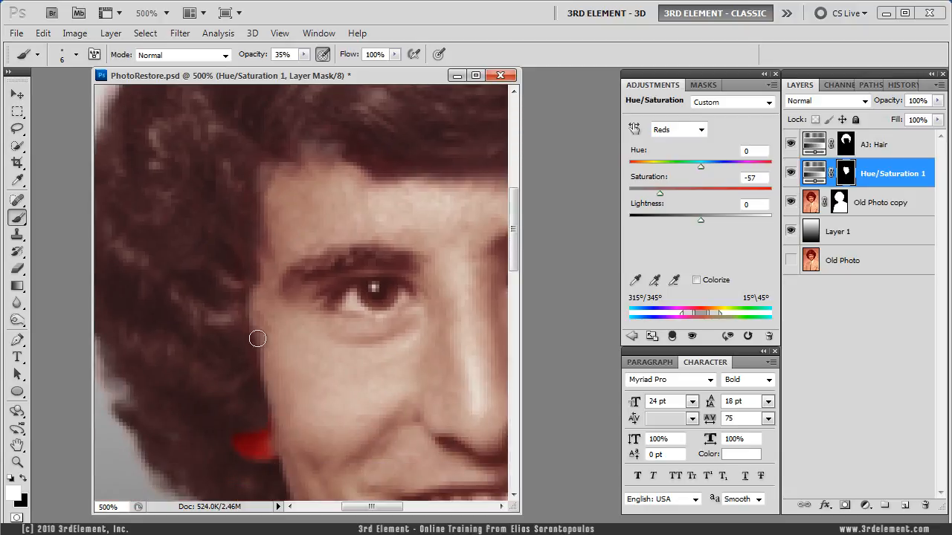
{"action": "mouse_move", "coordinate": [334, 419]}
{"action": "left_mouse_down"}
{"action": "mouse_move", "coordinate": [285, 322]}
{"action": "mouse_move", "coordinate": [264, 345]}
{"action": "mouse_move", "coordinate": [246, 346]}
{"action": "left_mouse_up"}
Paint white on the face mask over the remaining red earlobe with a size 3 brush at 100% opacity
{"action": "key", "text": "z"}
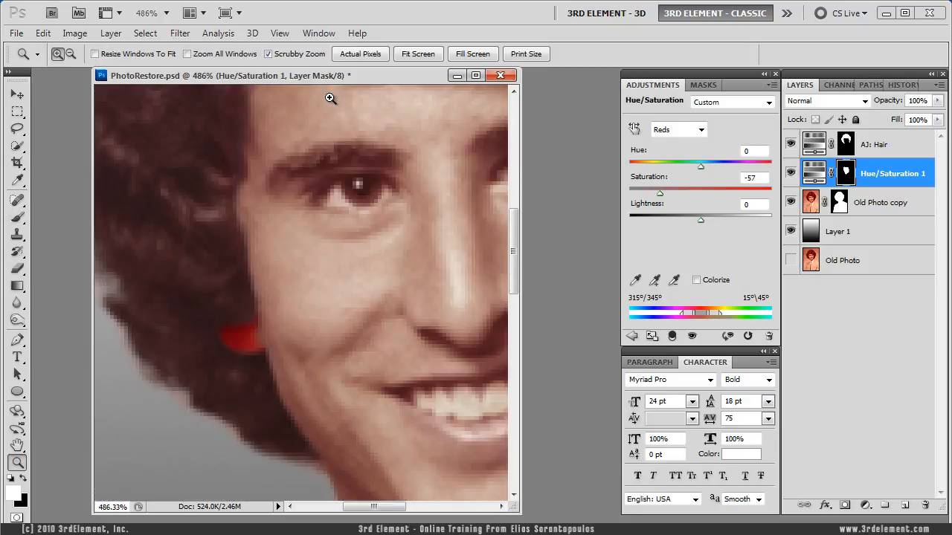
{"action": "key", "text": "b"}
{"action": "left_click_drag", "start_coordinate": [303, 54], "coordinate": [390, 81]}
{"action": "key", "text": "bracketleft"}
{"action": "key", "text": "bracketleft"}
{"action": "key", "text": "bracketleft"}
{"action": "left_click_drag", "start_coordinate": [257, 334], "coordinate": [247, 338]}
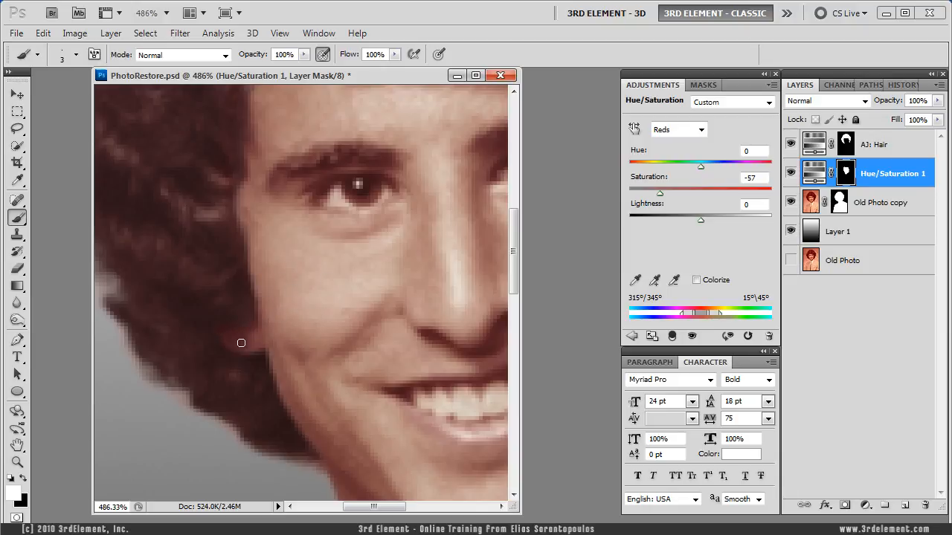
Add a Brightness/Contrast adjustment layer above the face's Hue/Saturation layer and clip it to that layer
{"action": "double_click", "coordinate": [17, 462]}
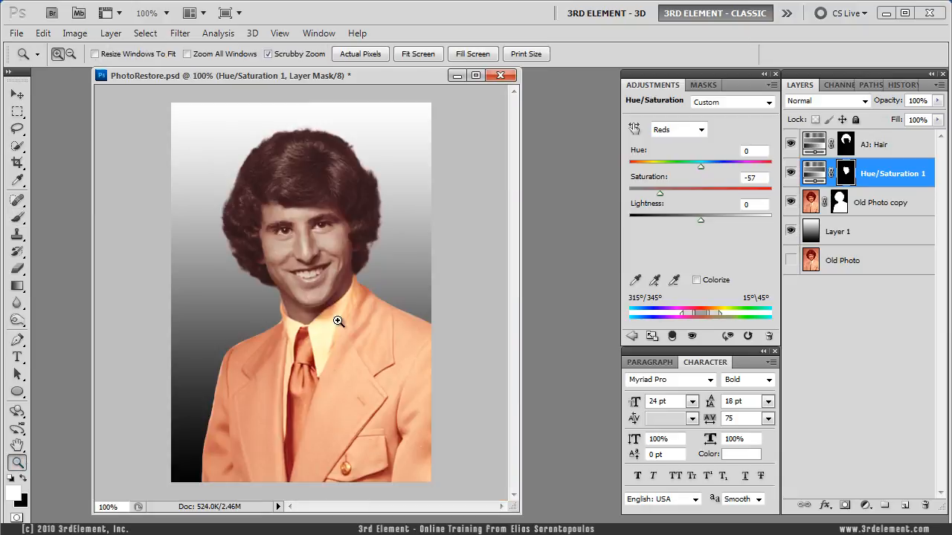
{"action": "left_click", "coordinate": [21, 96]}
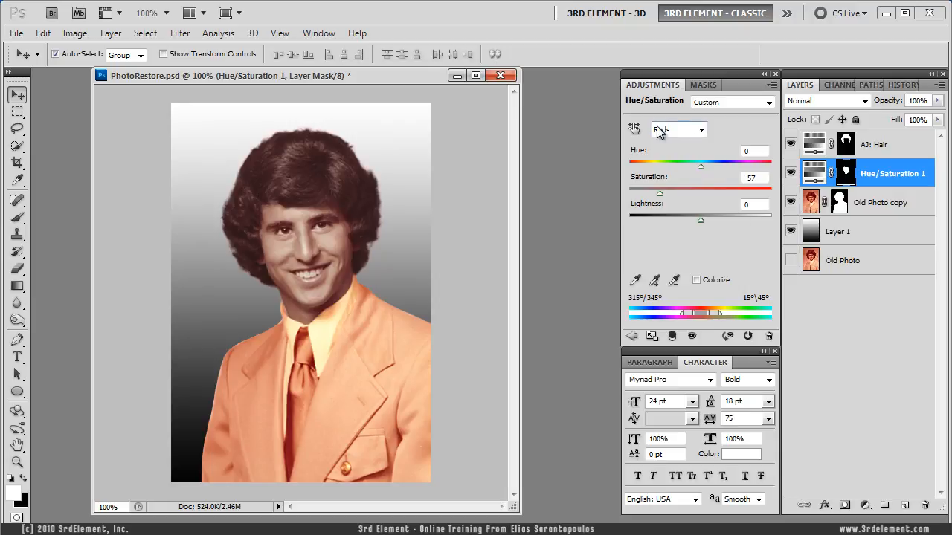
{"action": "left_click", "coordinate": [630, 337]}
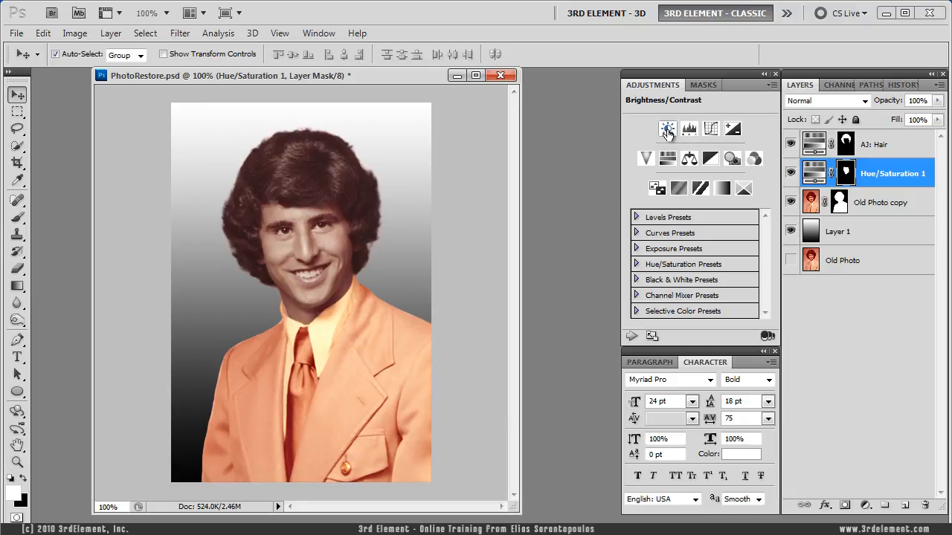
{"action": "left_click", "coordinate": [667, 130]}
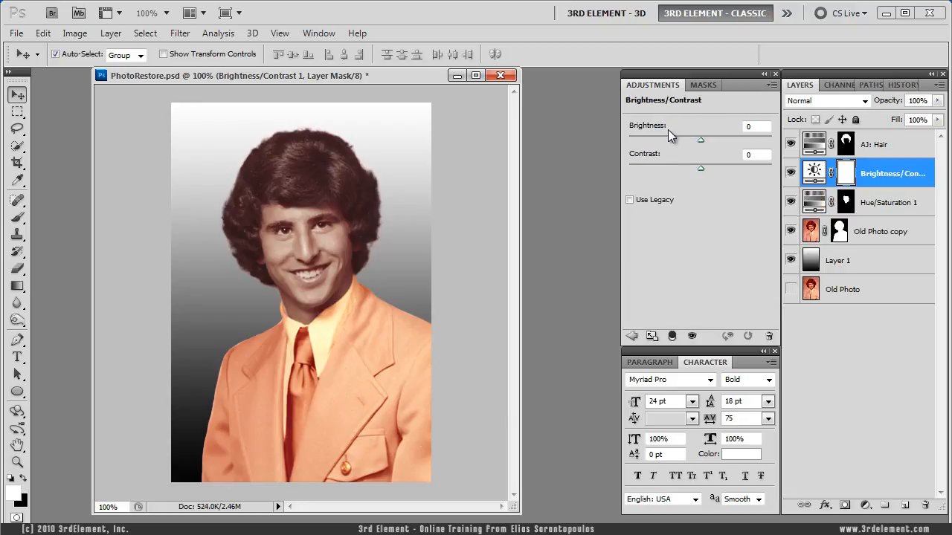
{"action": "mouse_move", "coordinate": [700, 140]}
{"action": "left_mouse_down"}
{"action": "mouse_move", "coordinate": [749, 139]}
{"action": "mouse_move", "coordinate": [665, 136]}
{"action": "mouse_move", "coordinate": [765, 142]}
{"action": "mouse_move", "coordinate": [687, 136]}
{"action": "mouse_move", "coordinate": [730, 136]}
{"action": "mouse_move", "coordinate": [709, 137]}
{"action": "left_mouse_up"}
{"action": "key", "text": "ctrl+z"}
{"action": "left_click", "coordinate": [671, 338]}
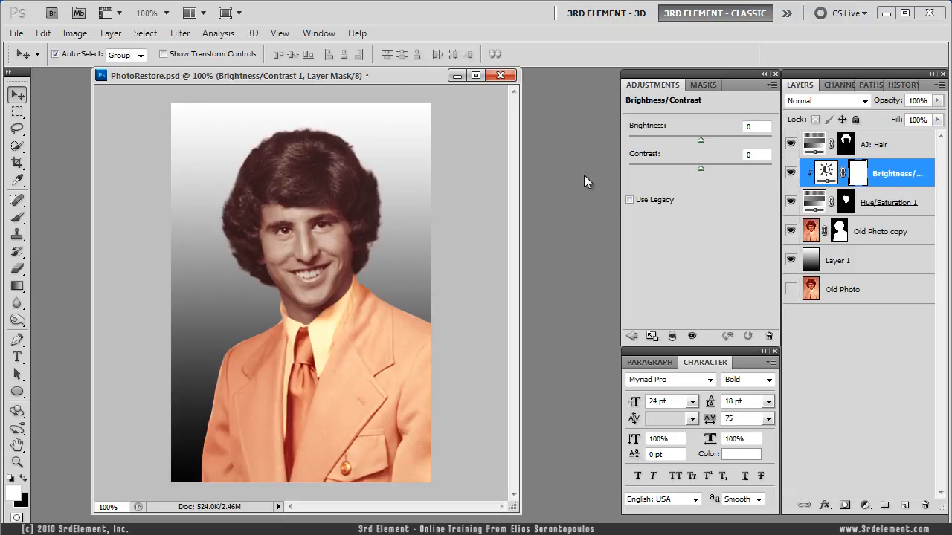
Set the face's clipped Brightness/Contrast adjustment to Brightness 12 and Contrast 37
{"action": "left_click_drag", "start_coordinate": [700, 139], "coordinate": [727, 170]}
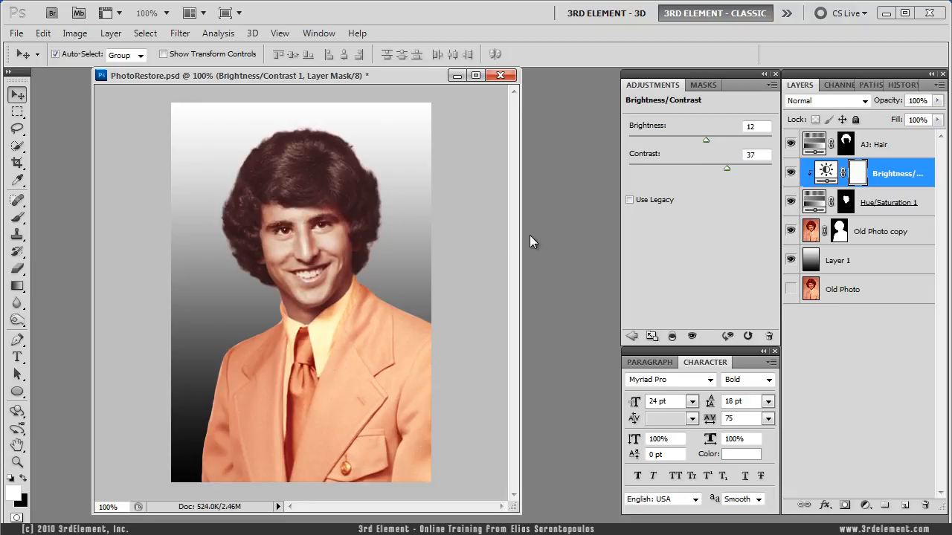
On the Old Photo copy layer, outline the man's teeth with the Lasso tool at 0 px feather
{"action": "left_click", "coordinate": [810, 236]}
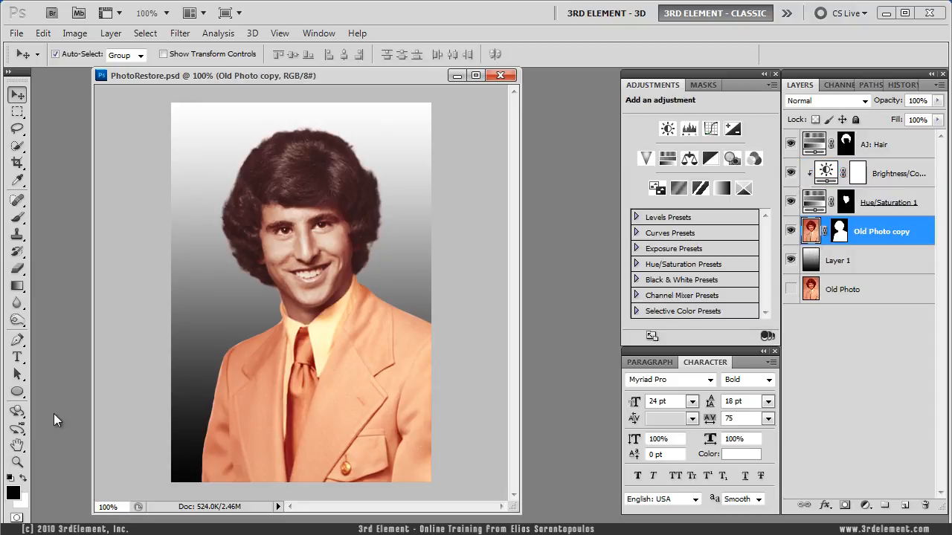
{"action": "left_click", "coordinate": [19, 461]}
{"action": "left_click_drag", "start_coordinate": [326, 278], "coordinate": [384, 291]}
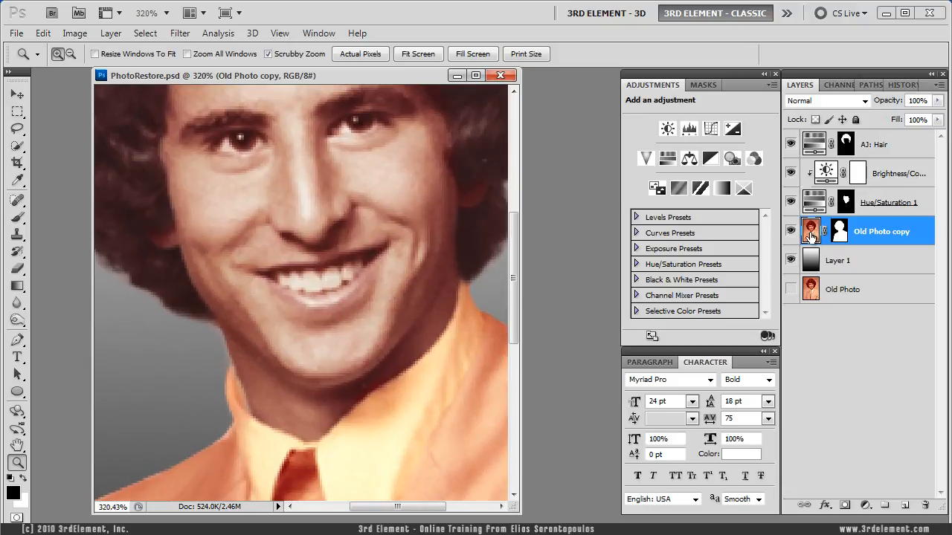
{"action": "left_click", "coordinate": [18, 129]}
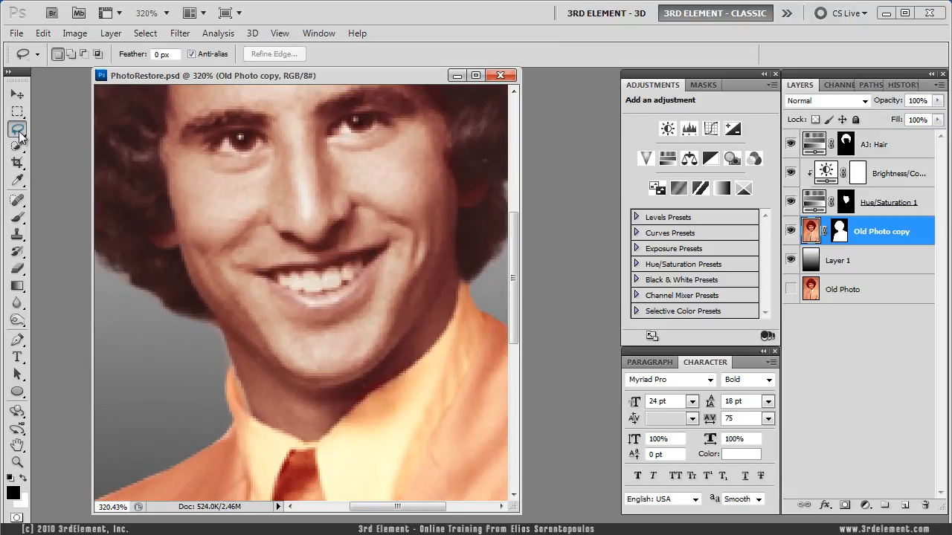
{"action": "left_click", "coordinate": [74, 130]}
{"action": "left_click", "coordinate": [17, 463]}
{"action": "left_click", "coordinate": [308, 297]}
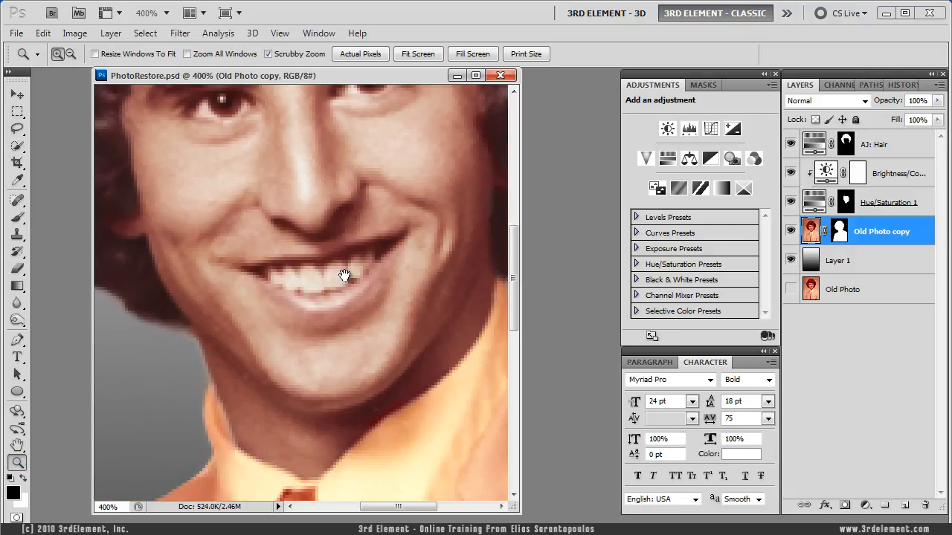
{"action": "left_click", "coordinate": [330, 279]}
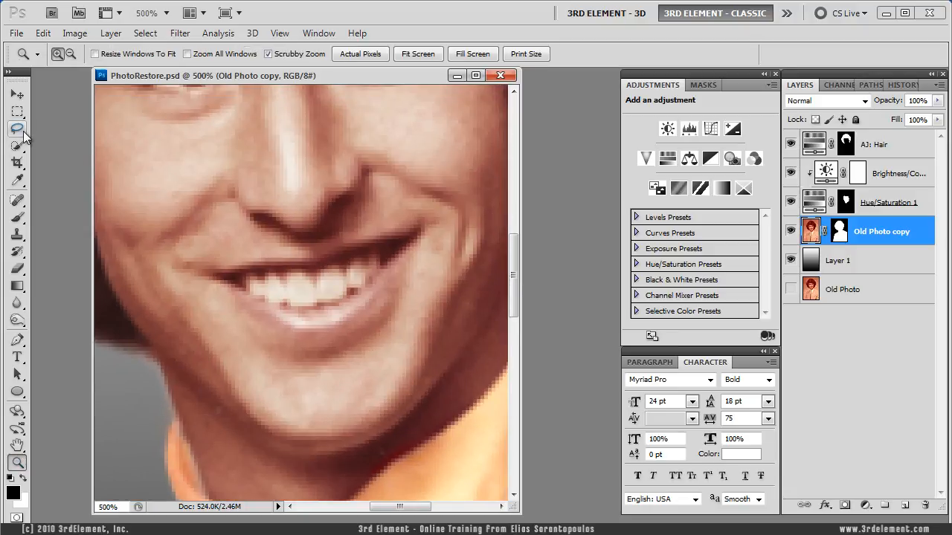
{"action": "left_click", "coordinate": [21, 131]}
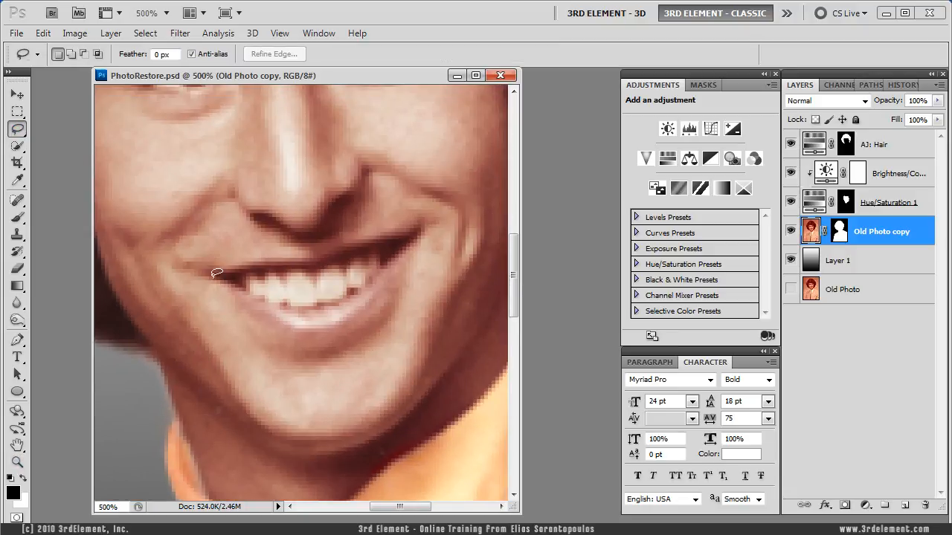
{"action": "left_click_drag", "start_coordinate": [264, 276], "coordinate": [266, 288]}
{"action": "left_click", "coordinate": [253, 281]}
{"action": "mouse_move", "coordinate": [275, 272]}
{"action": "left_mouse_down"}
{"action": "mouse_move", "coordinate": [316, 272]}
{"action": "mouse_move", "coordinate": [312, 279]}
{"action": "mouse_move", "coordinate": [340, 267]}
{"action": "left_mouse_up"}
{"action": "left_click_drag", "start_coordinate": [374, 251], "coordinate": [380, 271]}
{"action": "left_click_drag", "start_coordinate": [250, 283], "coordinate": [245, 284]}
{"action": "left_click", "coordinate": [17, 95]}
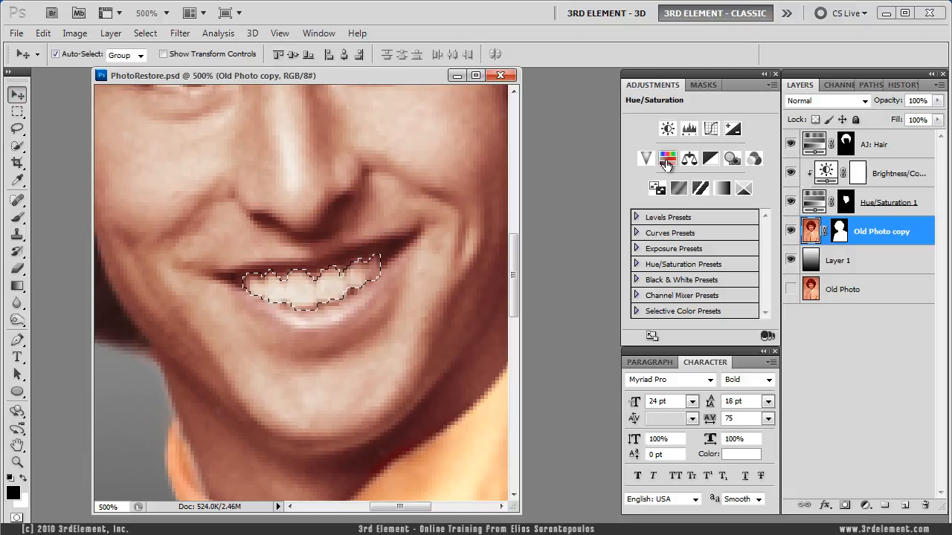
Add a Hue/Saturation adjustment layer masked to the teeth and set the Yellows saturation to -65
{"action": "left_click", "coordinate": [667, 158]}
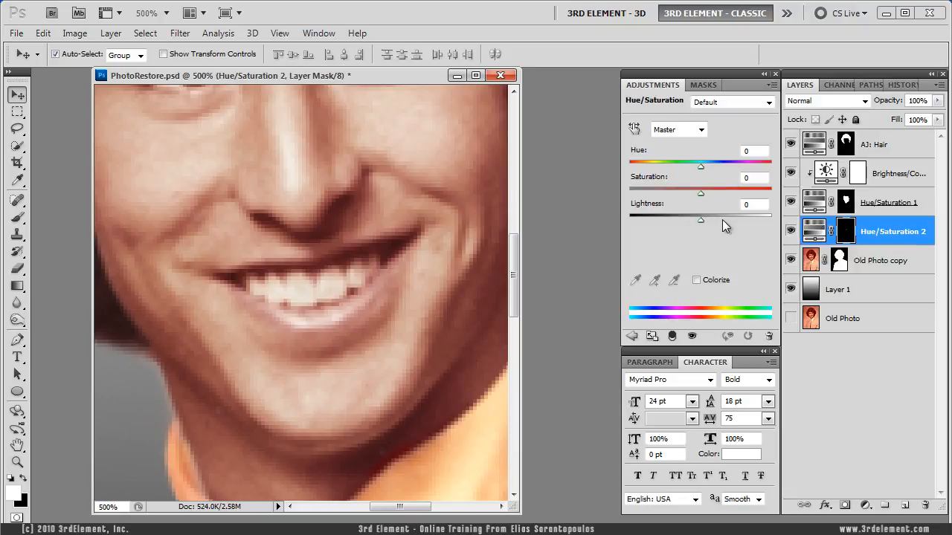
{"action": "left_click_drag", "start_coordinate": [703, 223], "coordinate": [660, 194]}
{"action": "left_click", "coordinate": [701, 130]}
{"action": "left_click", "coordinate": [699, 168]}
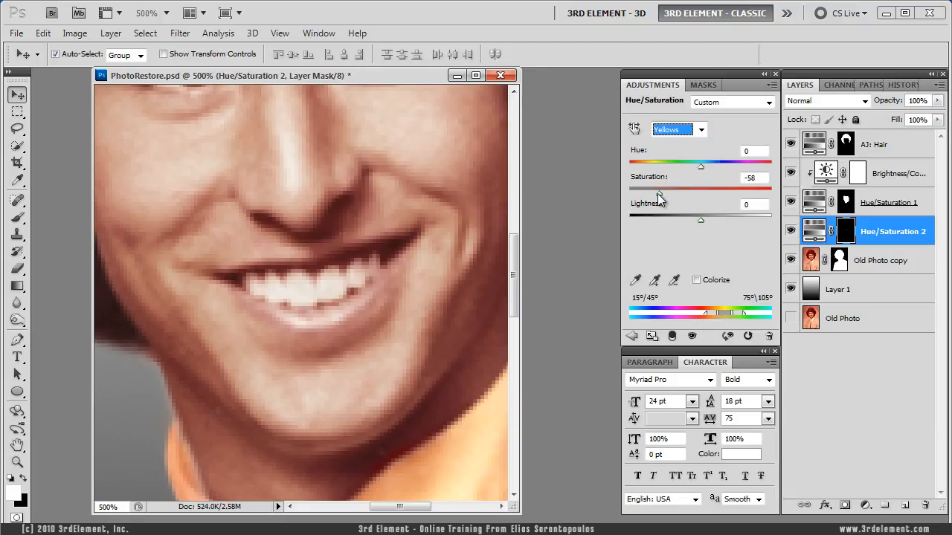
{"action": "double_click", "coordinate": [17, 463]}
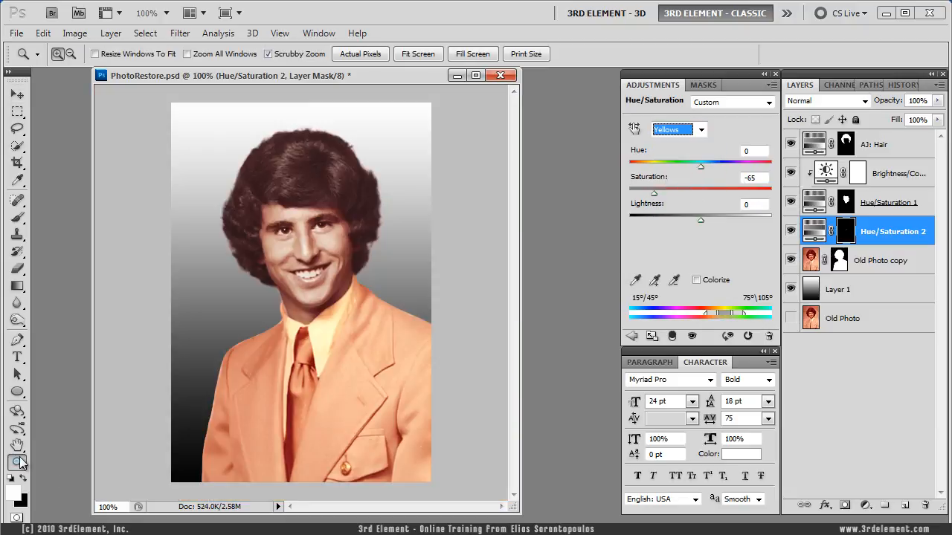
{"action": "left_click", "coordinate": [17, 94]}
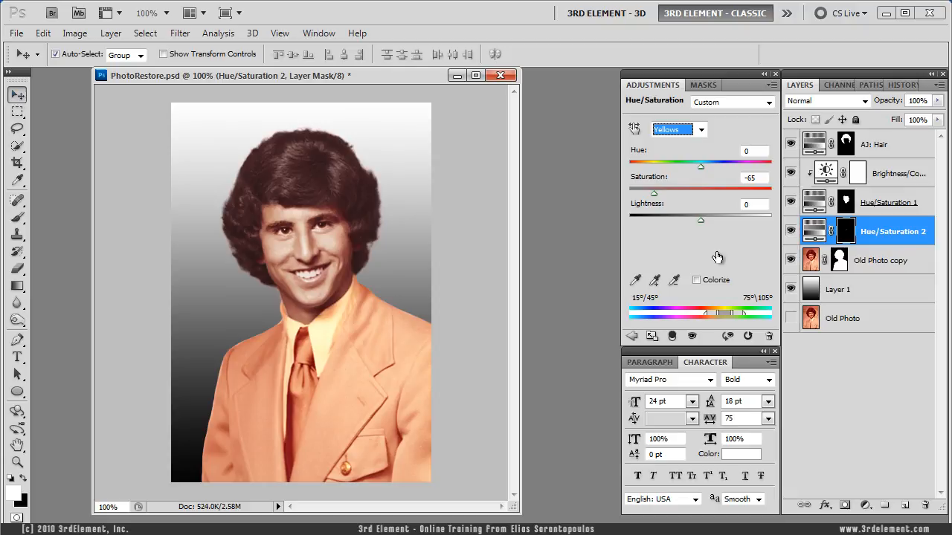
Rename the teeth's Hue/Saturation layer "AJ: Teeth"
{"action": "double_click", "coordinate": [900, 232]}
{"action": "type", "text": "AJ: Tee"}
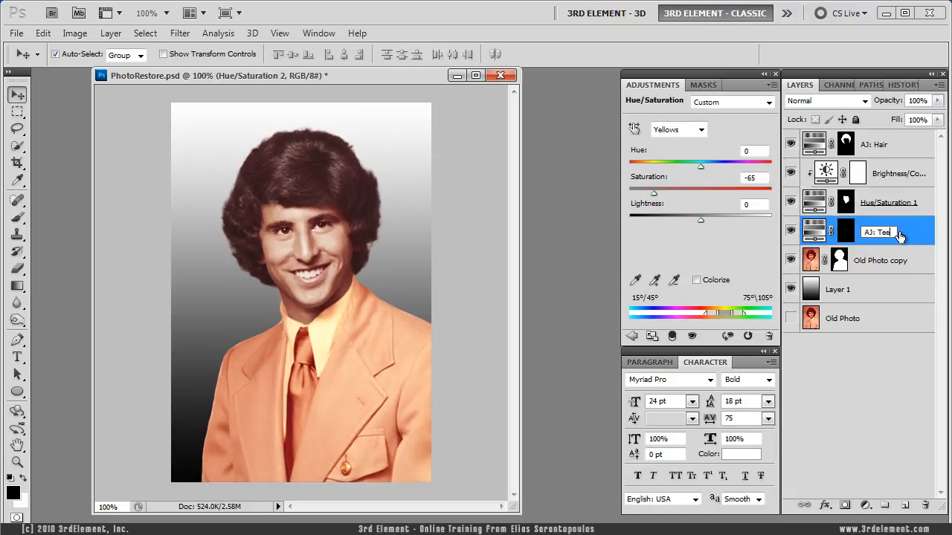
{"action": "key", "text": "Return"}
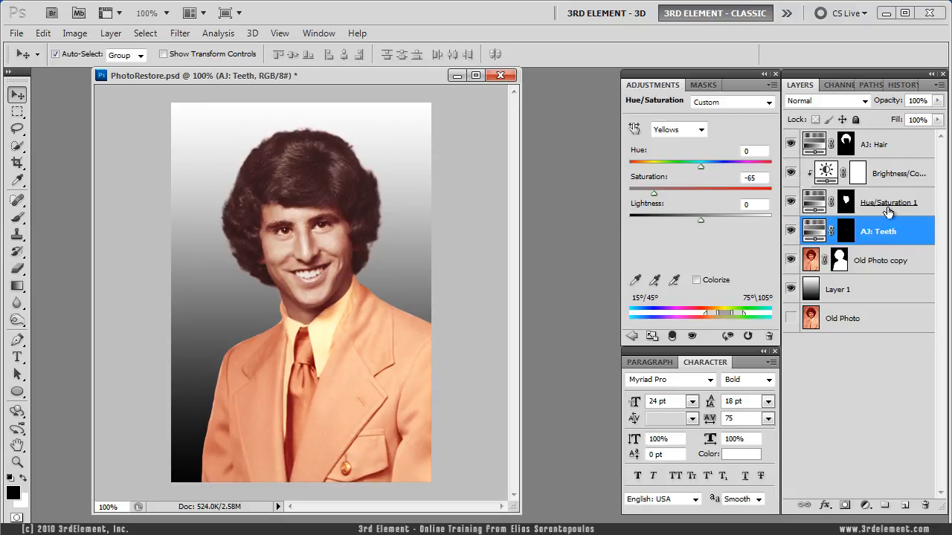
Rename the face's Hue/Saturation layer "AJ: Face"
{"action": "left_click", "coordinate": [889, 207]}
{"action": "double_click", "coordinate": [890, 206]}
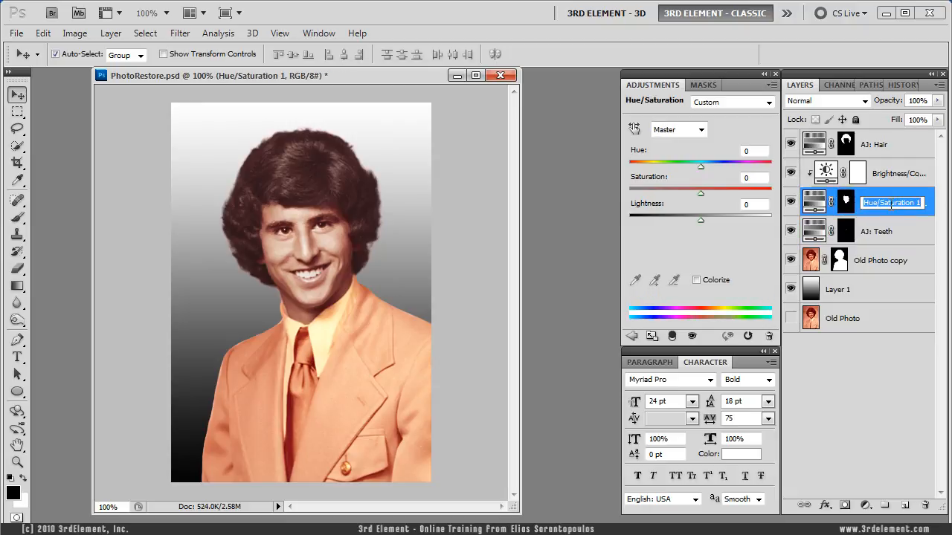
{"action": "type", "text": "AJ:"}
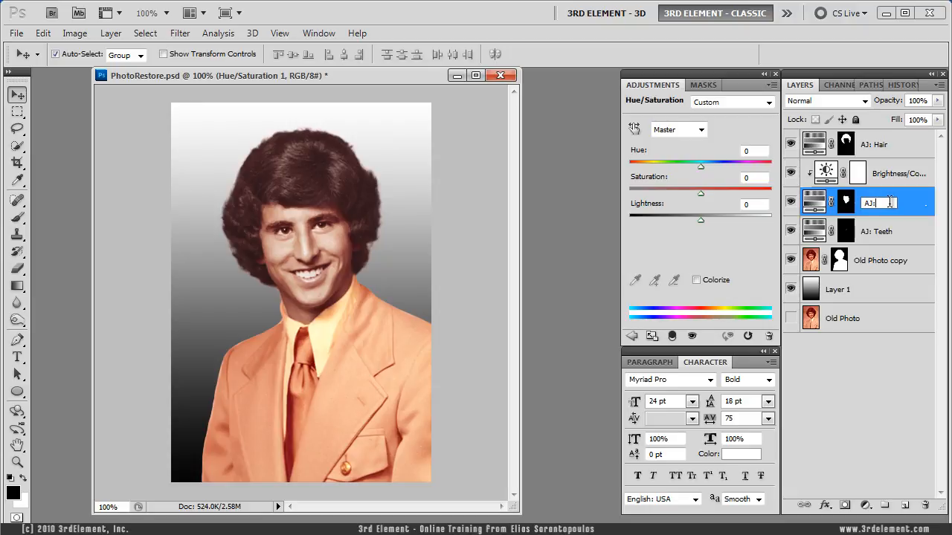
{"action": "type", "text": " Face"}
{"action": "key", "text": "Return"}
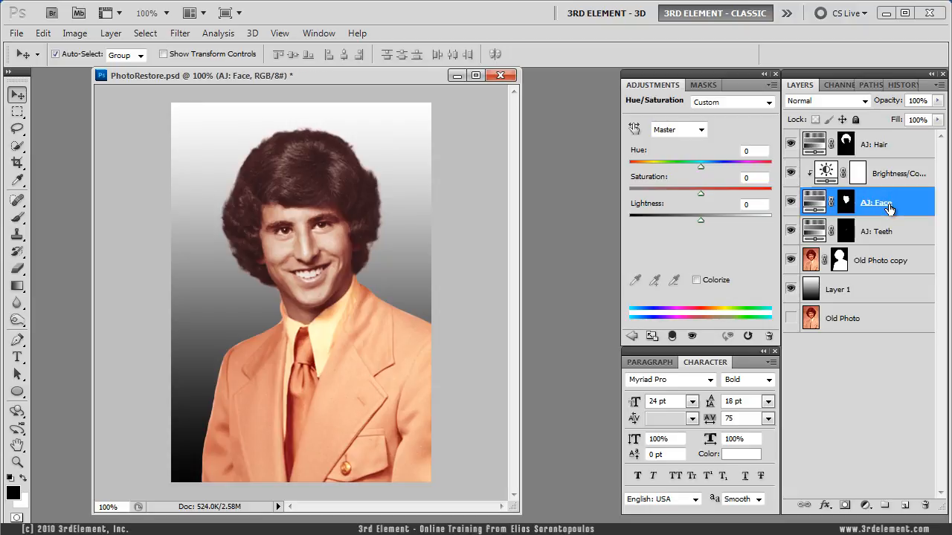
Rename the clipped Brightness/Contrast layer "AJ: Face" and save the document
{"action": "double_click", "coordinate": [898, 175]}
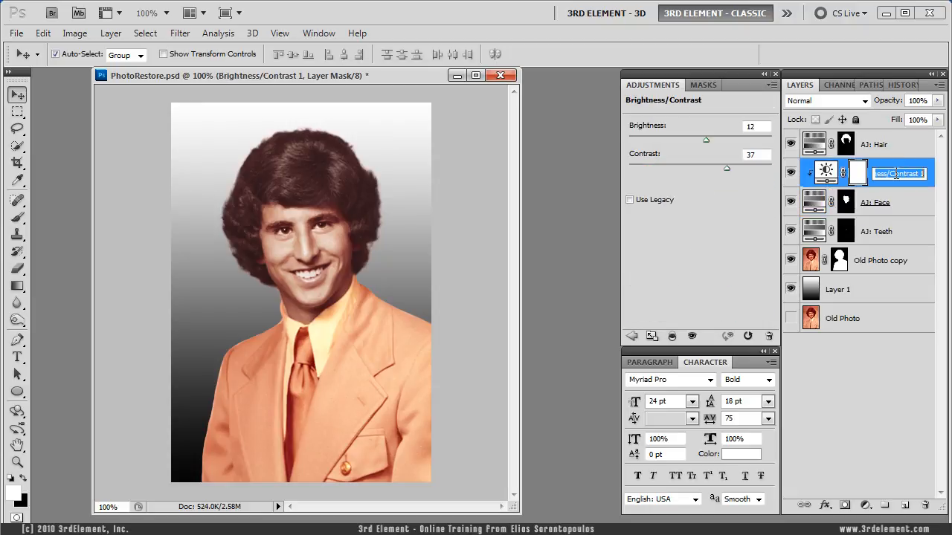
{"action": "type", "text": "A"}
{"action": "key", "text": "Return"}
{"action": "key", "text": "ctrl+s"}
On the Old Photo copy layer, select the jacket with the size 10 Quick Selection tool, subtracting the shirt and tie
{"action": "left_click", "coordinate": [386, 293]}
{"action": "left_click", "coordinate": [381, 357]}
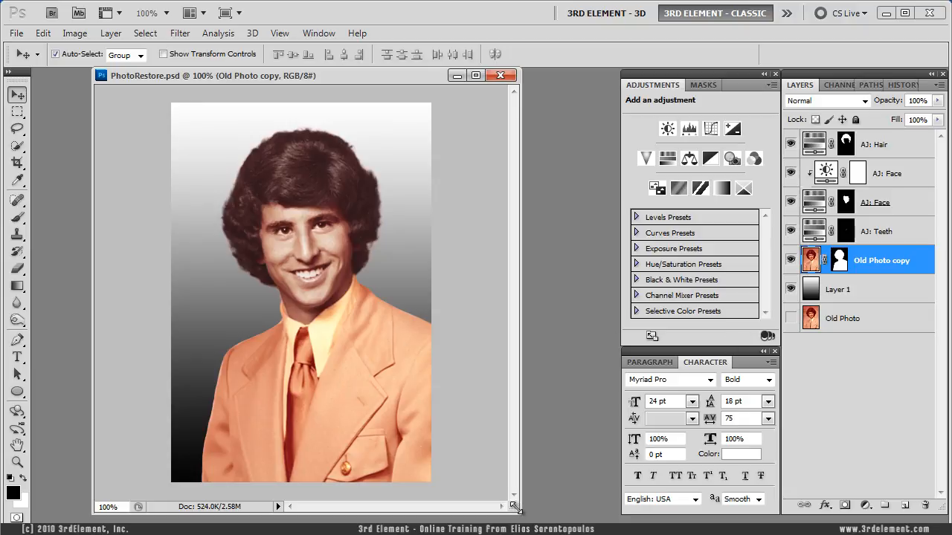
{"action": "left_click_drag", "start_coordinate": [513, 505], "coordinate": [492, 510]}
{"action": "left_click", "coordinate": [17, 462]}
{"action": "left_click", "coordinate": [345, 415]}
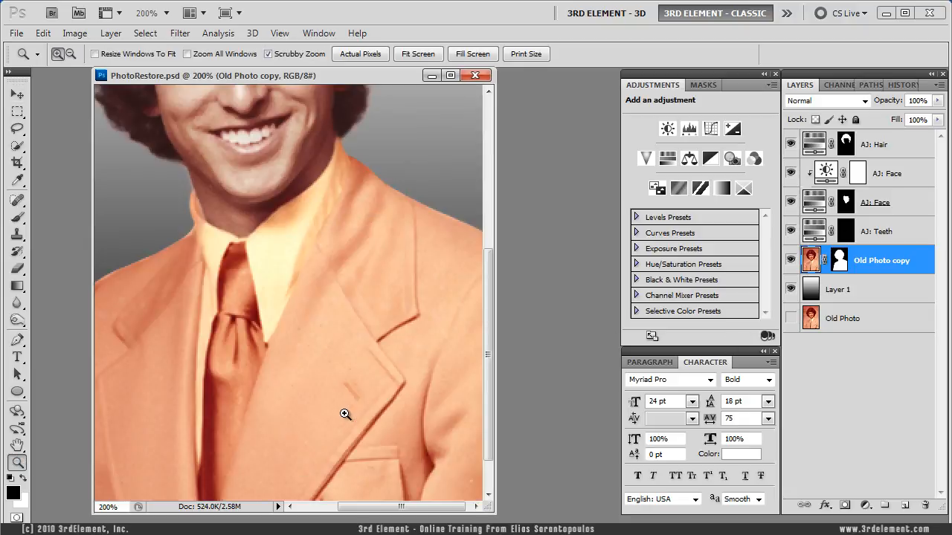
{"action": "double_click", "coordinate": [18, 463]}
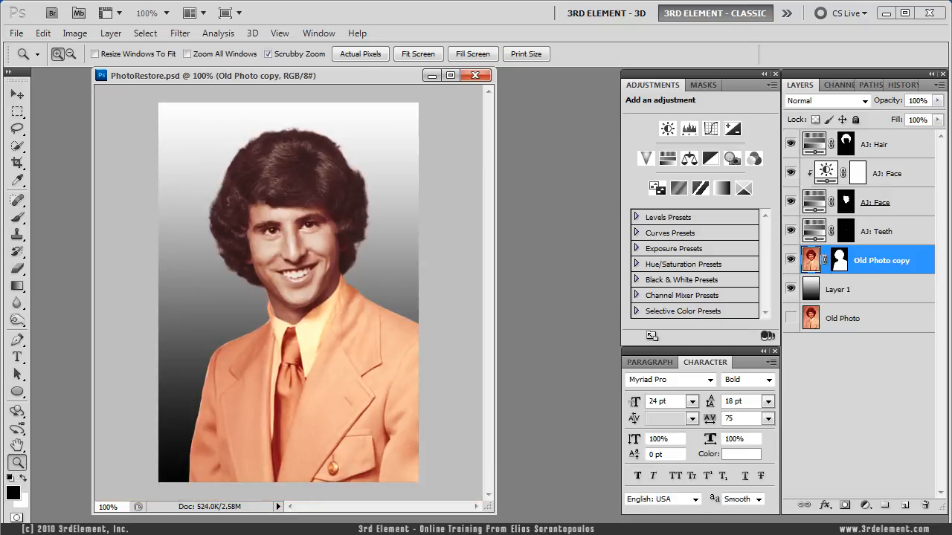
{"action": "left_click", "coordinate": [18, 96]}
{"action": "left_click", "coordinate": [20, 150]}
{"action": "left_click", "coordinate": [76, 152]}
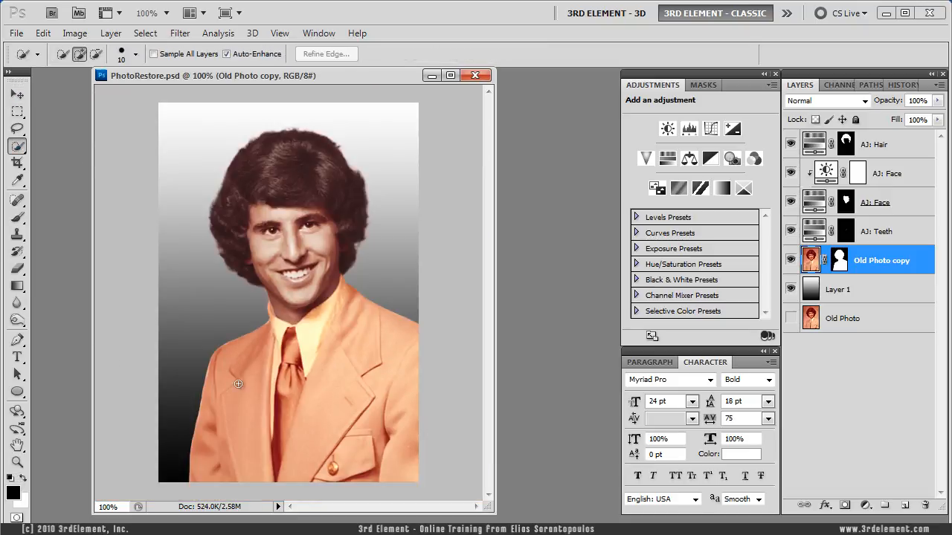
{"action": "mouse_move", "coordinate": [252, 380]}
{"action": "left_mouse_down"}
{"action": "mouse_move", "coordinate": [257, 352]}
{"action": "mouse_move", "coordinate": [223, 449]}
{"action": "mouse_move", "coordinate": [317, 435]}
{"action": "mouse_move", "coordinate": [355, 328]}
{"action": "mouse_move", "coordinate": [375, 327]}
{"action": "mouse_move", "coordinate": [403, 359]}
{"action": "mouse_move", "coordinate": [408, 388]}
{"action": "mouse_move", "coordinate": [397, 356]}
{"action": "mouse_move", "coordinate": [349, 379]}
{"action": "left_mouse_up"}
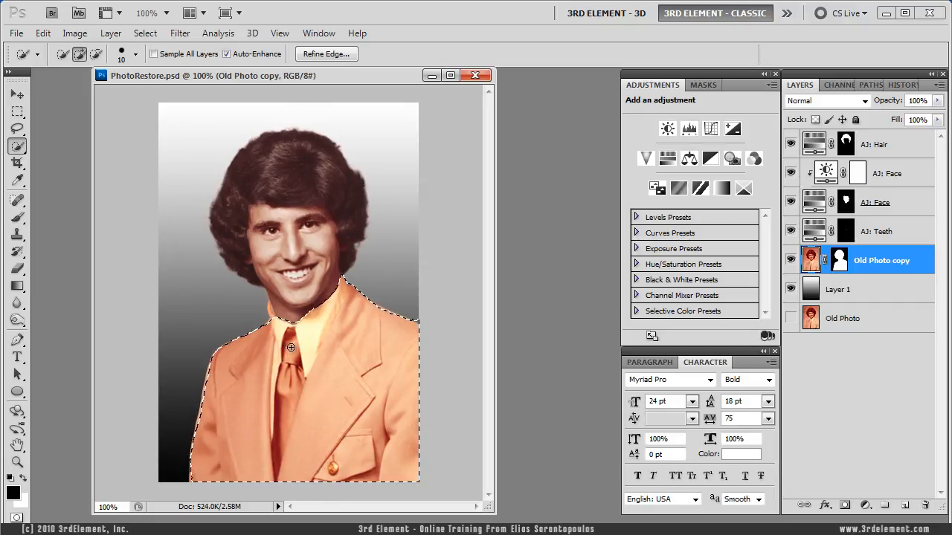
{"action": "key", "text": "alt"}
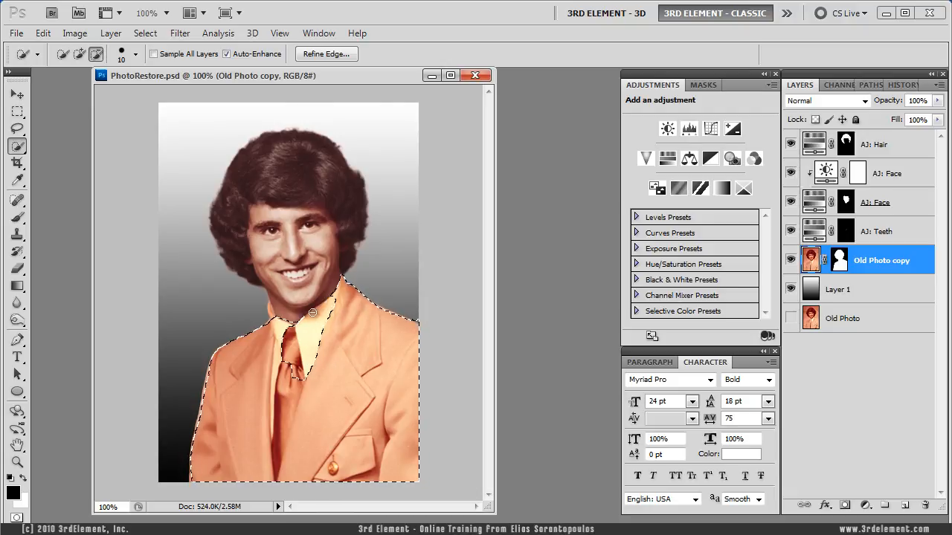
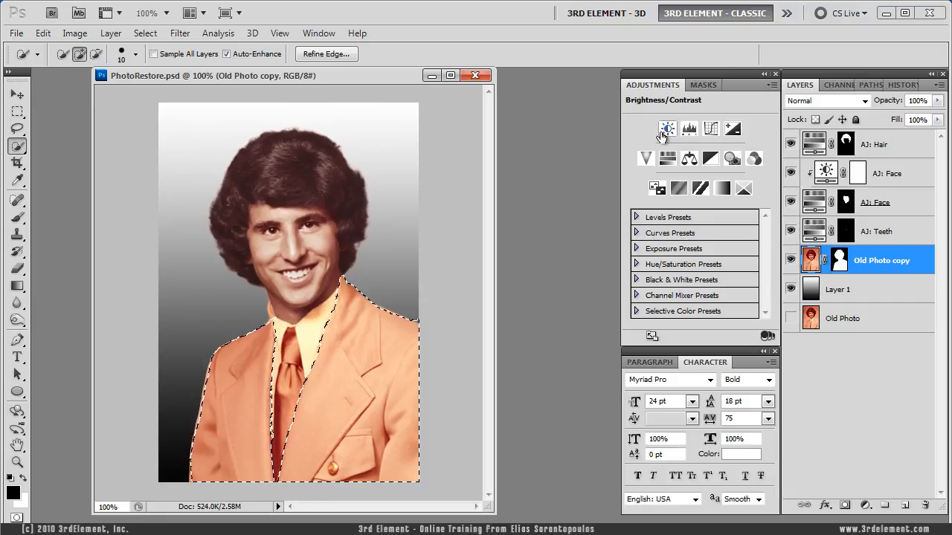
Add a Hue/Saturation adjustment layer masked to the jacket, lower the Yellows saturation and set the Reds saturation to -81
{"action": "left_click", "coordinate": [667, 160]}
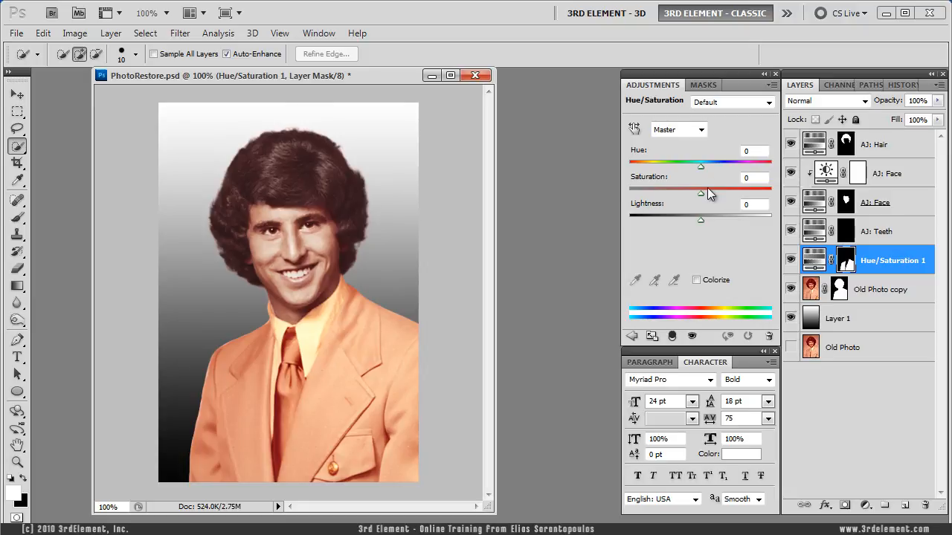
{"action": "left_click", "coordinate": [699, 130]}
{"action": "left_click", "coordinate": [683, 169]}
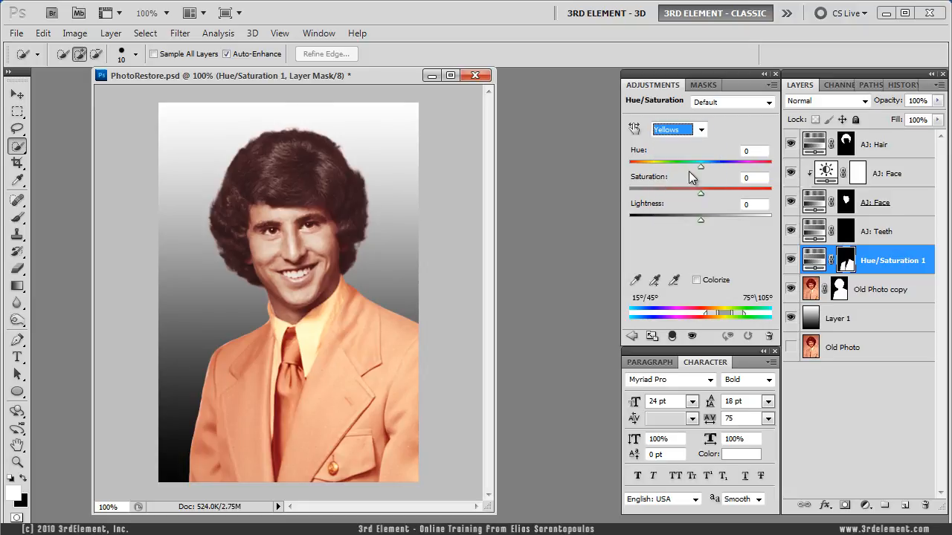
{"action": "left_click_drag", "start_coordinate": [699, 192], "coordinate": [642, 192]}
{"action": "left_click", "coordinate": [700, 130]}
{"action": "left_click", "coordinate": [690, 157]}
Paint white on the jacket mask over the orange fringe along the shoulder and sleeve edge, reducing the soft brush from size 20 to 15
{"action": "left_click", "coordinate": [17, 462]}
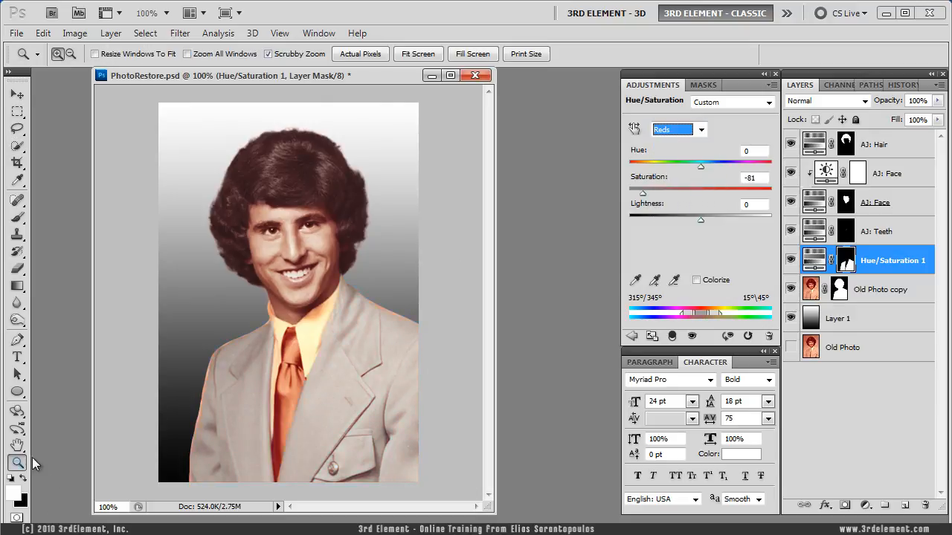
{"action": "left_click", "coordinate": [308, 379]}
{"action": "left_click_drag", "start_coordinate": [272, 294], "coordinate": [372, 279]}
{"action": "left_click", "coordinate": [17, 95]}
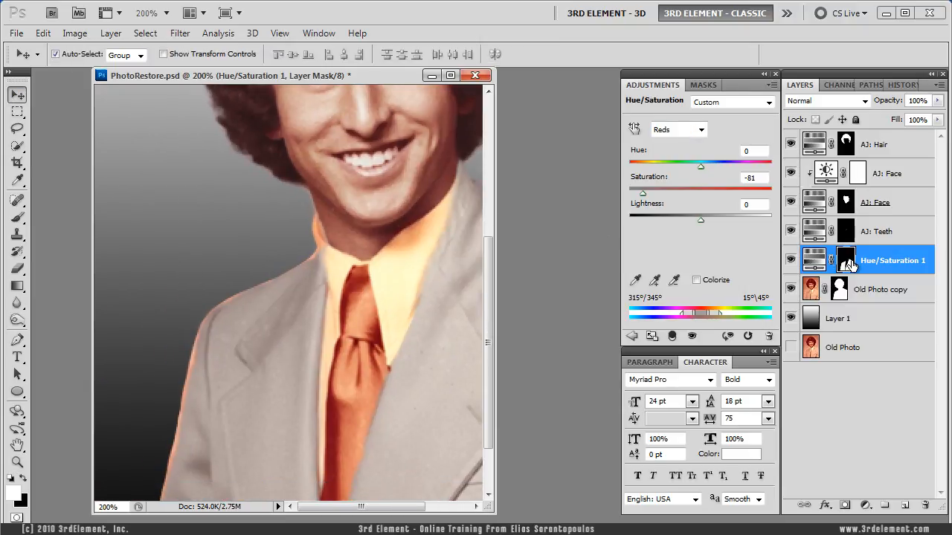
{"action": "key", "text": "b"}
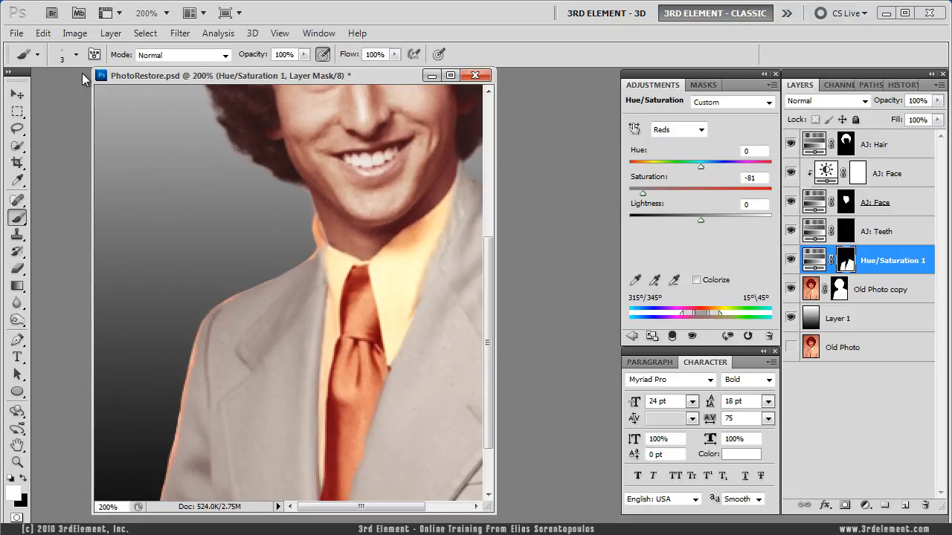
{"action": "left_click", "coordinate": [76, 54]}
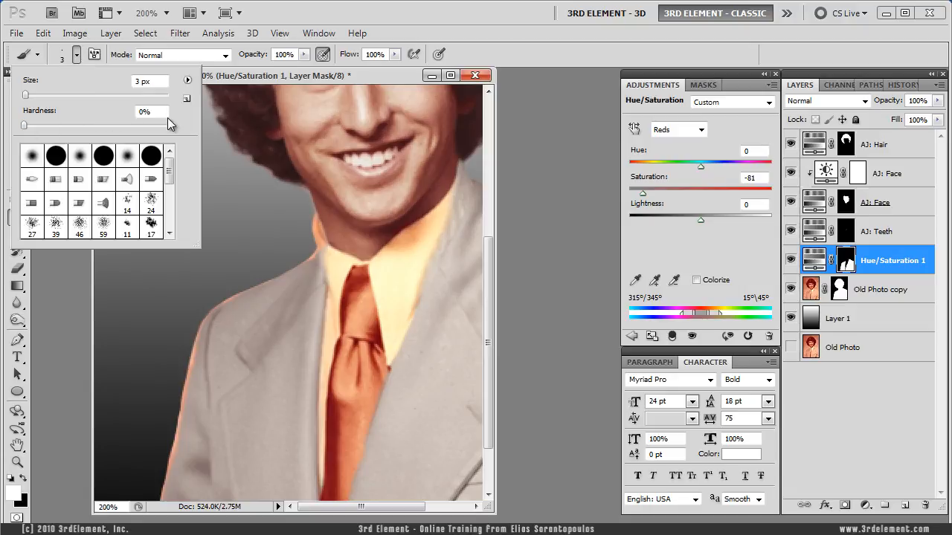
{"action": "left_click", "coordinate": [277, 72]}
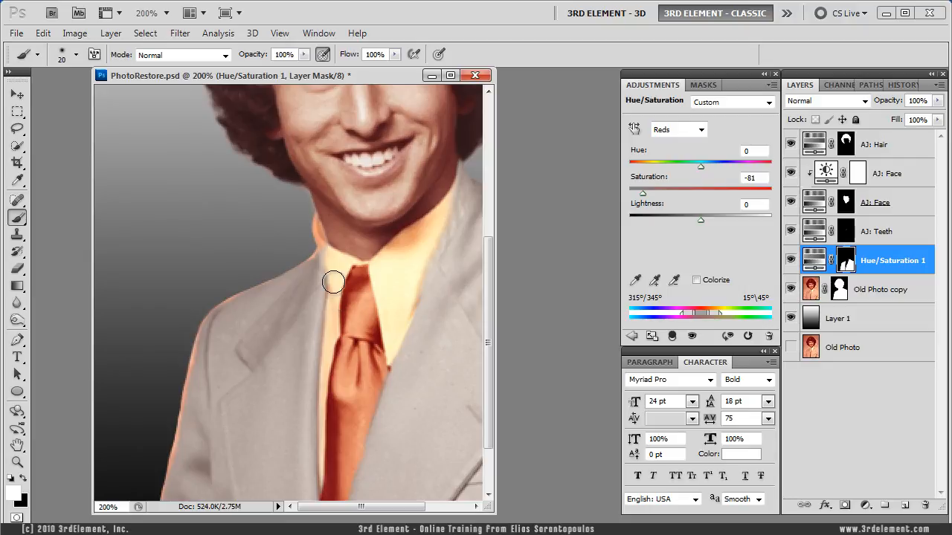
{"action": "mouse_move", "coordinate": [311, 251]}
{"action": "left_mouse_down"}
{"action": "mouse_move", "coordinate": [325, 255]}
{"action": "mouse_move", "coordinate": [312, 265]}
{"action": "mouse_move", "coordinate": [319, 283]}
{"action": "left_mouse_up"}
{"action": "scroll", "coordinate": [201, 424], "scroll_direction": "down", "scroll_amount": 2}
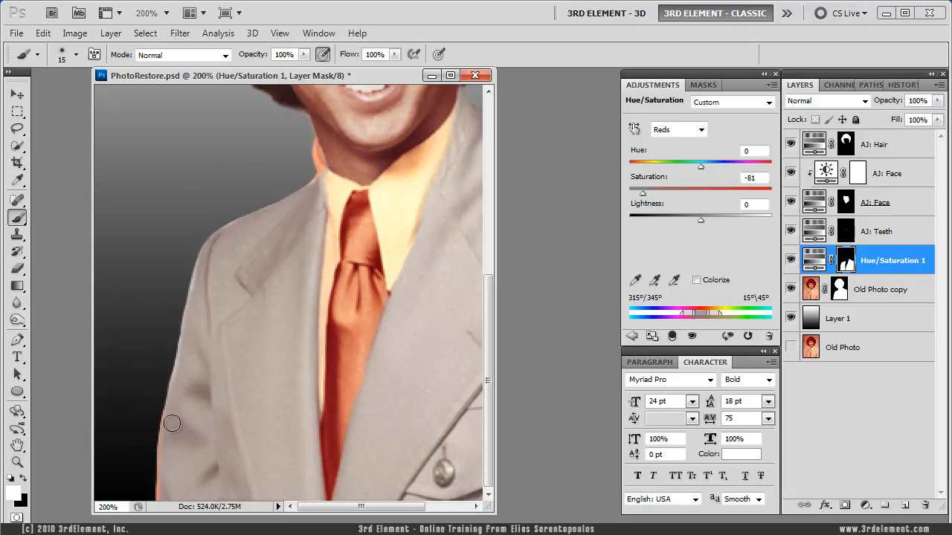
Paint black on the jacket mask over the shirt collar beside the shoulder, and switch to white to touch up the adjoining lapel edge
{"action": "scroll", "coordinate": [228, 334], "scroll_direction": "up", "scroll_amount": 6}
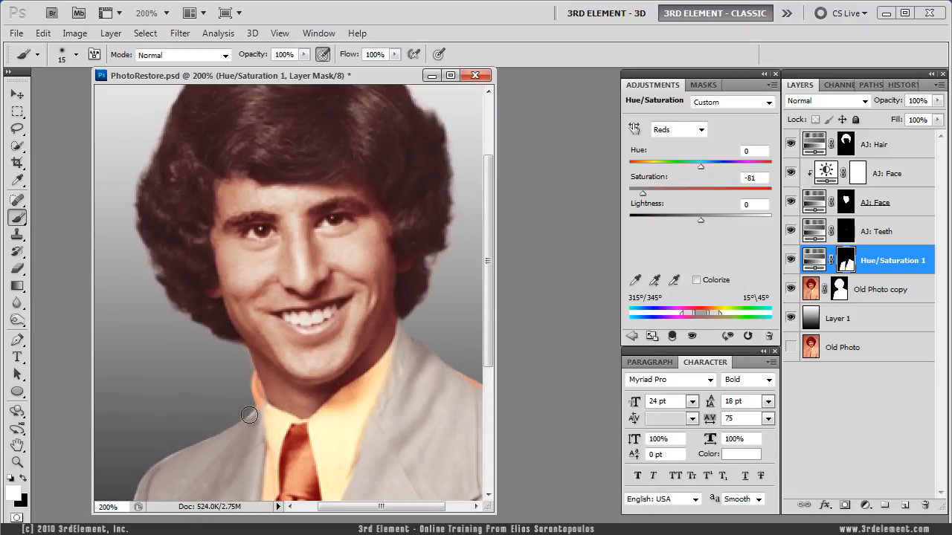
{"action": "key", "text": "x"}
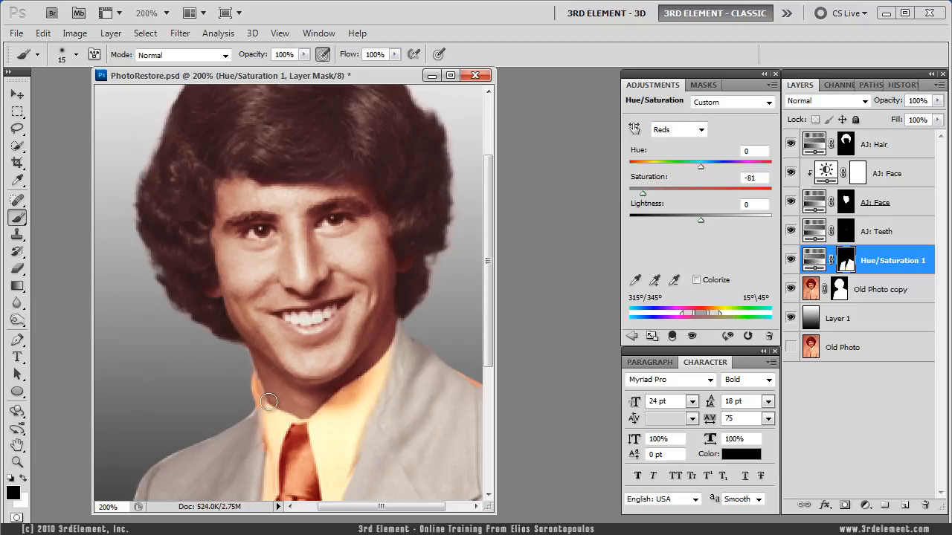
{"action": "left_click_drag", "start_coordinate": [302, 453], "coordinate": [301, 346]}
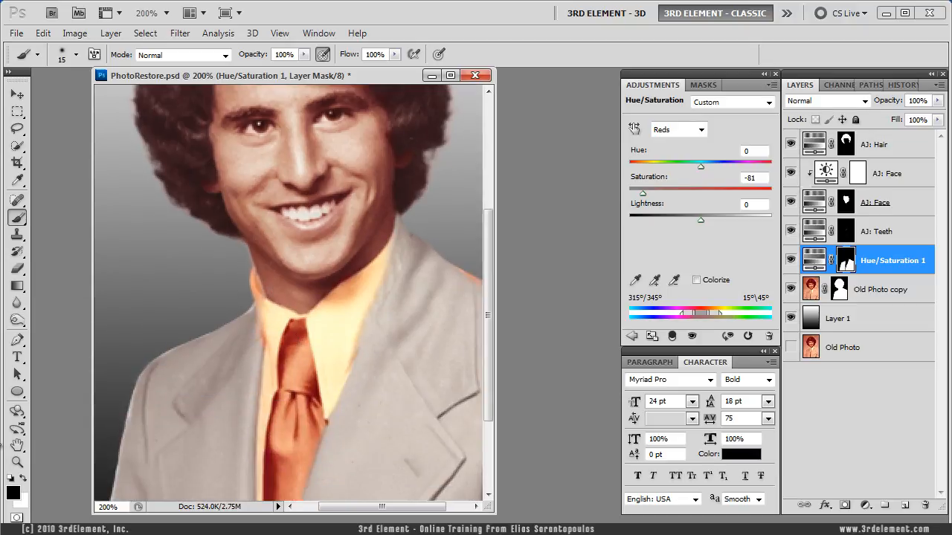
{"action": "left_click", "coordinate": [17, 462]}
{"action": "left_click", "coordinate": [293, 336]}
{"action": "left_click_drag", "start_coordinate": [261, 332], "coordinate": [273, 349]}
{"action": "key", "text": "b"}
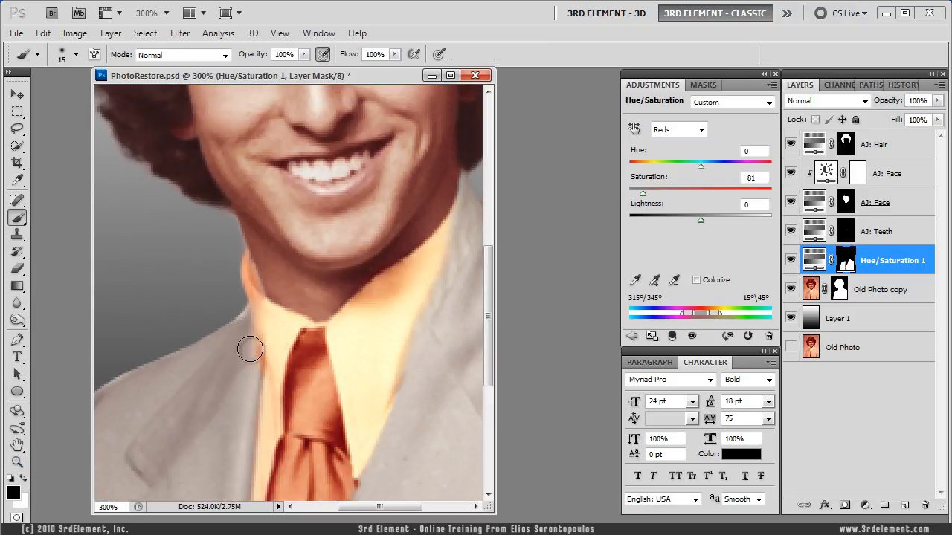
{"action": "key", "text": "x"}
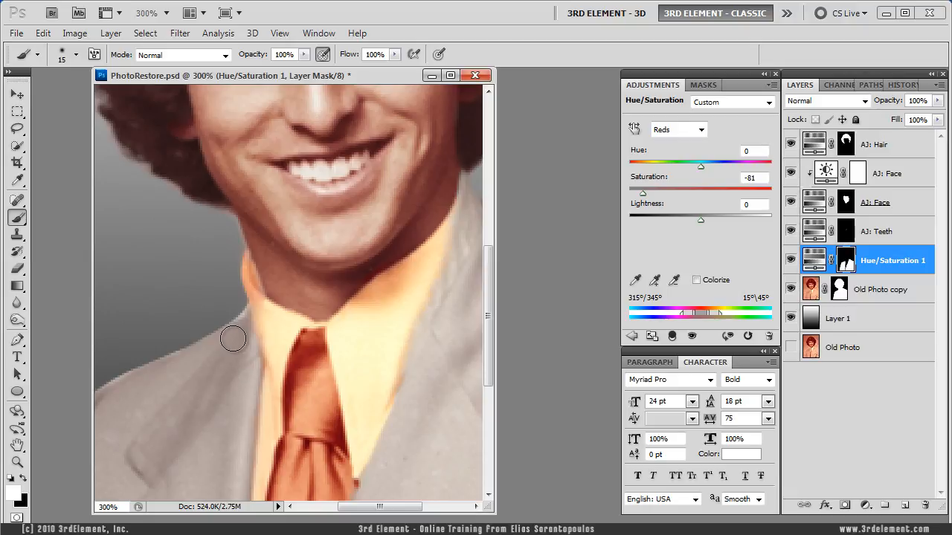
Paint black on the jacket mask over the opposite side of the shirt collar, from the neck down along the lapel edge
{"action": "left_click_drag", "start_coordinate": [401, 320], "coordinate": [302, 269]}
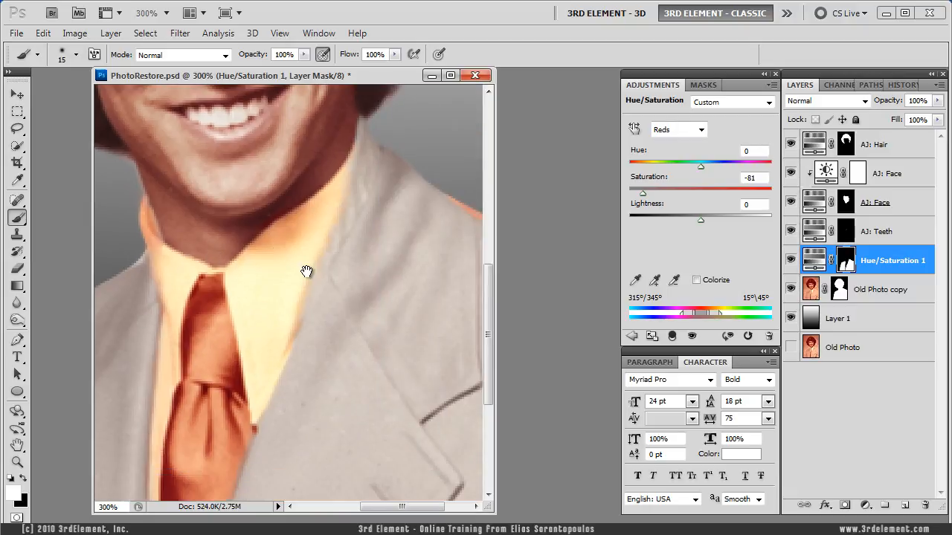
{"action": "left_click_drag", "start_coordinate": [366, 252], "coordinate": [365, 298]}
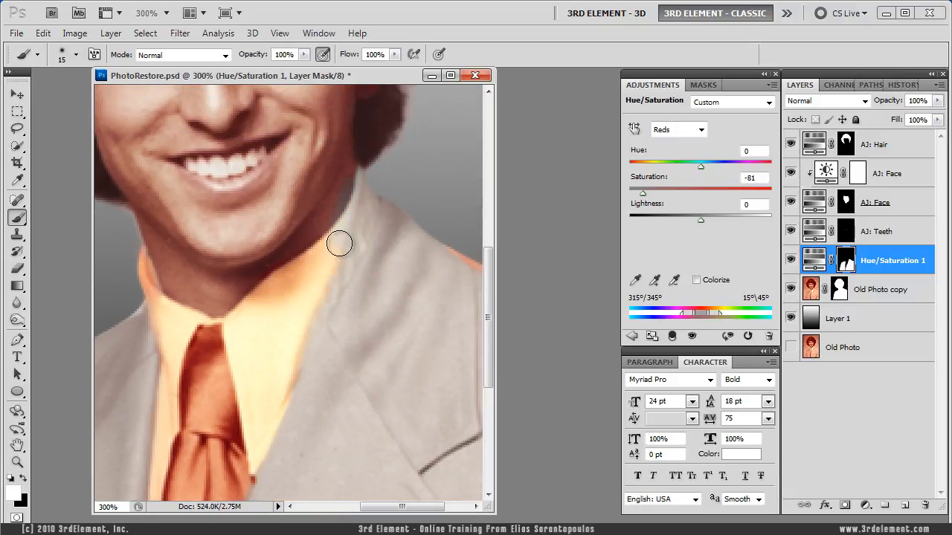
{"action": "key", "text": "c"}
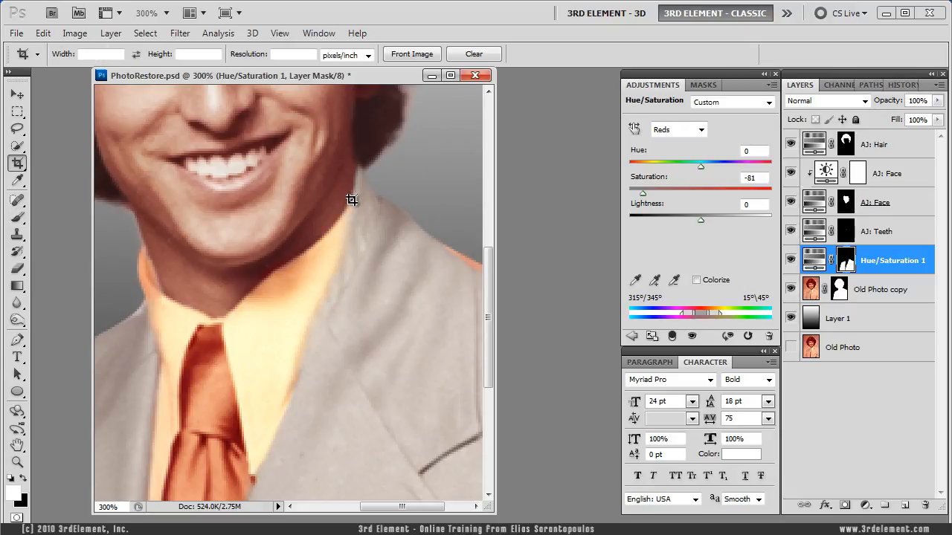
{"action": "key", "text": "b"}
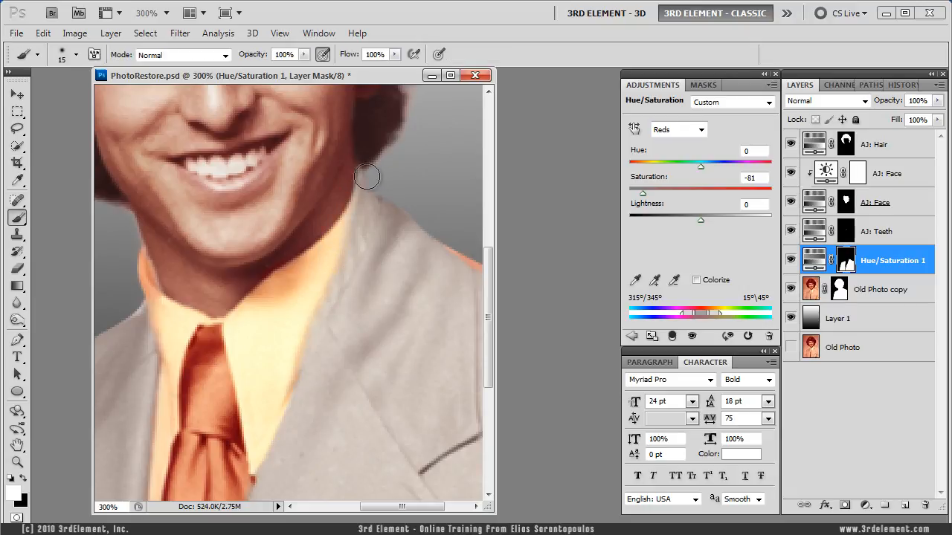
{"action": "key", "text": "x"}
{"action": "mouse_move", "coordinate": [367, 185]}
{"action": "left_mouse_down"}
{"action": "mouse_move", "coordinate": [340, 245]}
{"action": "mouse_move", "coordinate": [370, 200]}
{"action": "mouse_move", "coordinate": [336, 263]}
{"action": "left_mouse_up"}
{"action": "left_click_drag", "start_coordinate": [355, 216], "coordinate": [270, 397]}
{"action": "mouse_move", "coordinate": [338, 235]}
{"action": "left_mouse_down"}
{"action": "mouse_move", "coordinate": [345, 180]}
{"action": "mouse_move", "coordinate": [363, 196]}
{"action": "left_mouse_up"}
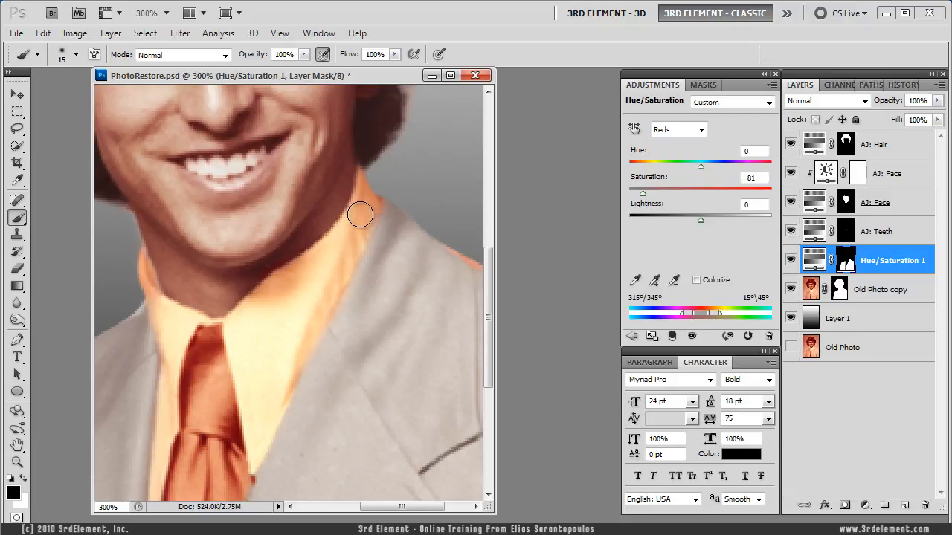
Paint white on the jacket mask over the orange fringe along the other shoulder's outer edge
{"action": "left_click_drag", "start_coordinate": [423, 251], "coordinate": [312, 196]}
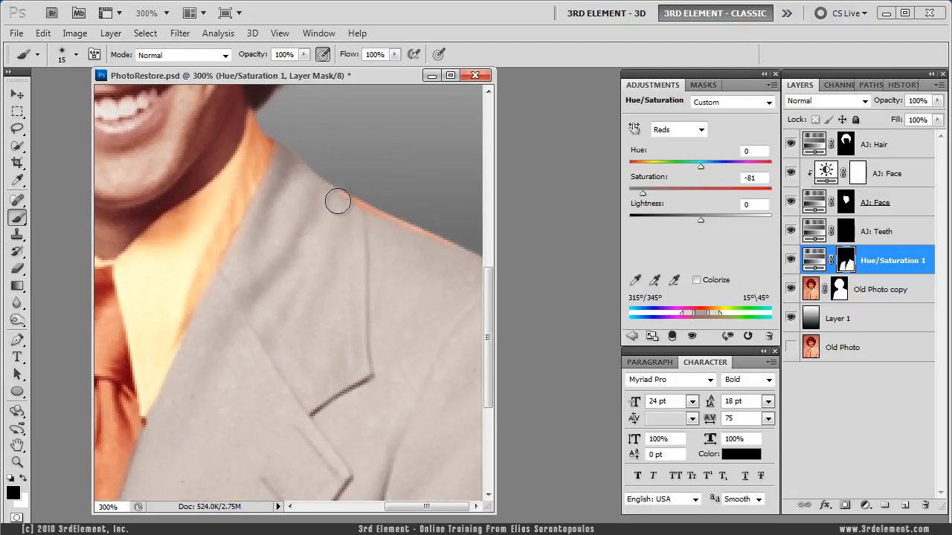
{"action": "key", "text": "x"}
{"action": "mouse_move", "coordinate": [466, 251]}
{"action": "left_mouse_down"}
{"action": "mouse_move", "coordinate": [357, 201]}
{"action": "mouse_move", "coordinate": [314, 162]}
{"action": "left_mouse_up"}
{"action": "left_click_drag", "start_coordinate": [383, 273], "coordinate": [383, 252]}
Refine the jacket mask along the tie and lapel edges, using black over the tie and white over the jacket
{"action": "scroll", "coordinate": [385, 258], "scroll_direction": "down", "scroll_amount": 3}
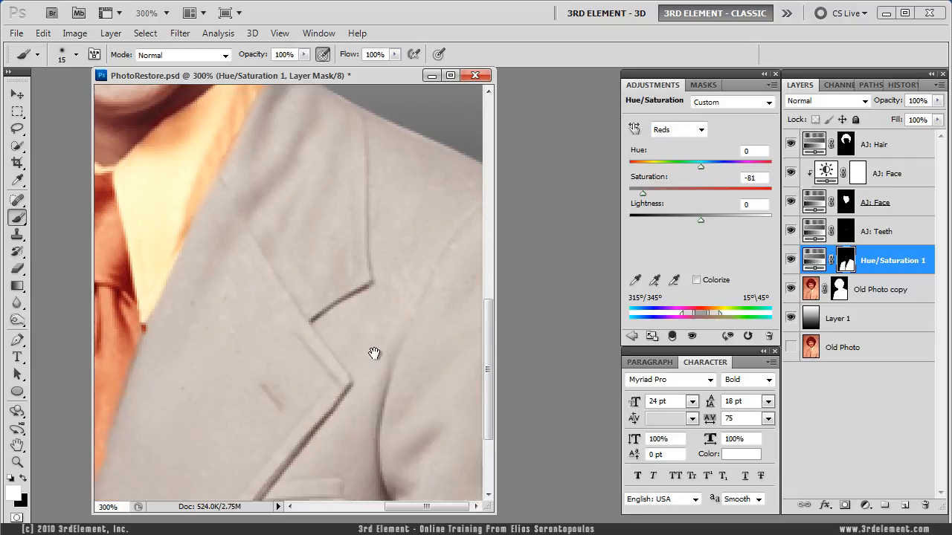
{"action": "scroll", "coordinate": [412, 313], "scroll_direction": "left", "scroll_amount": 4}
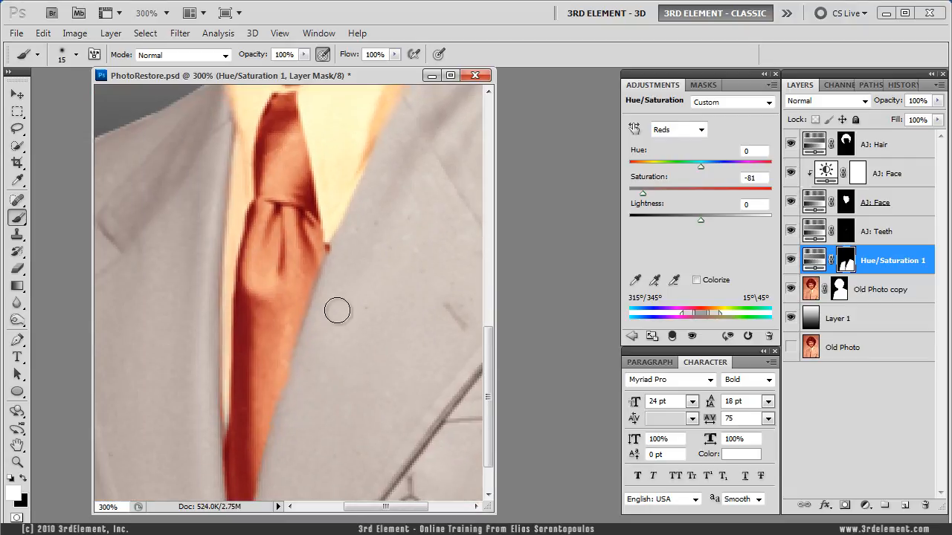
{"action": "key", "text": "x"}
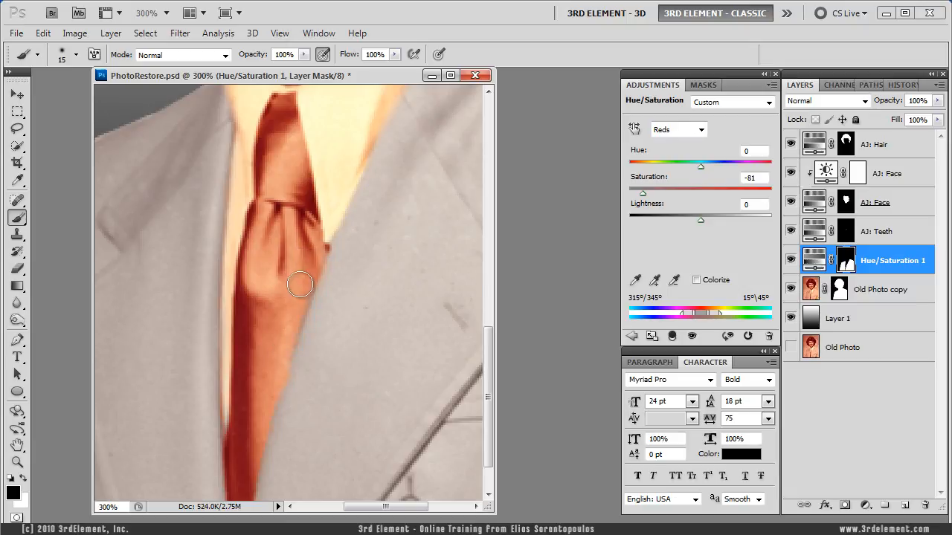
{"action": "left_click_drag", "start_coordinate": [315, 389], "coordinate": [323, 342]}
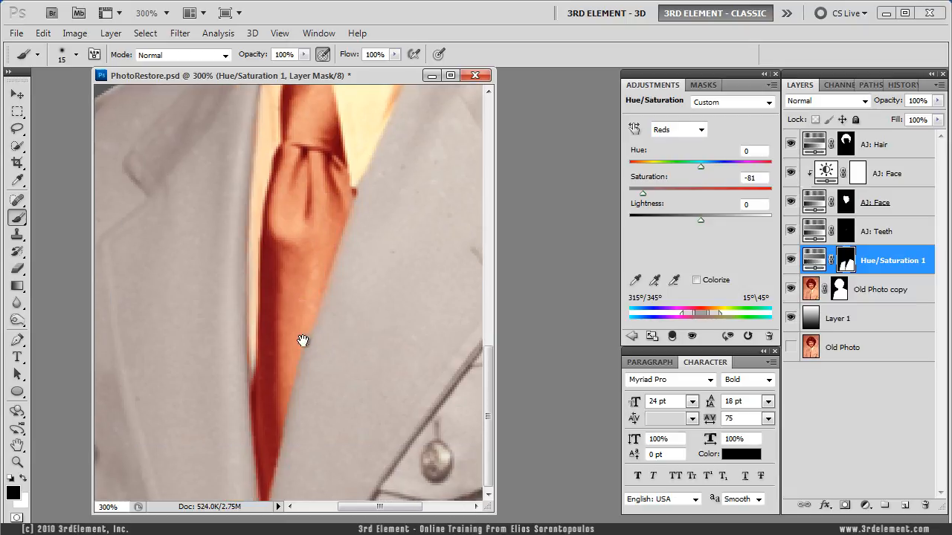
{"action": "key", "text": "x"}
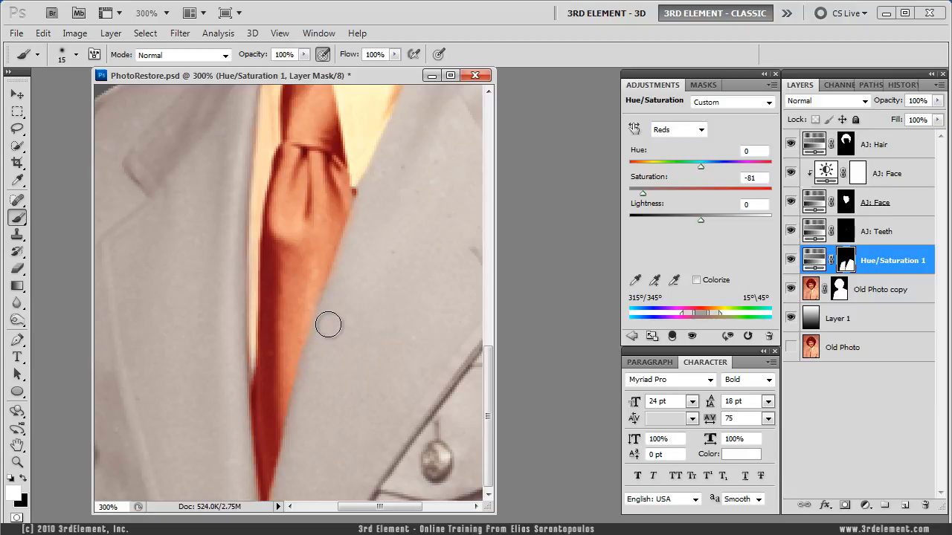
{"action": "left_click_drag", "start_coordinate": [358, 404], "coordinate": [374, 290]}
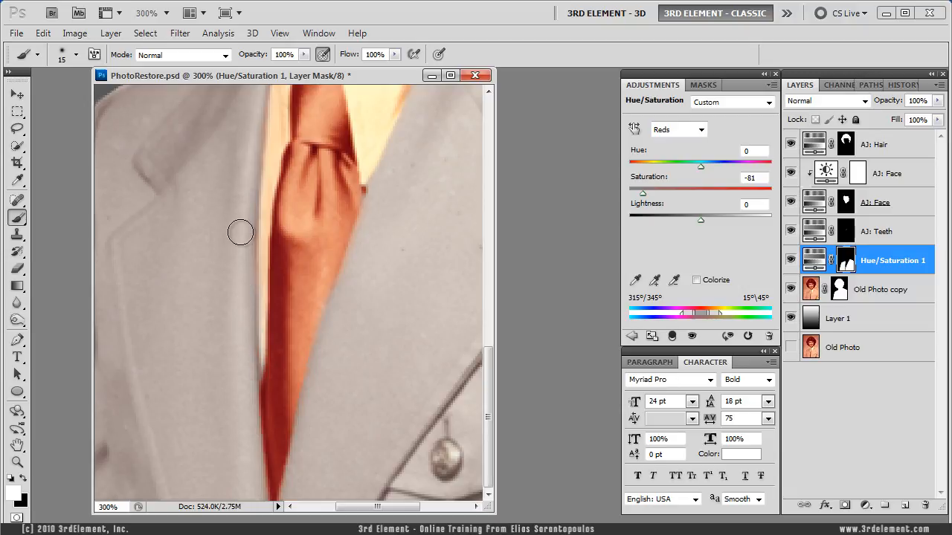
{"action": "left_click_drag", "start_coordinate": [227, 234], "coordinate": [232, 332]}
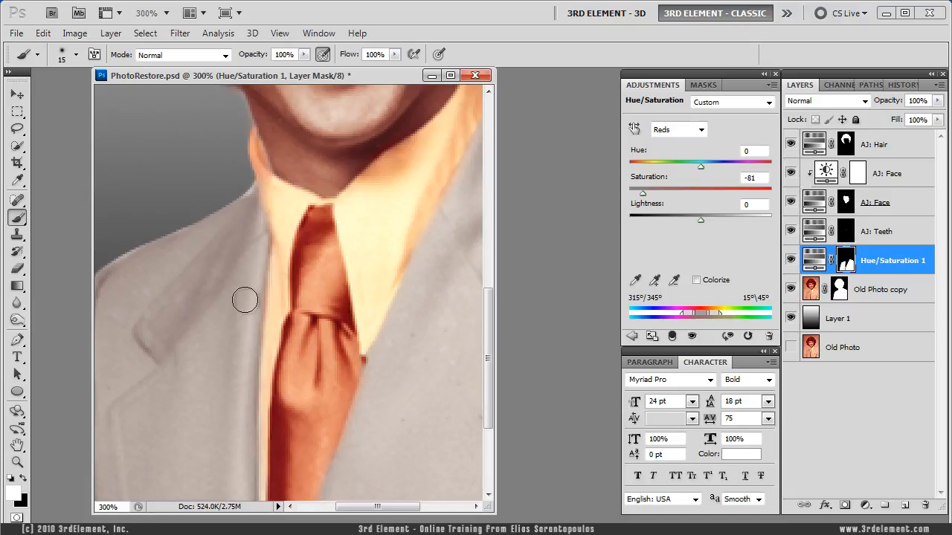
{"action": "left_click_drag", "start_coordinate": [232, 242], "coordinate": [357, 104]}
{"action": "double_click", "coordinate": [18, 462]}
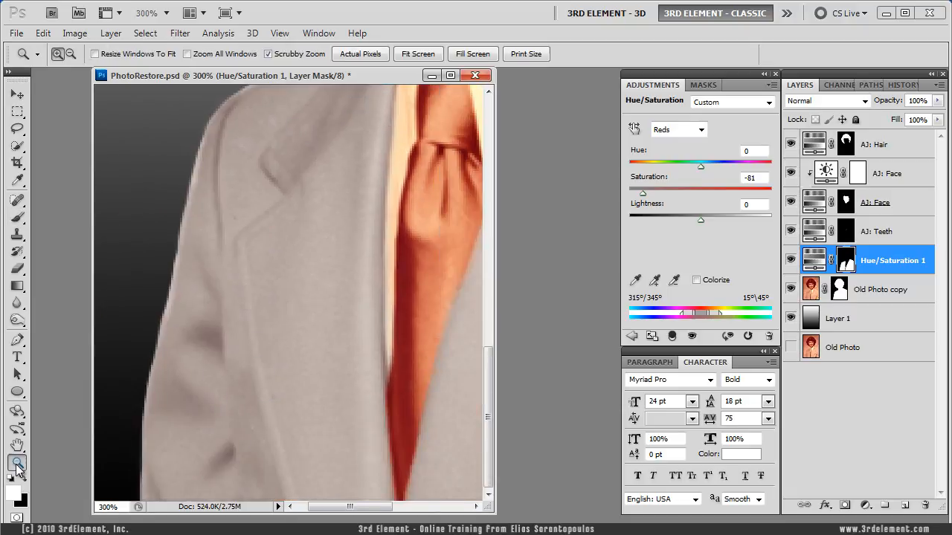
{"action": "left_click", "coordinate": [18, 95]}
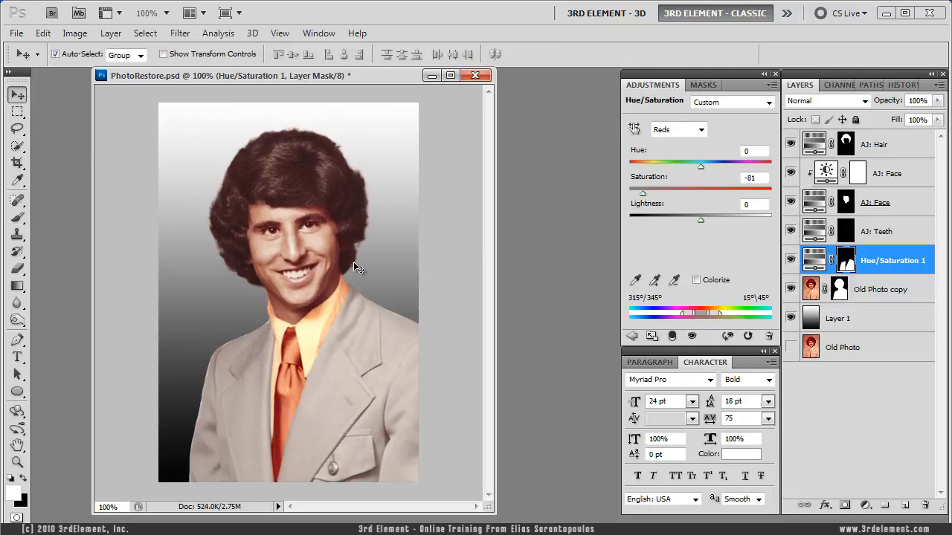
Rename the jacket's Hue/Saturation layer "AJ: Jacket" and save the document
{"action": "double_click", "coordinate": [903, 262]}
{"action": "type", "text": "AJ:"}
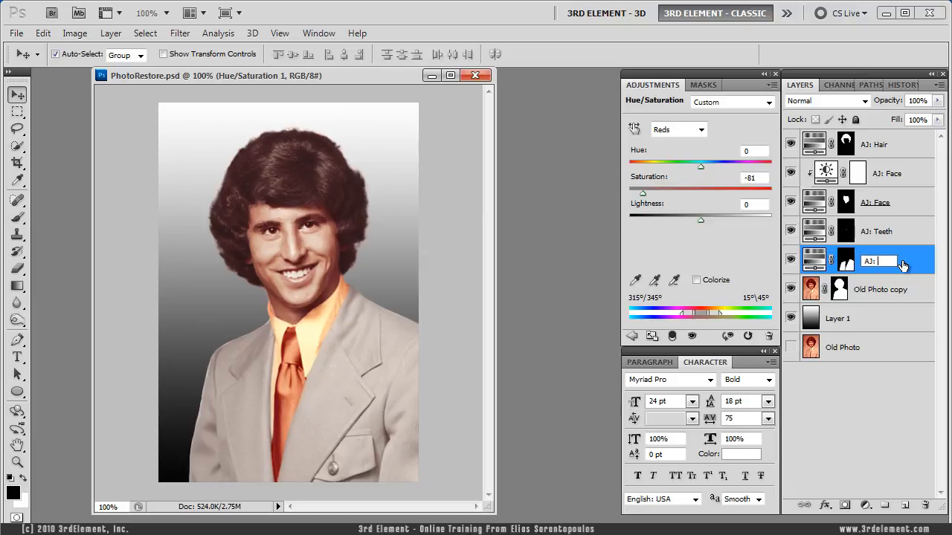
{"action": "key", "text": "Return"}
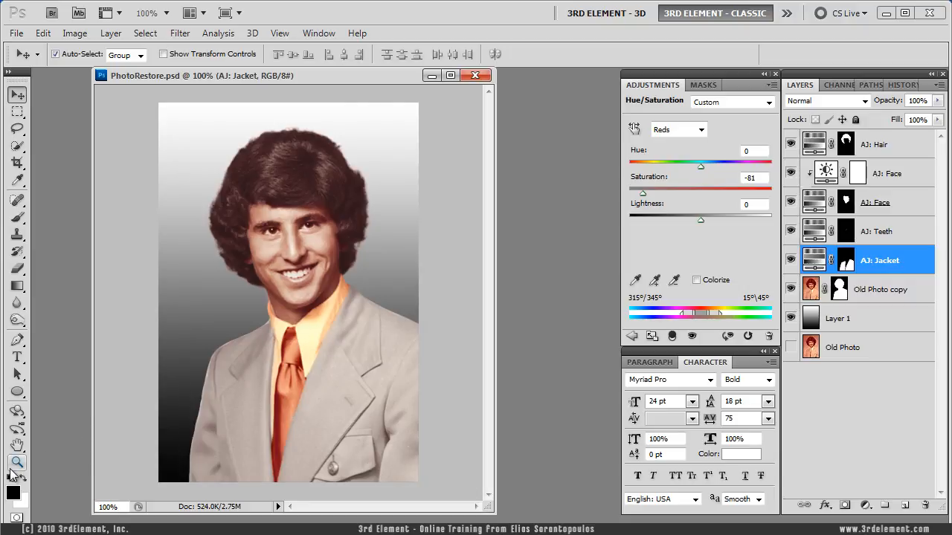
On the Old Photo copy layer, select the shirt with the size 10 Quick Selection tool, subtracting the tie
{"action": "key", "text": "z"}
{"action": "left_click", "coordinate": [288, 356]}
{"action": "left_click_drag", "start_coordinate": [448, 347], "coordinate": [420, 332]}
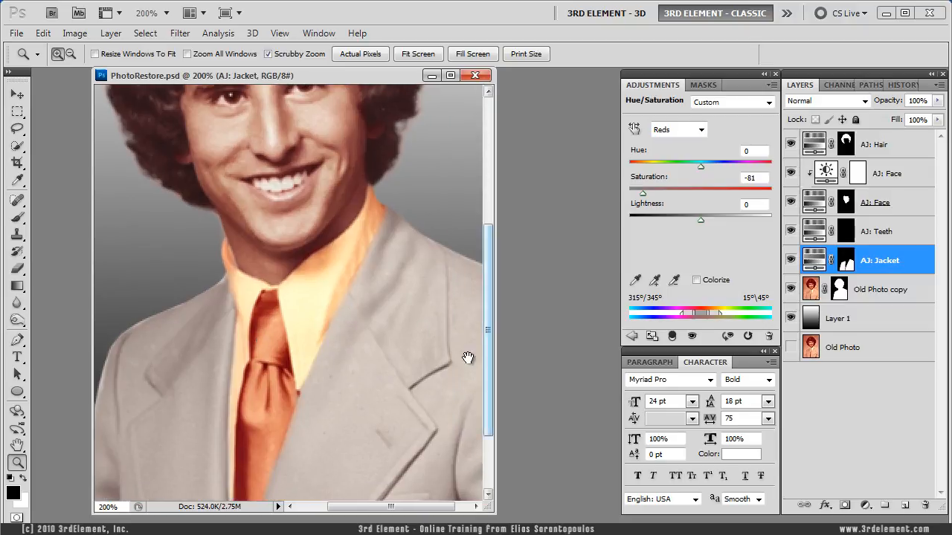
{"action": "left_click", "coordinate": [813, 293]}
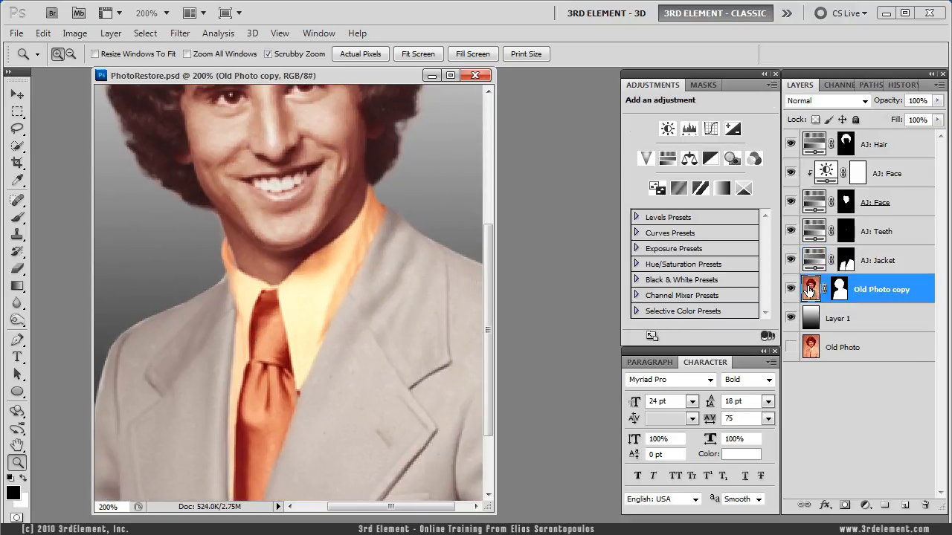
{"action": "left_click", "coordinate": [18, 96]}
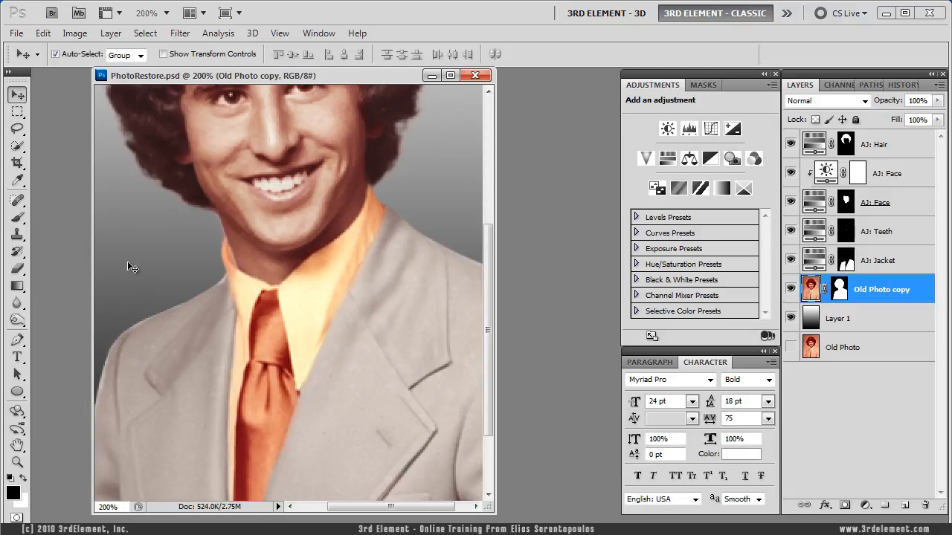
{"action": "left_click", "coordinate": [18, 145]}
{"action": "left_click", "coordinate": [61, 147]}
{"action": "mouse_move", "coordinate": [308, 304]}
{"action": "left_mouse_down"}
{"action": "mouse_move", "coordinate": [361, 209]}
{"action": "mouse_move", "coordinate": [245, 293]}
{"action": "mouse_move", "coordinate": [255, 364]}
{"action": "mouse_move", "coordinate": [236, 487]}
{"action": "mouse_move", "coordinate": [262, 425]}
{"action": "mouse_move", "coordinate": [261, 302]}
{"action": "left_mouse_up"}
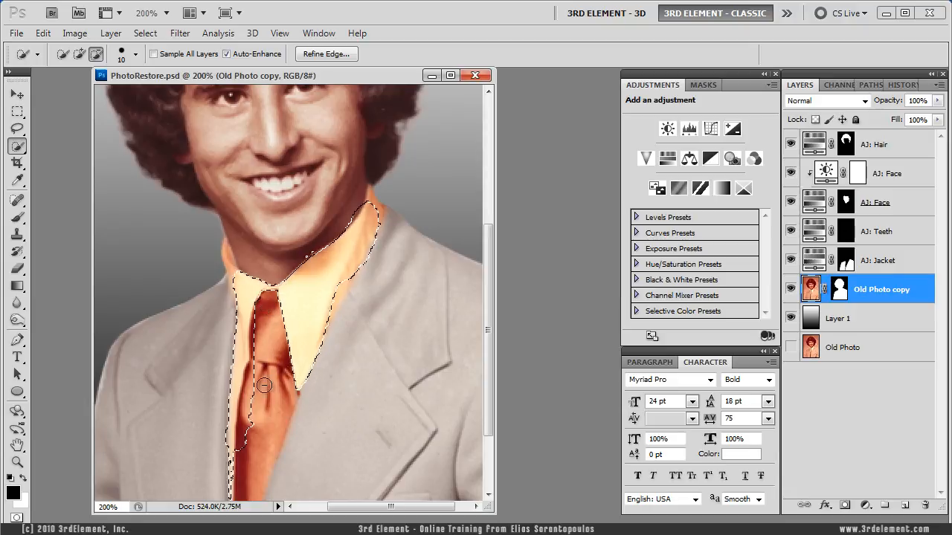
{"action": "mouse_move", "coordinate": [245, 436]}
{"action": "left_mouse_down"}
{"action": "mouse_move", "coordinate": [248, 411]}
{"action": "mouse_move", "coordinate": [293, 369]}
{"action": "mouse_move", "coordinate": [300, 333]}
{"action": "mouse_move", "coordinate": [276, 283]}
{"action": "mouse_move", "coordinate": [277, 239]}
{"action": "left_mouse_up"}
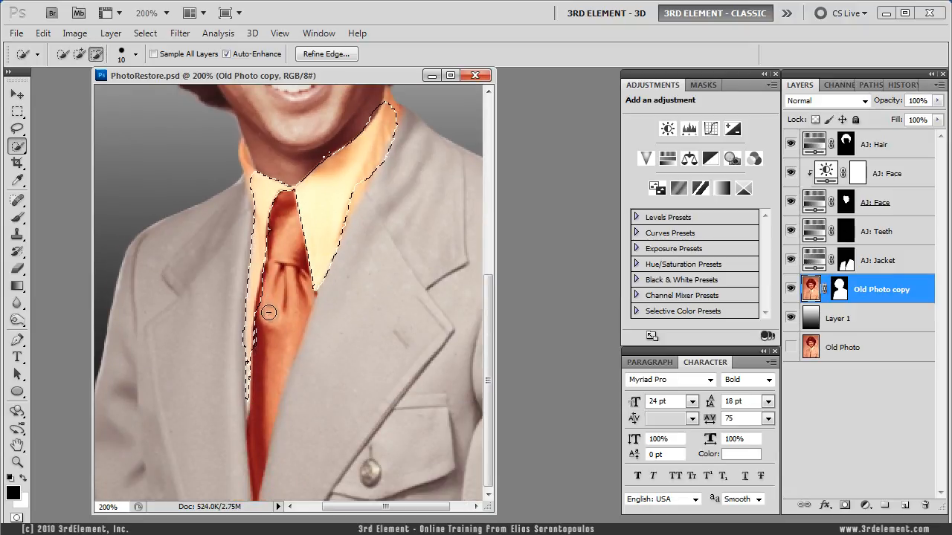
{"action": "scroll", "coordinate": [269, 310], "scroll_direction": "up", "scroll_amount": 3}
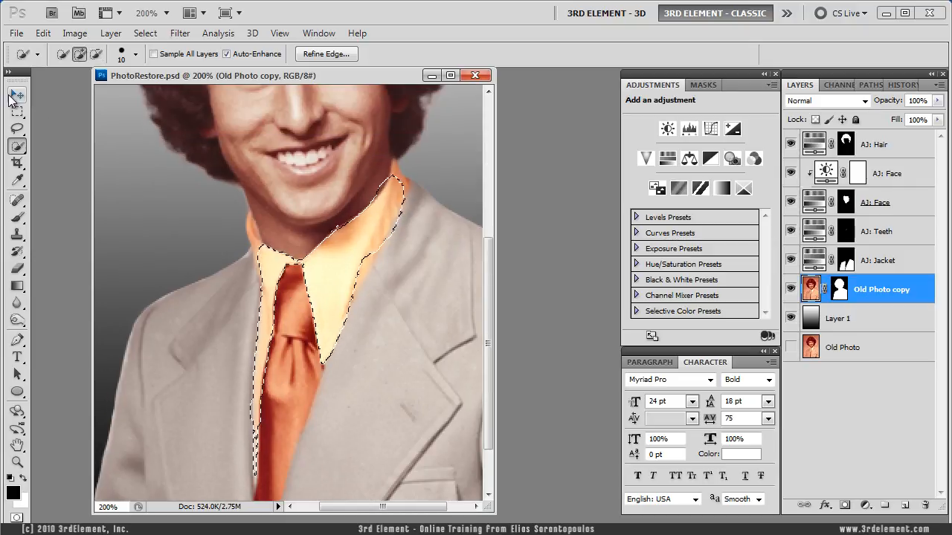
{"action": "left_click", "coordinate": [15, 95]}
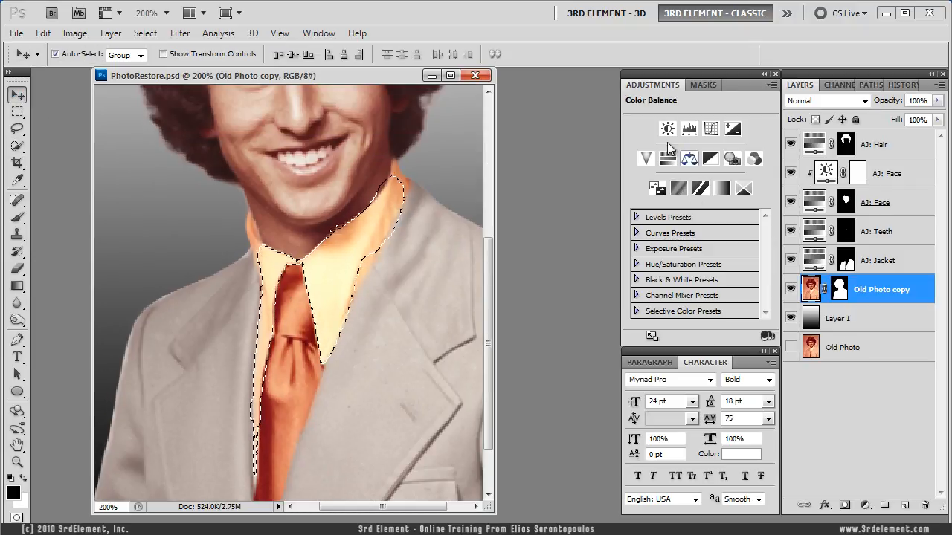
Add a Hue/Saturation adjustment layer masked to the shirt and set the Yellows saturation to -83
{"action": "left_click", "coordinate": [667, 159]}
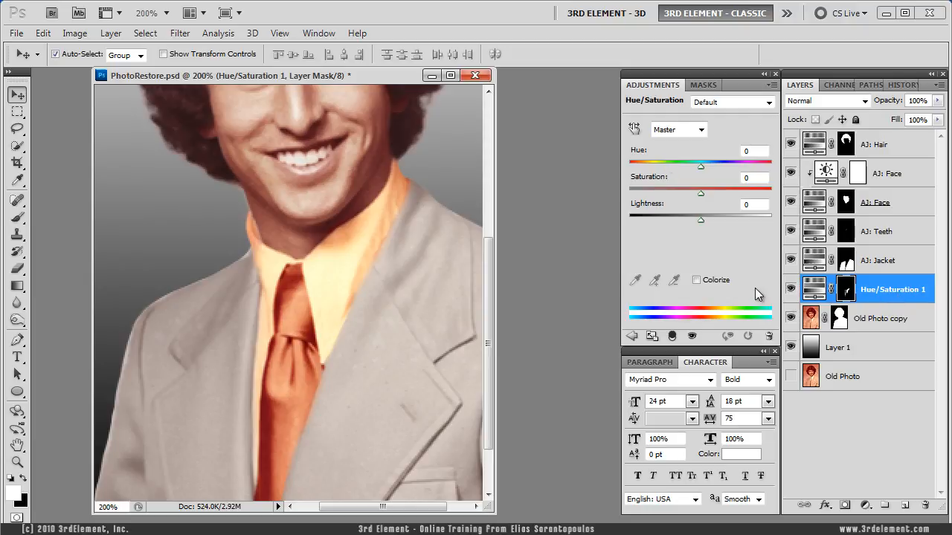
{"action": "left_click", "coordinate": [699, 130]}
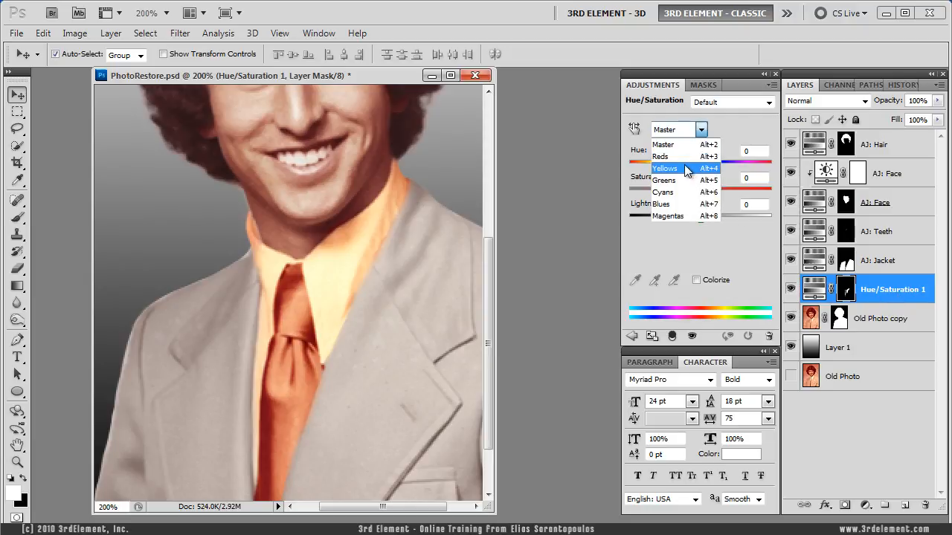
{"action": "left_click", "coordinate": [684, 168]}
{"action": "left_click_drag", "start_coordinate": [702, 192], "coordinate": [641, 196]}
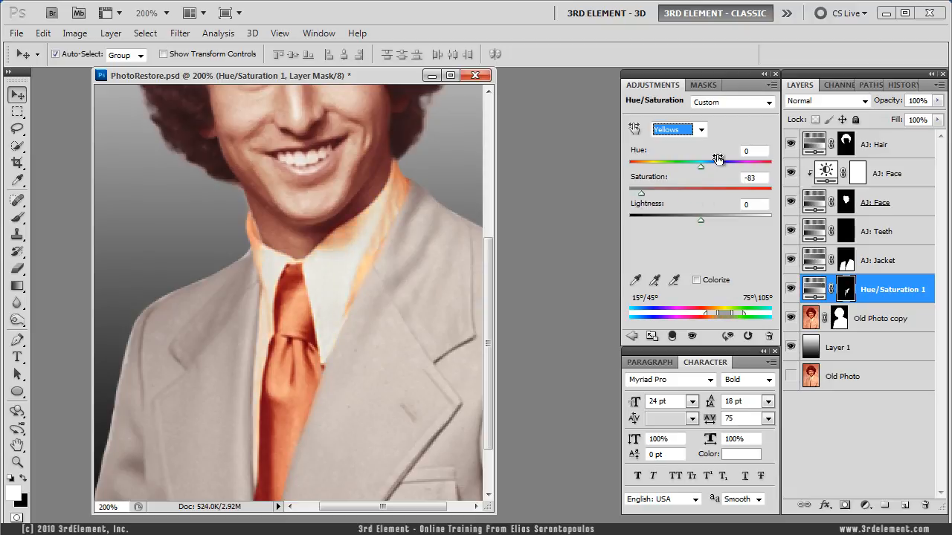
Set the Reds saturation of the shirt's Hue/Saturation adjustment to -78
{"action": "left_click", "coordinate": [699, 130]}
{"action": "left_click", "coordinate": [681, 151]}
{"action": "left_click_drag", "start_coordinate": [700, 191], "coordinate": [638, 192]}
{"action": "left_click_drag", "start_coordinate": [734, 195], "coordinate": [645, 191]}
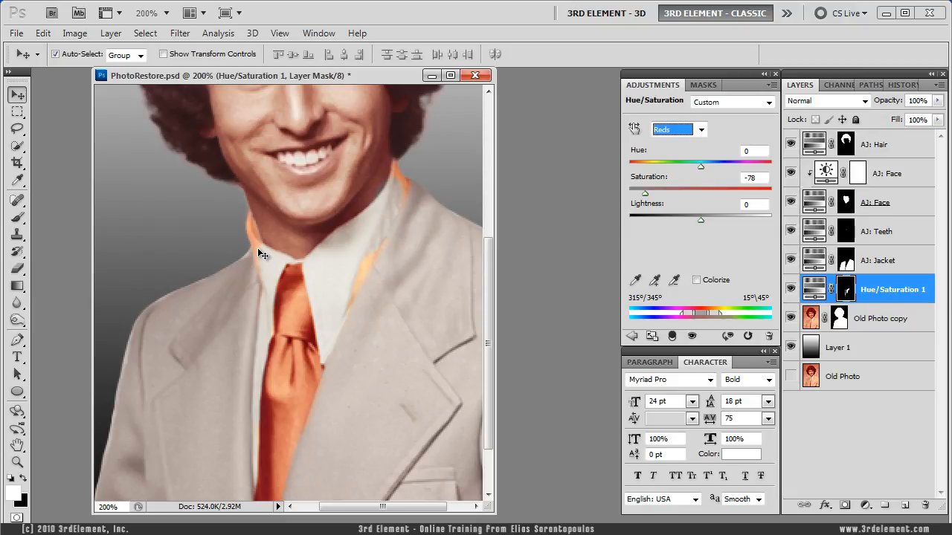
Paint white on the shirt's layer mask over the orange collar edge at the portrait's right, then clean the neck boundary with a size 6 black brush
{"action": "key", "text": "b"}
{"action": "left_click_drag", "start_coordinate": [371, 250], "coordinate": [335, 272]}
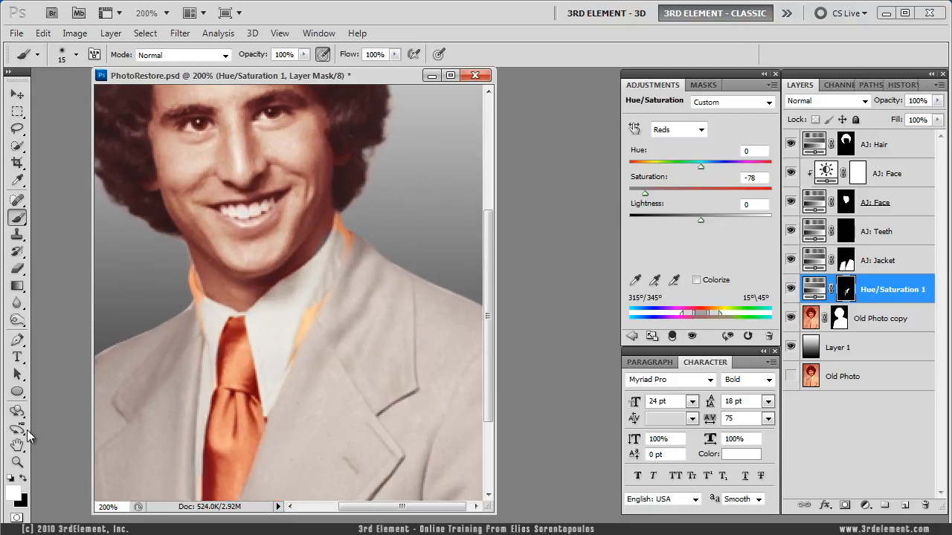
{"action": "left_click", "coordinate": [17, 461]}
{"action": "left_click", "coordinate": [329, 273]}
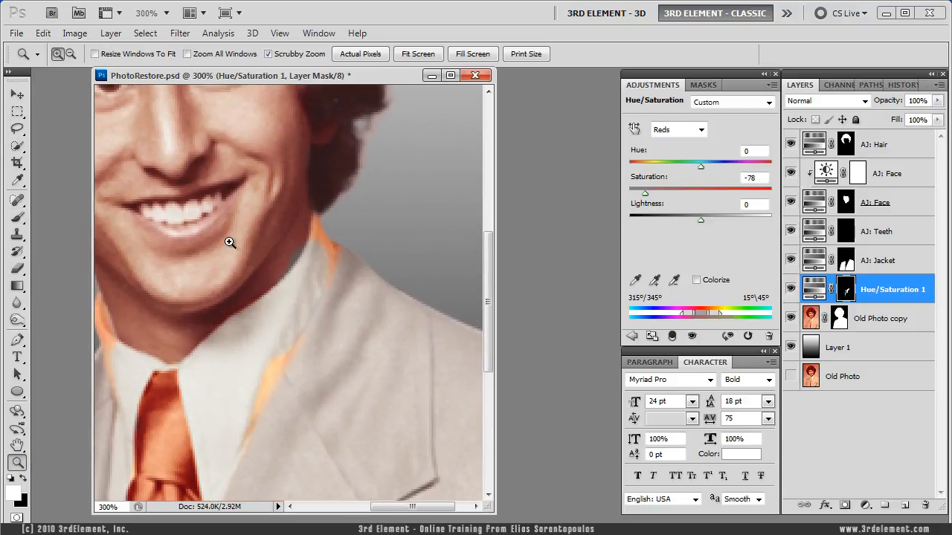
{"action": "key", "text": "b"}
{"action": "key", "text": "bracketleft"}
{"action": "mouse_move", "coordinate": [321, 238]}
{"action": "left_mouse_down"}
{"action": "mouse_move", "coordinate": [317, 261]}
{"action": "mouse_move", "coordinate": [319, 238]}
{"action": "mouse_move", "coordinate": [334, 253]}
{"action": "left_mouse_up"}
{"action": "key", "text": "bracketleft"}
{"action": "key", "text": "bracketleft"}
{"action": "key", "text": "bracketleft"}
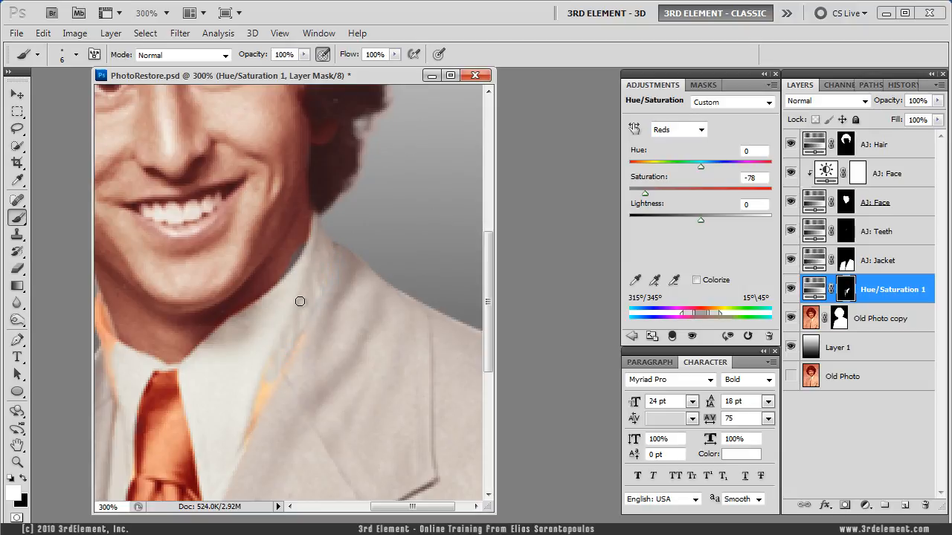
{"action": "key", "text": "x"}
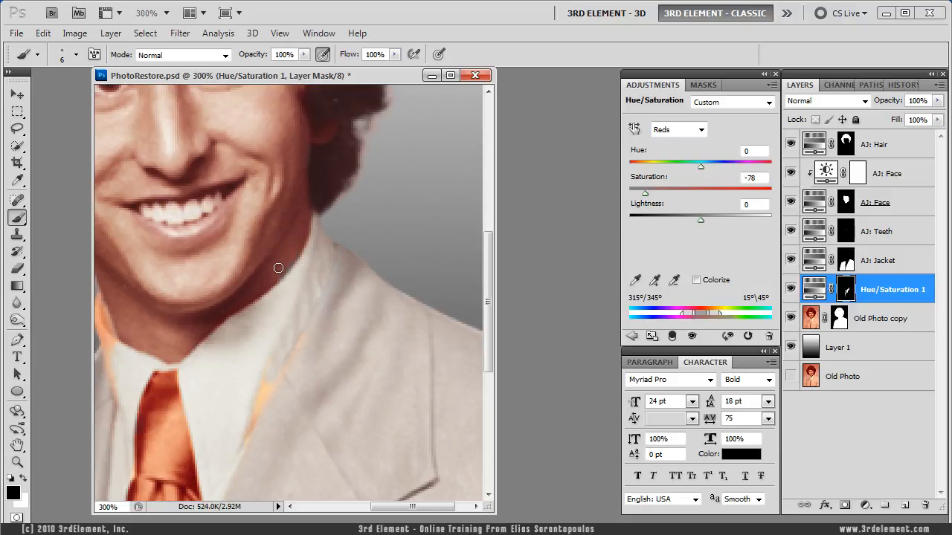
{"action": "left_click_drag", "start_coordinate": [304, 345], "coordinate": [330, 221]}
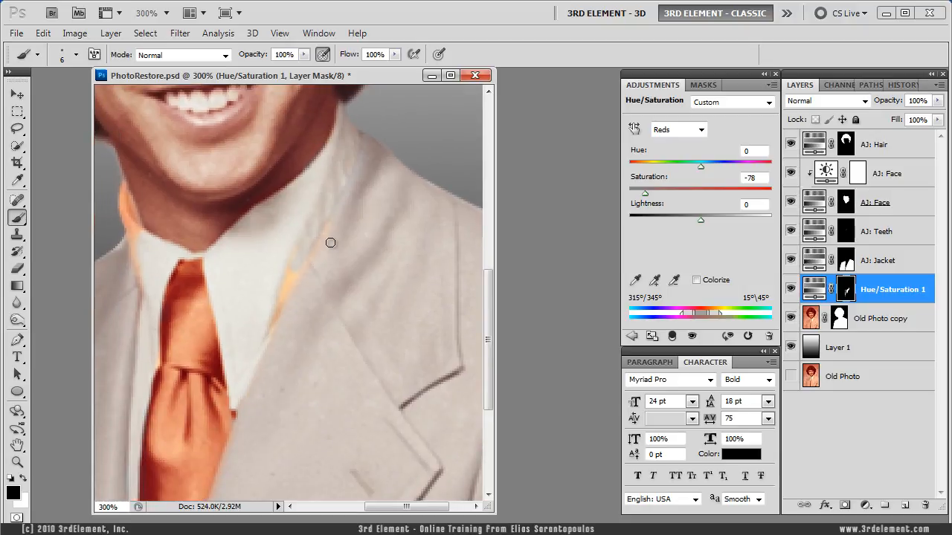
Paint white with a size 9 brush over the remaining orange strip between the right collar and the jacket lapel
{"action": "key", "text": "x"}
{"action": "key", "text": "bracketright"}
{"action": "key", "text": "bracketright"}
{"action": "mouse_move", "coordinate": [330, 225]}
{"action": "left_mouse_down"}
{"action": "mouse_move", "coordinate": [280, 284]}
{"action": "mouse_move", "coordinate": [307, 240]}
{"action": "mouse_move", "coordinate": [263, 347]}
{"action": "left_mouse_up"}
{"action": "mouse_move", "coordinate": [293, 312]}
{"action": "left_mouse_down"}
{"action": "mouse_move", "coordinate": [337, 239]}
{"action": "mouse_move", "coordinate": [340, 206]}
{"action": "mouse_move", "coordinate": [376, 291]}
{"action": "mouse_move", "coordinate": [325, 278]}
{"action": "left_mouse_up"}
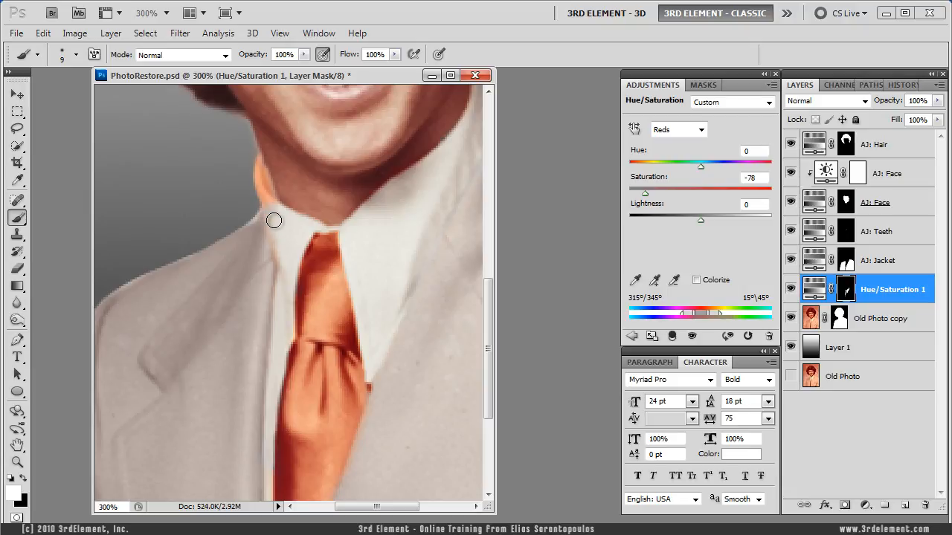
Paint white on the shirt mask over the orange edge of the left collar beside the neck, reducing the brush to size 4
{"action": "left_click_drag", "start_coordinate": [287, 223], "coordinate": [301, 276]}
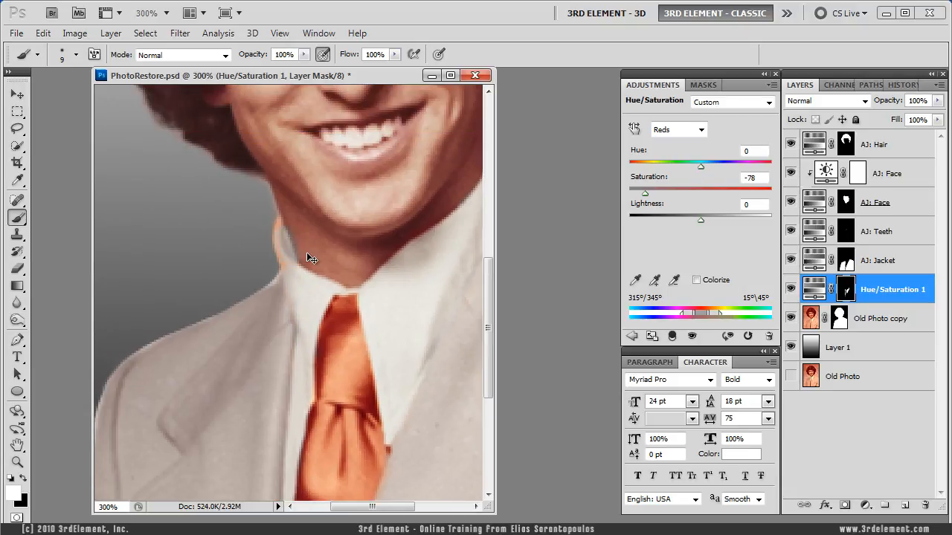
{"action": "key", "text": "bracketleft"}
{"action": "key", "text": "bracketleft"}
{"action": "mouse_move", "coordinate": [304, 246]}
{"action": "left_mouse_down"}
{"action": "mouse_move", "coordinate": [277, 247]}
{"action": "mouse_move", "coordinate": [280, 225]}
{"action": "mouse_move", "coordinate": [287, 258]}
{"action": "left_mouse_up"}
{"action": "left_click", "coordinate": [17, 463]}
{"action": "left_click", "coordinate": [305, 244]}
{"action": "left_click", "coordinate": [305, 245]}
{"action": "left_click", "coordinate": [299, 254]}
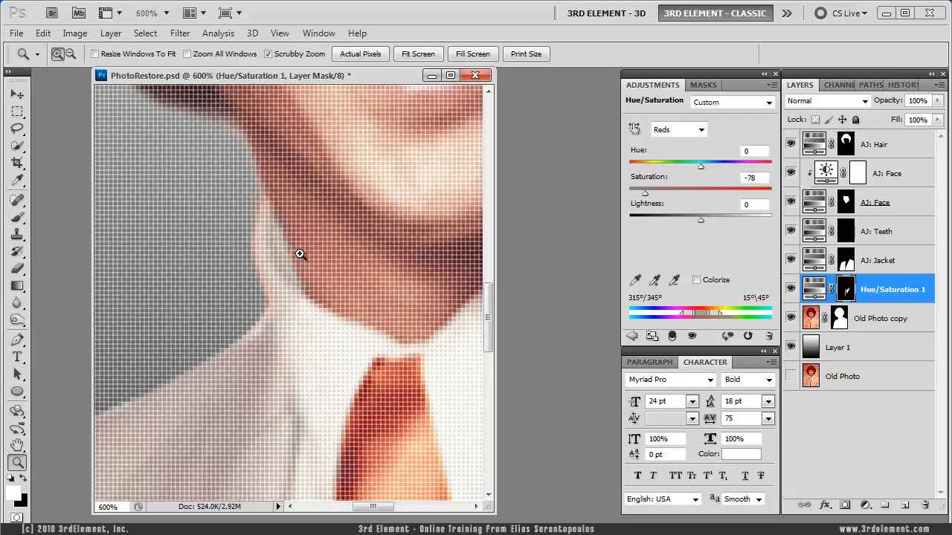
{"action": "left_click", "coordinate": [306, 253], "text": "alt"}
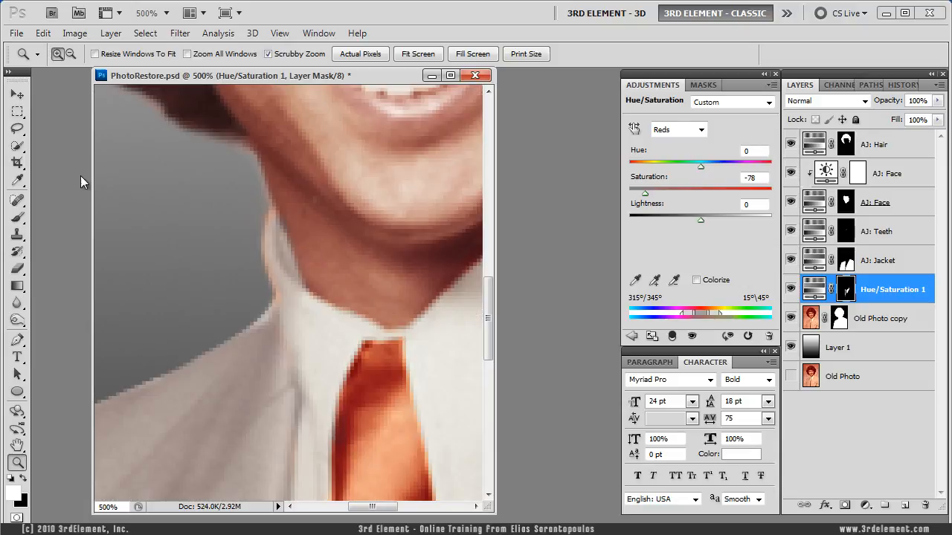
{"action": "key", "text": "b"}
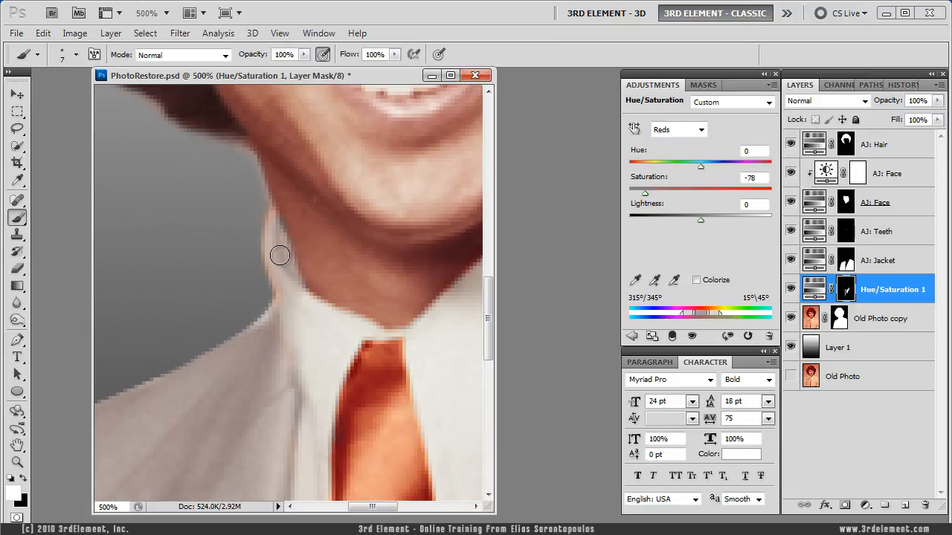
{"action": "key", "text": "bracketleft"}
{"action": "left_click_drag", "start_coordinate": [273, 246], "coordinate": [272, 215]}
Refine the shirt mask where the left collar meets the neck and jacket shoulder, alternating black and white with the size 4 brush
{"action": "key", "text": "x"}
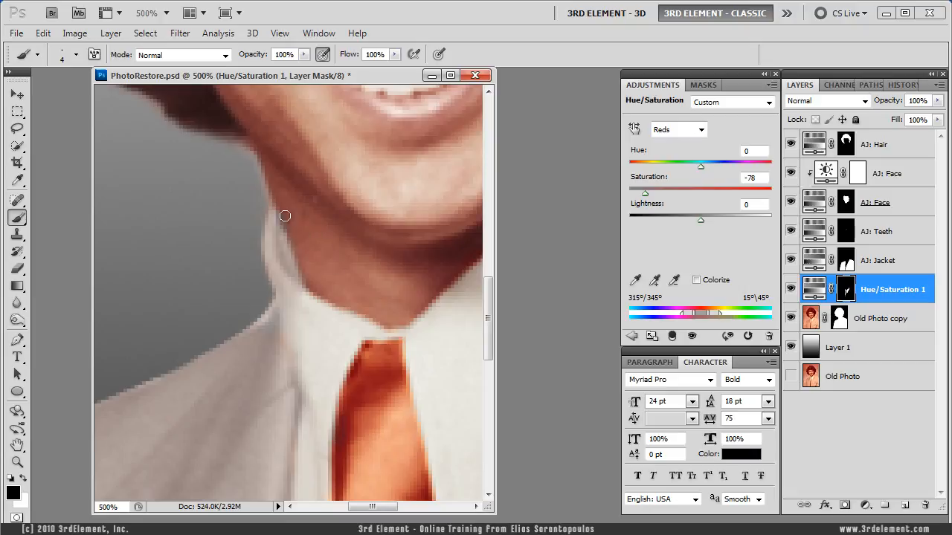
{"action": "key", "text": "x"}
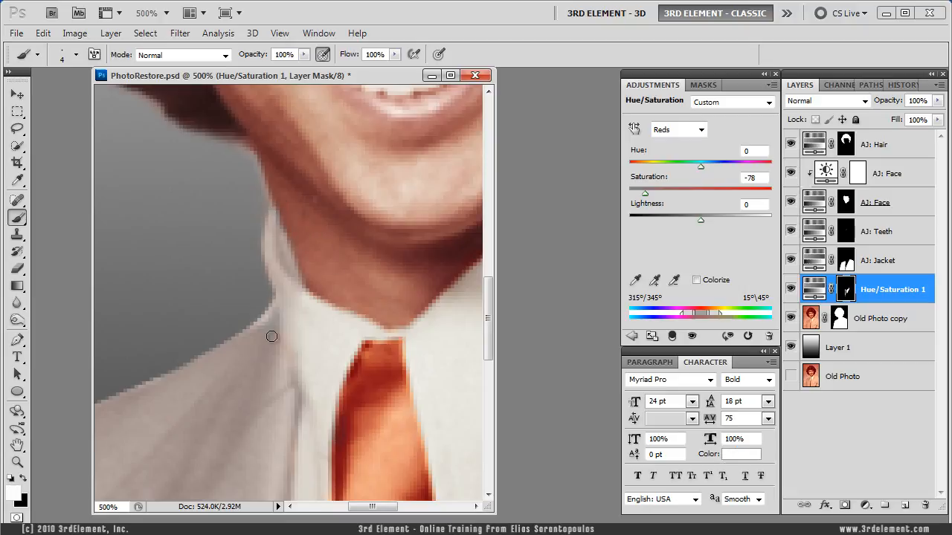
{"action": "key", "text": "x"}
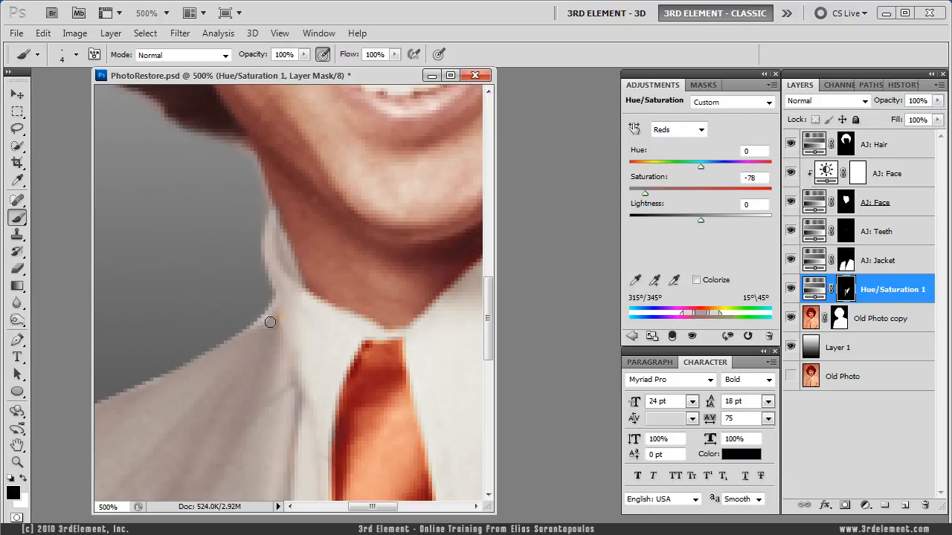
{"action": "key", "text": "x"}
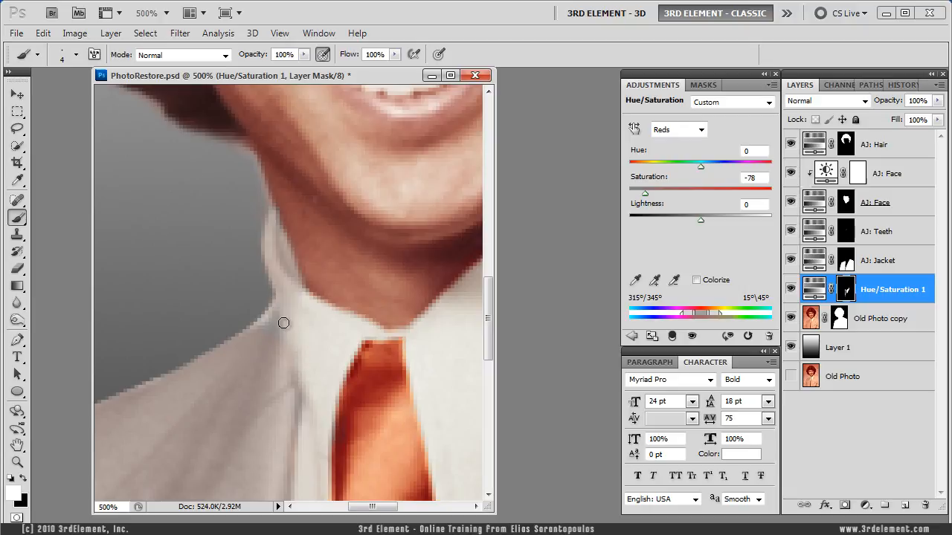
{"action": "left_click_drag", "start_coordinate": [328, 366], "coordinate": [234, 305]}
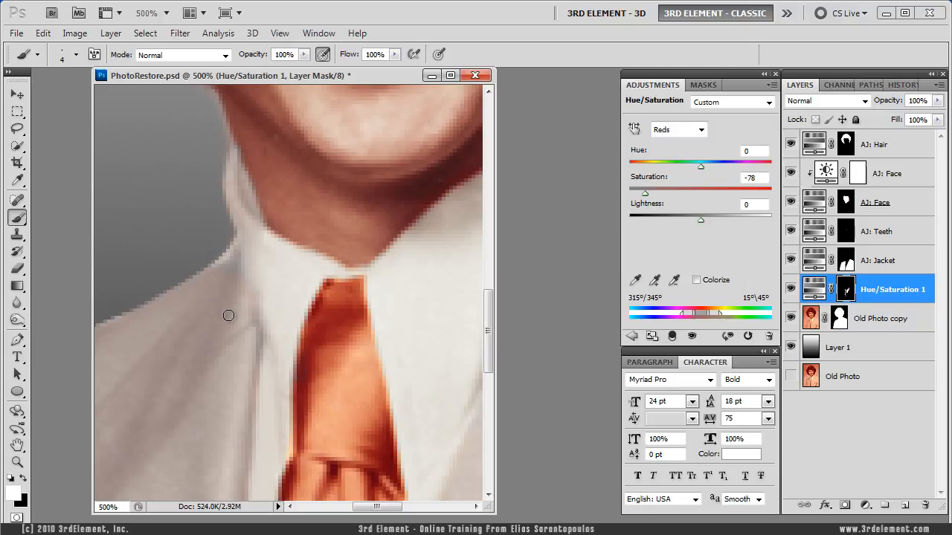
Toggle the shirt's Hue/Saturation layer off and on to compare the collar with and without the correction
{"action": "left_click", "coordinate": [25, 463]}
{"action": "double_click", "coordinate": [25, 463]}
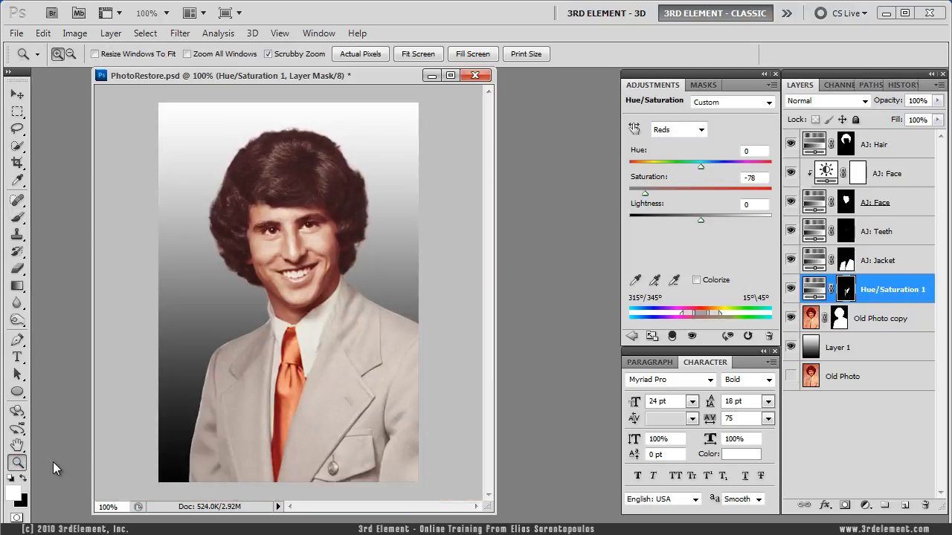
{"action": "left_click_drag", "start_coordinate": [241, 294], "coordinate": [299, 311]}
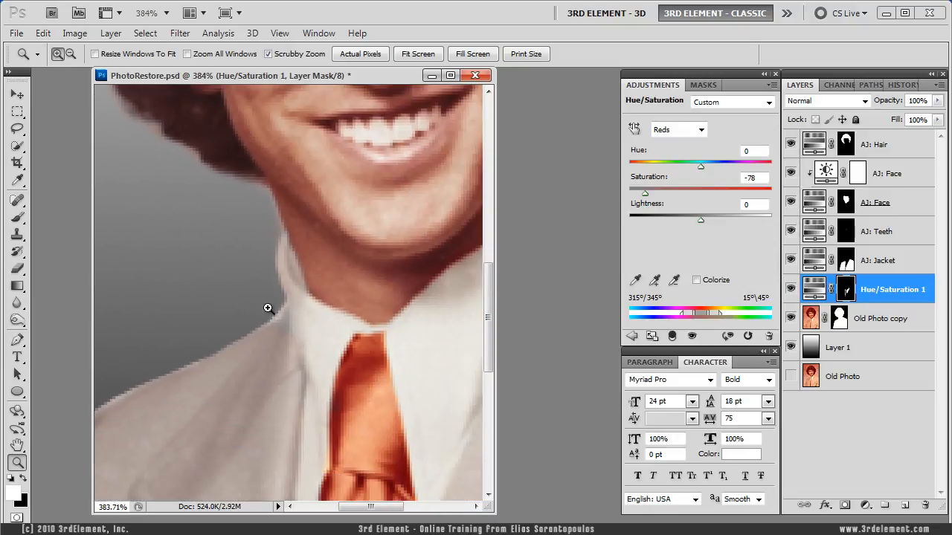
{"action": "left_click", "coordinate": [17, 95]}
{"action": "left_click", "coordinate": [791, 290]}
{"action": "left_click", "coordinate": [791, 290]}
{"action": "left_click", "coordinate": [791, 290]}
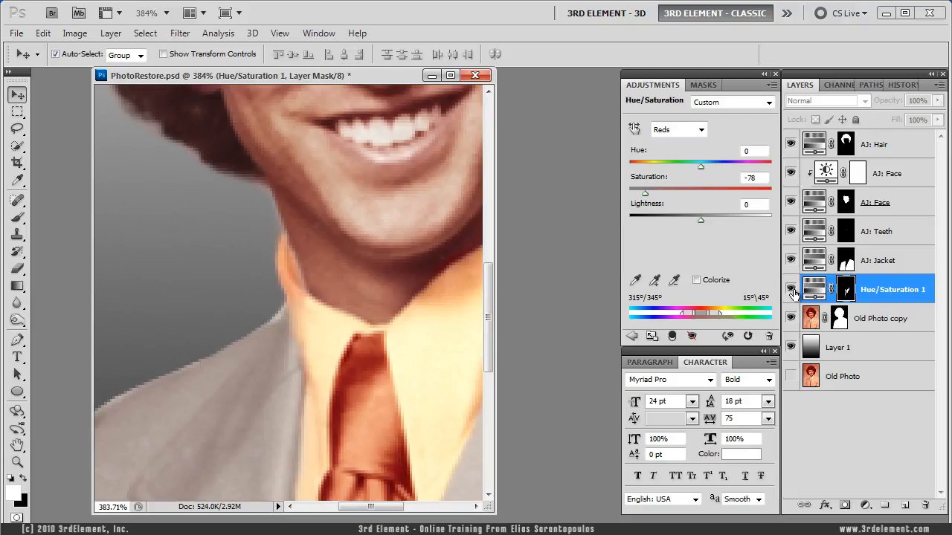
{"action": "left_click", "coordinate": [791, 290]}
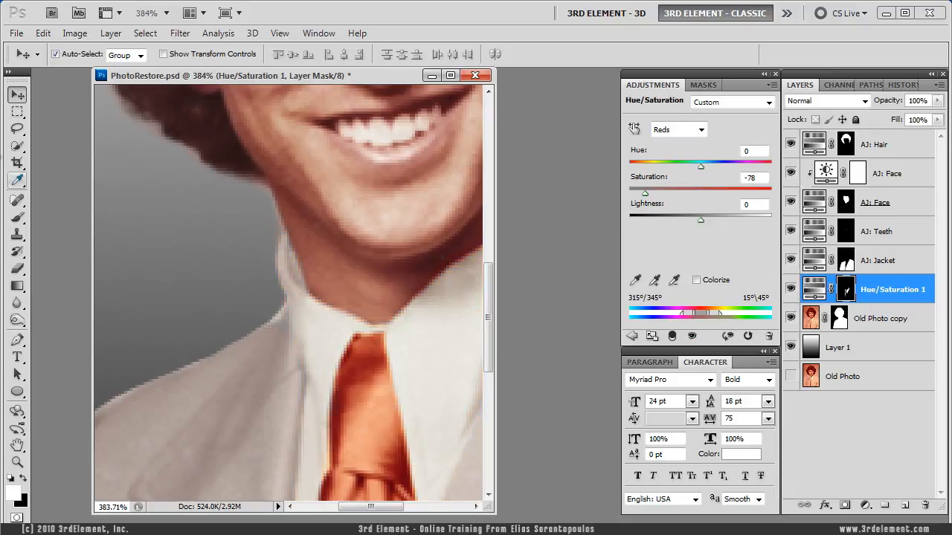
Paint white on the shirt mask along the jacket edge below the left collar with a size 7 brush
{"action": "key", "text": "b"}
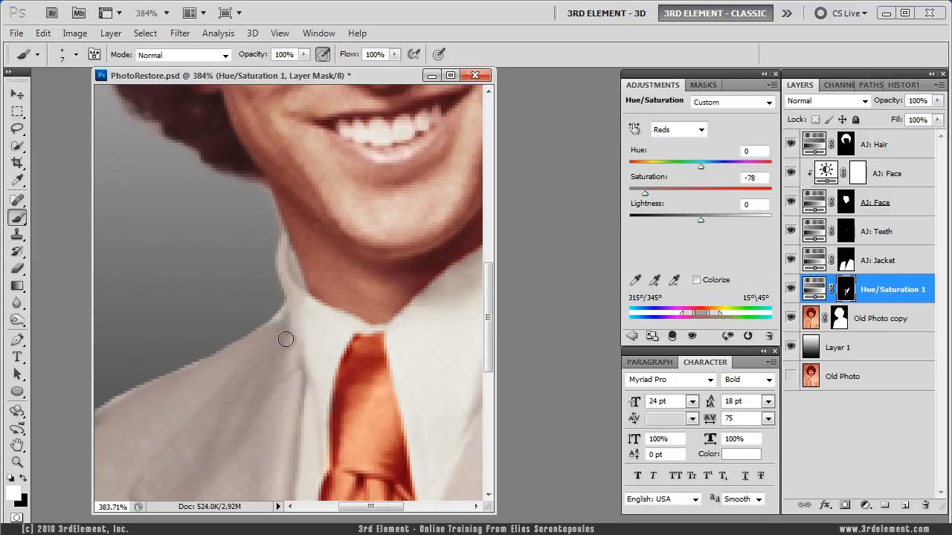
{"action": "left_click_drag", "start_coordinate": [282, 318], "coordinate": [282, 383]}
{"action": "key", "text": "x"}
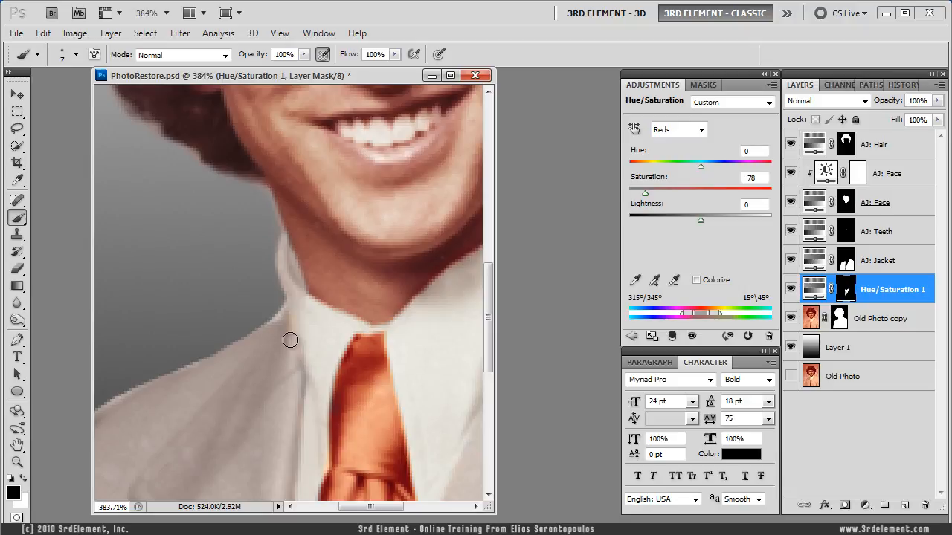
{"action": "key", "text": "x"}
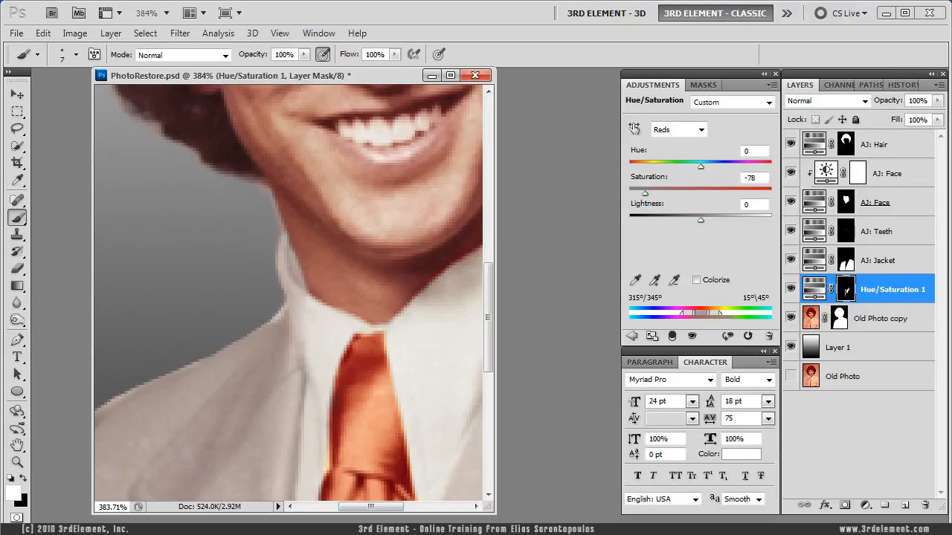
Check the collar at 100%, touch up the shirt mask along the right collar with the size 7 brush, and save the document
{"action": "double_click", "coordinate": [17, 462]}
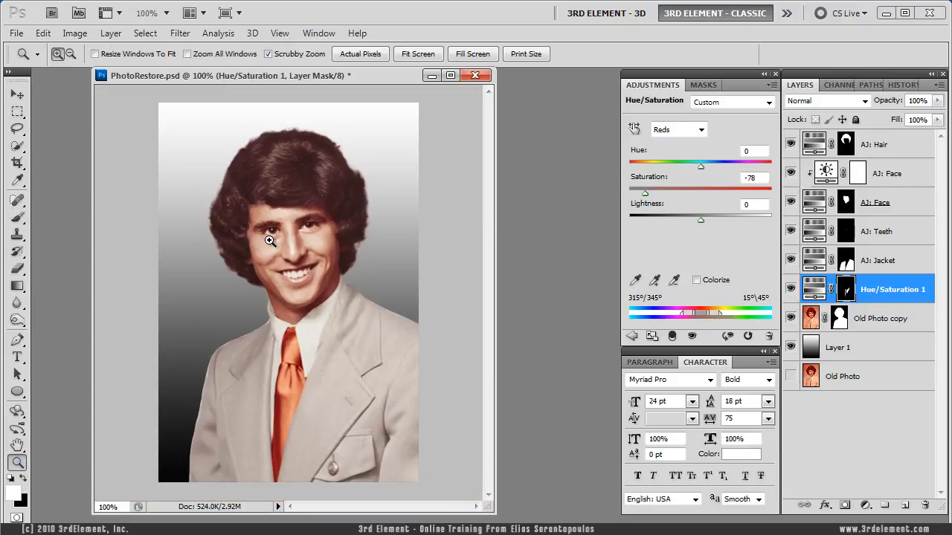
{"action": "left_click", "coordinate": [18, 95]}
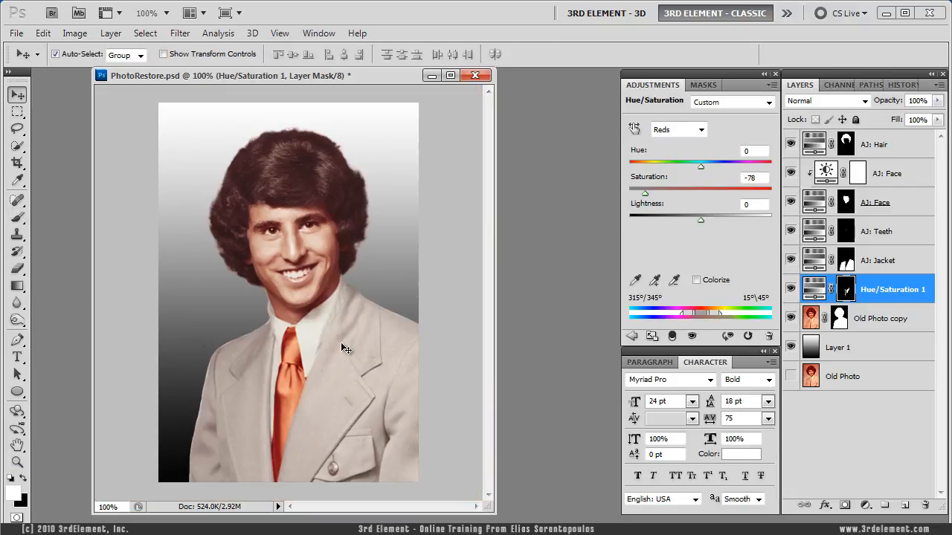
{"action": "left_click", "coordinate": [17, 462]}
{"action": "mouse_move", "coordinate": [332, 316]}
{"action": "left_mouse_down"}
{"action": "mouse_move", "coordinate": [421, 327]}
{"action": "mouse_move", "coordinate": [325, 319]}
{"action": "mouse_move", "coordinate": [318, 306]}
{"action": "left_mouse_up"}
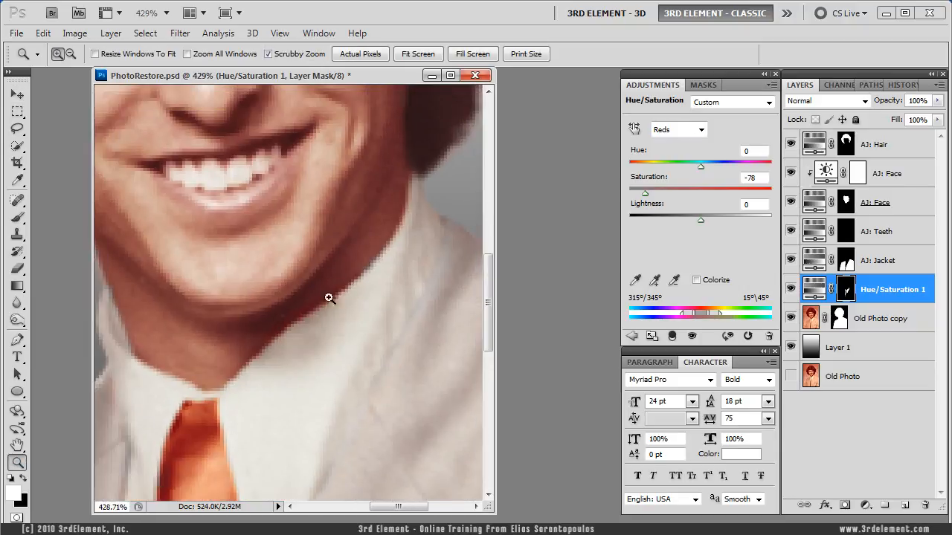
{"action": "left_click", "coordinate": [18, 96]}
{"action": "key", "text": "b"}
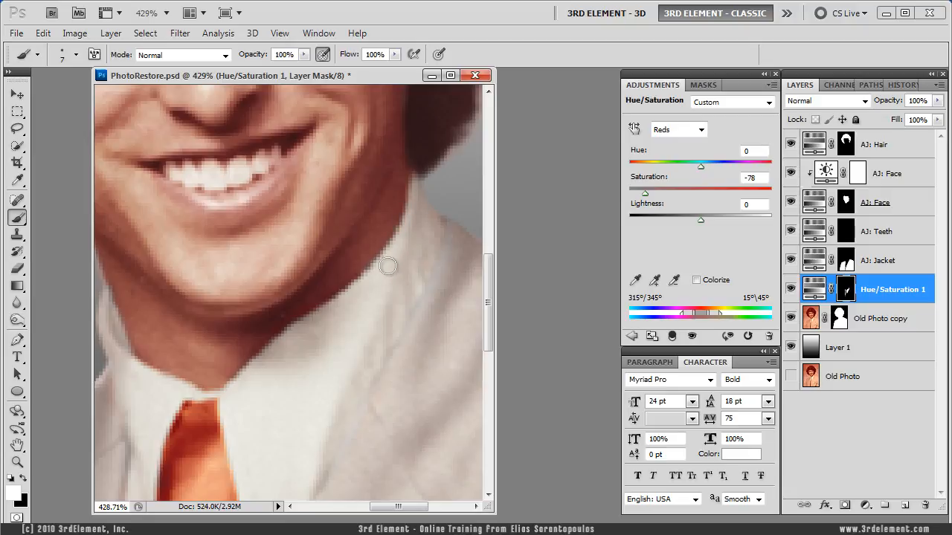
{"action": "left_click_drag", "start_coordinate": [418, 237], "coordinate": [339, 148]}
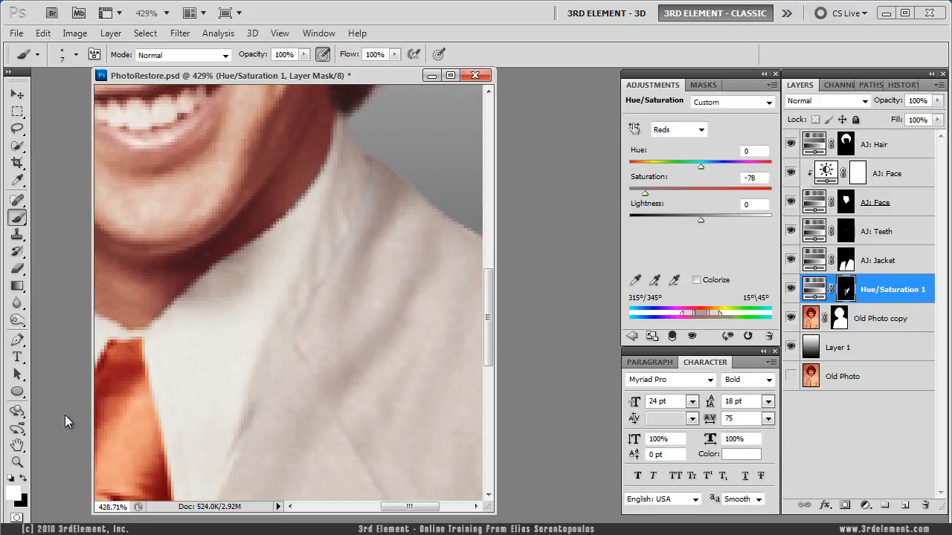
{"action": "double_click", "coordinate": [18, 467]}
{"action": "left_click", "coordinate": [17, 95]}
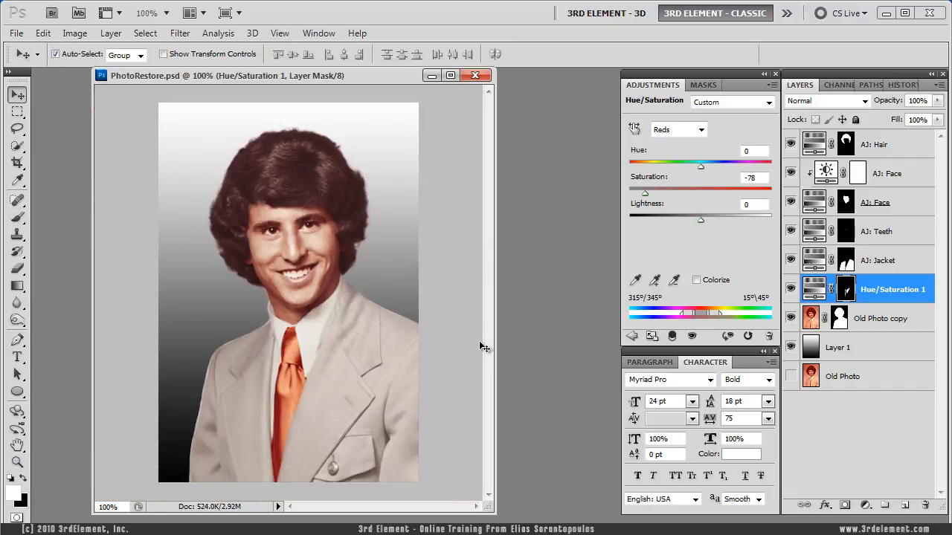
{"action": "left_click_drag", "start_coordinate": [489, 503], "coordinate": [467, 508]}
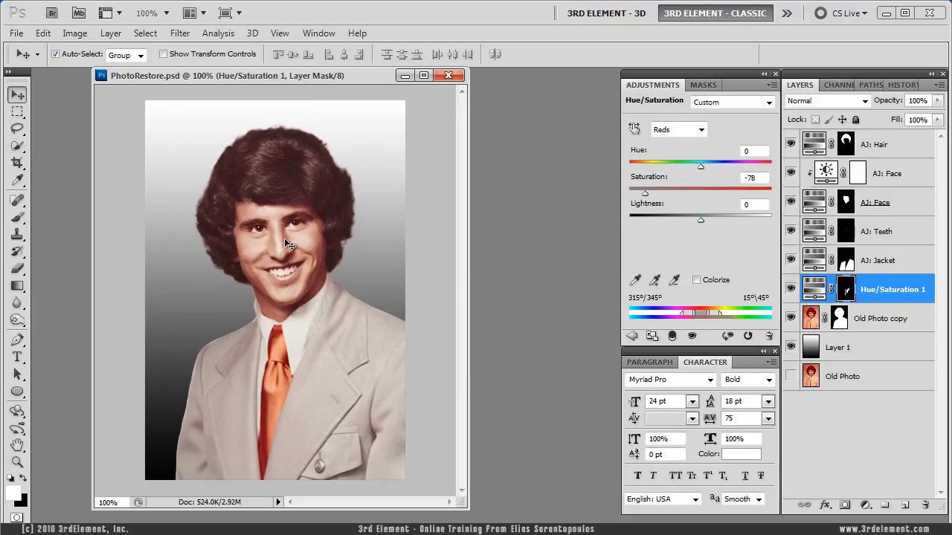
On the AJ: Hair layer mask, paint white along the top outline of the hair with a size 9 brush
{"action": "left_click", "coordinate": [17, 462]}
{"action": "left_click", "coordinate": [340, 176]}
{"action": "left_click", "coordinate": [333, 172]}
{"action": "left_click_drag", "start_coordinate": [326, 168], "coordinate": [382, 255]}
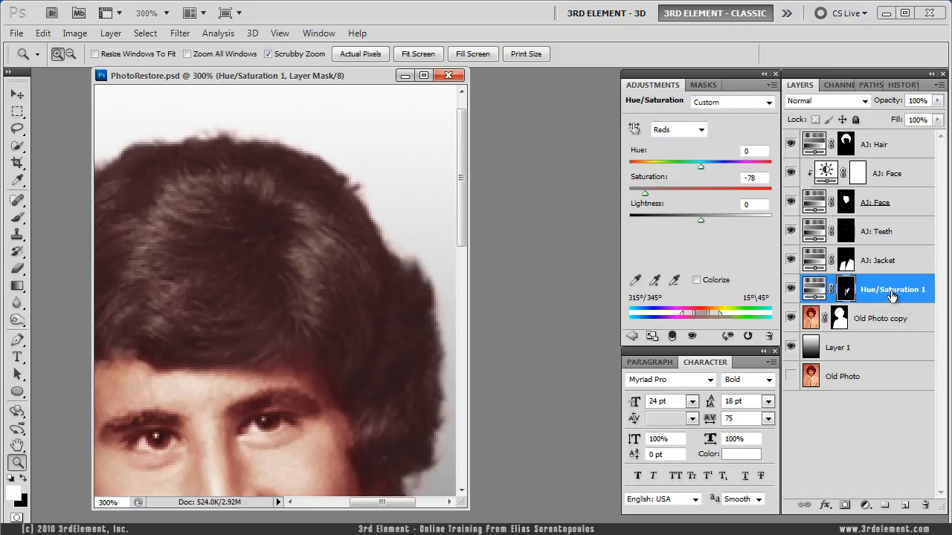
{"action": "left_click", "coordinate": [885, 155]}
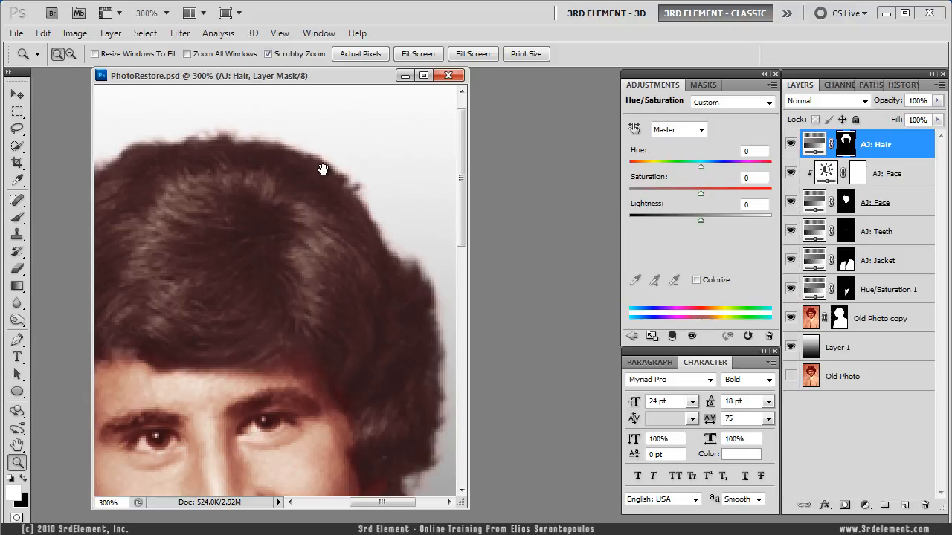
{"action": "left_click_drag", "start_coordinate": [281, 186], "coordinate": [323, 216]}
{"action": "key", "text": "b"}
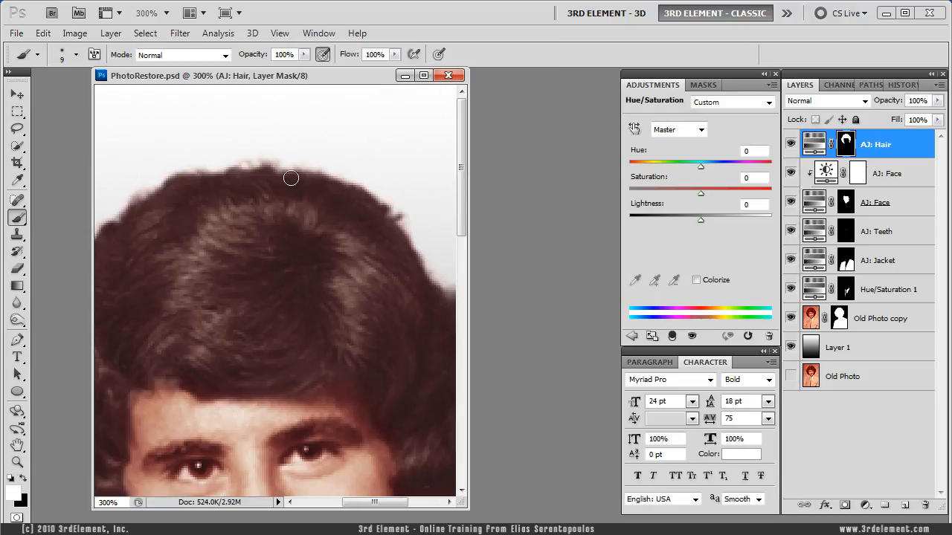
{"action": "mouse_move", "coordinate": [280, 181]}
{"action": "left_mouse_down"}
{"action": "mouse_move", "coordinate": [314, 169]}
{"action": "mouse_move", "coordinate": [351, 172]}
{"action": "mouse_move", "coordinate": [392, 193]}
{"action": "mouse_move", "coordinate": [384, 204]}
{"action": "mouse_move", "coordinate": [446, 261]}
{"action": "left_mouse_up"}
{"action": "mouse_move", "coordinate": [225, 199]}
{"action": "left_mouse_down"}
{"action": "mouse_move", "coordinate": [338, 197]}
{"action": "mouse_move", "coordinate": [258, 187]}
{"action": "mouse_move", "coordinate": [200, 235]}
{"action": "mouse_move", "coordinate": [166, 357]}
{"action": "mouse_move", "coordinate": [168, 402]}
{"action": "mouse_move", "coordinate": [220, 228]}
{"action": "left_mouse_up"}
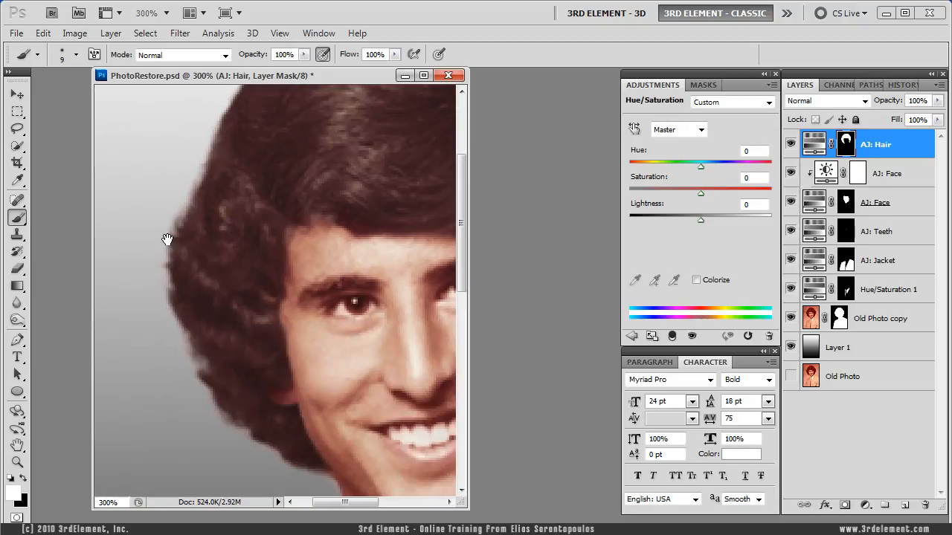
Paint the AJ: Hair mask white along both side outlines of the hair and save the document
{"action": "mouse_move", "coordinate": [165, 235]}
{"action": "left_mouse_down"}
{"action": "mouse_move", "coordinate": [192, 334]}
{"action": "mouse_move", "coordinate": [182, 346]}
{"action": "mouse_move", "coordinate": [210, 396]}
{"action": "mouse_move", "coordinate": [246, 437]}
{"action": "mouse_move", "coordinate": [325, 478]}
{"action": "left_mouse_up"}
{"action": "left_click_drag", "start_coordinate": [276, 402], "coordinate": [227, 325]}
{"action": "left_click_drag", "start_coordinate": [334, 268], "coordinate": [204, 382]}
{"action": "left_click_drag", "start_coordinate": [446, 260], "coordinate": [307, 294]}
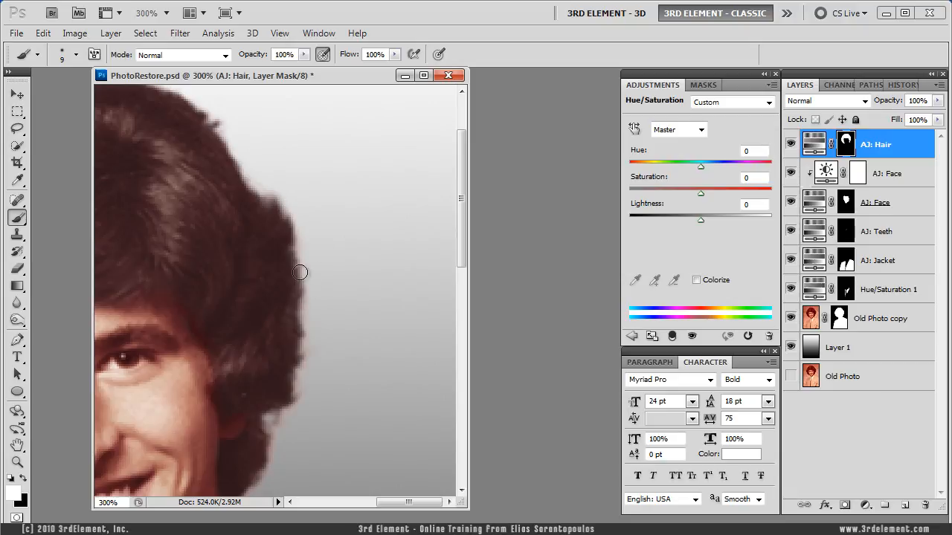
{"action": "left_click_drag", "start_coordinate": [293, 410], "coordinate": [355, 272]}
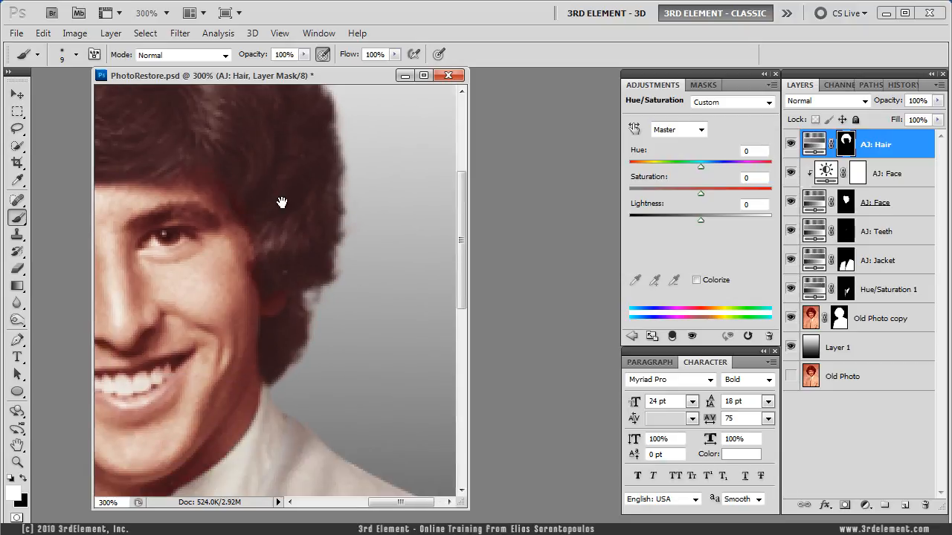
{"action": "left_click_drag", "start_coordinate": [274, 183], "coordinate": [384, 334]}
{"action": "left_click_drag", "start_coordinate": [214, 167], "coordinate": [323, 159]}
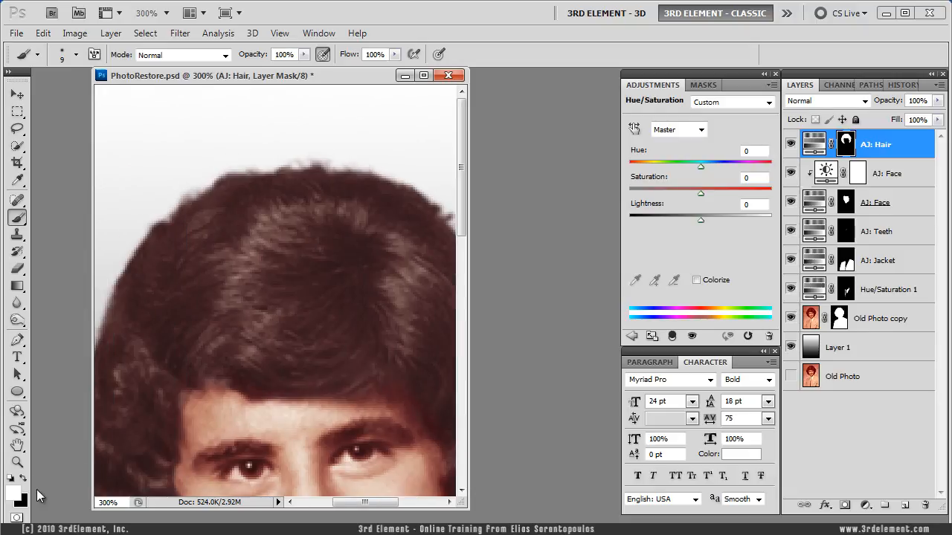
{"action": "double_click", "coordinate": [17, 462]}
{"action": "left_click", "coordinate": [17, 94]}
{"action": "key", "text": "ctrl+s"}
Rename the shirt's Hue/Saturation layer "Shirt" and save the document
{"action": "left_click", "coordinate": [897, 298]}
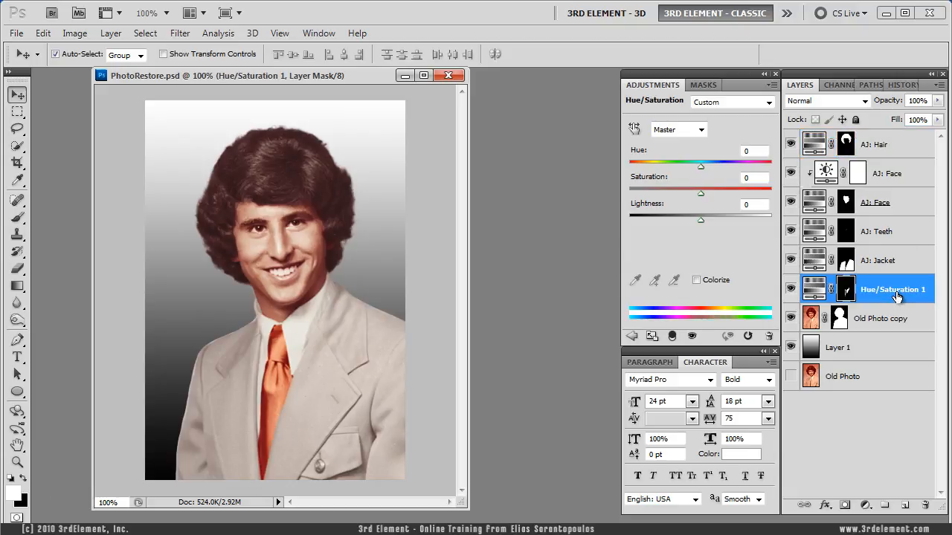
{"action": "double_click", "coordinate": [896, 291]}
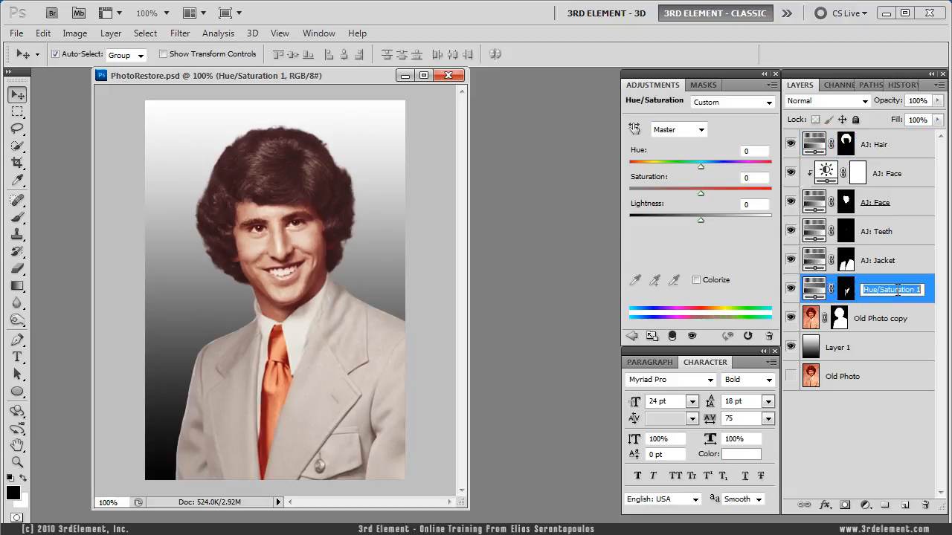
{"action": "type", "text": "Shirt"}
{"action": "key", "text": "Return"}
{"action": "key", "text": "ctrl+s"}
Toggle layer visibility to compare the restoration with the original, leaving the Old Photo layer visible, and reposition the document window
{"action": "mouse_move", "coordinate": [790, 147]}
{"action": "left_mouse_down"}
{"action": "mouse_move", "coordinate": [789, 350]}
{"action": "mouse_move", "coordinate": [791, 143]}
{"action": "left_mouse_up"}
{"action": "left_click", "coordinate": [790, 376]}
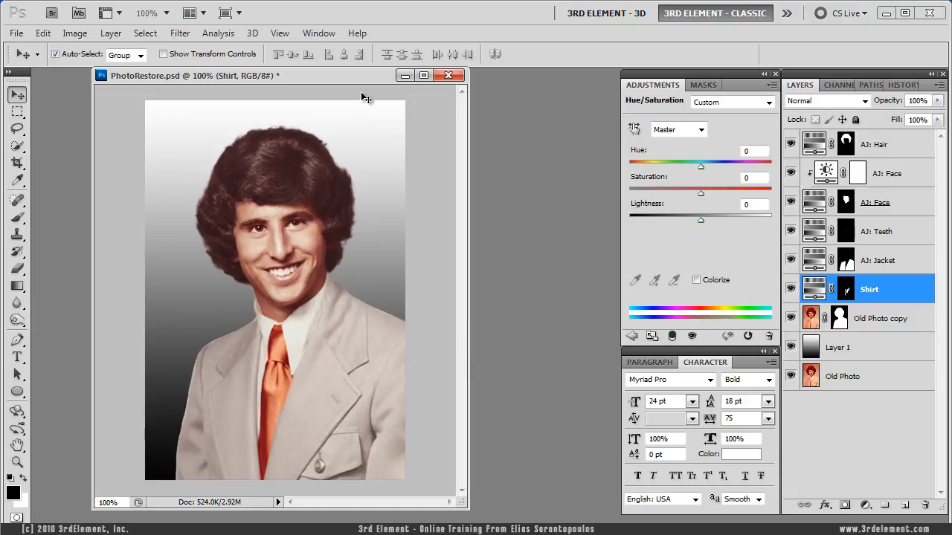
{"action": "left_click_drag", "start_coordinate": [349, 79], "coordinate": [336, 82]}
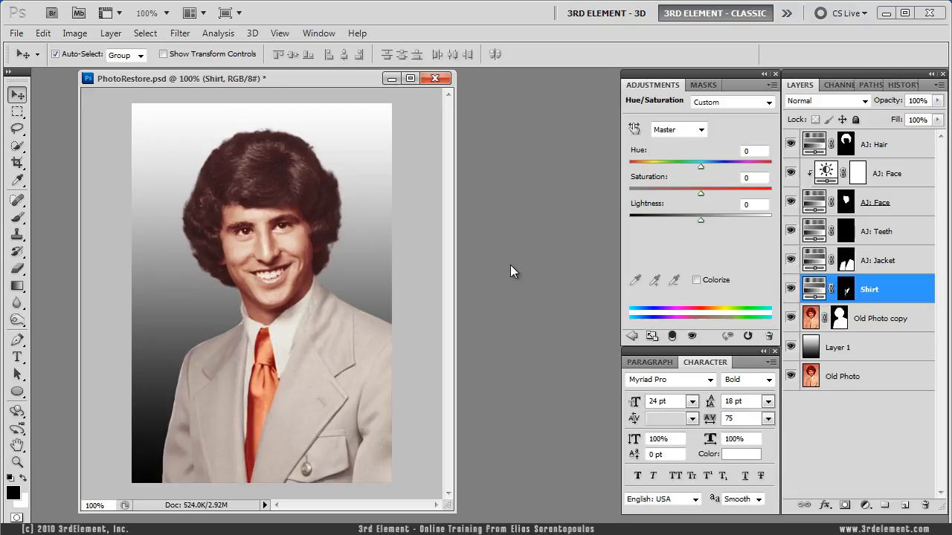